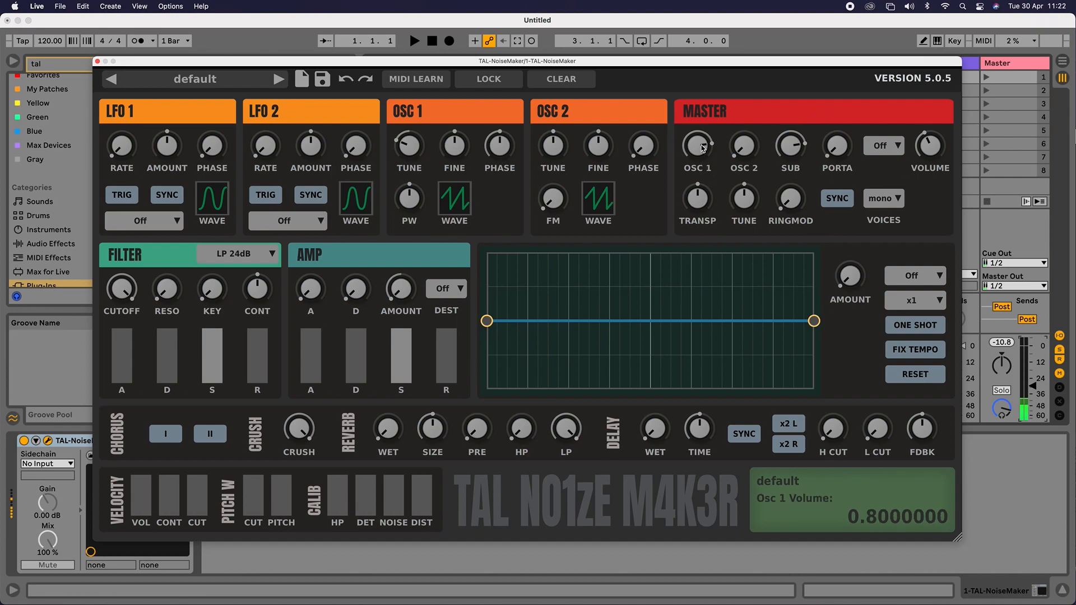
Turn the sub oscillator volume down to zero and set the Osc 1 volume to about 0.63.
left_click_drag(701, 148, 737, 359)
mouse_move(1033, 387)
left_mouse_down()
mouse_move(1035, 352)
mouse_move(1033, 366)
left_mouse_up()
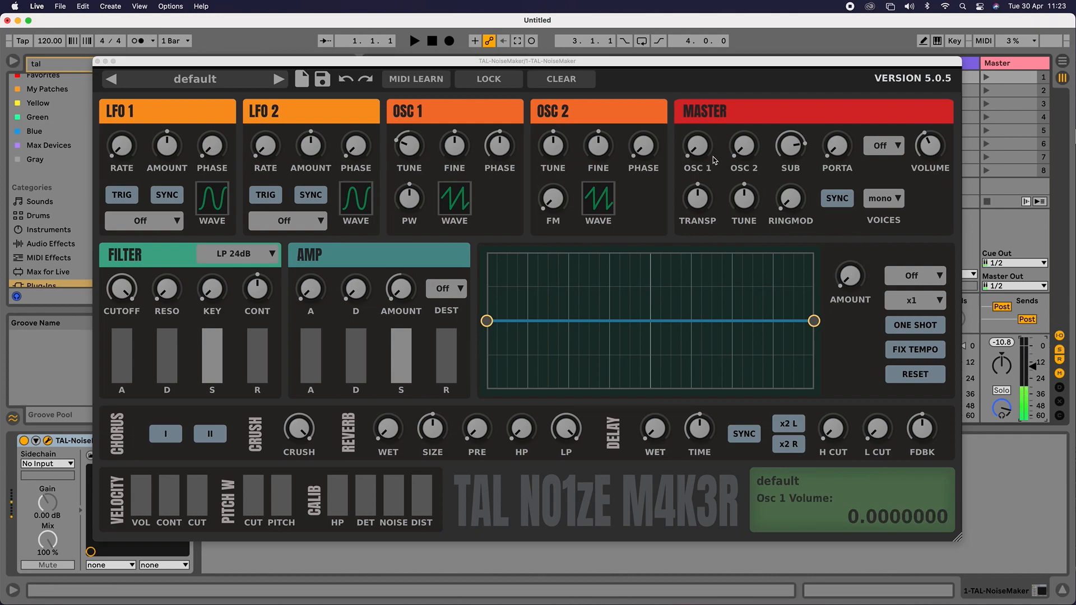
left_click_drag(791, 147, 807, 372)
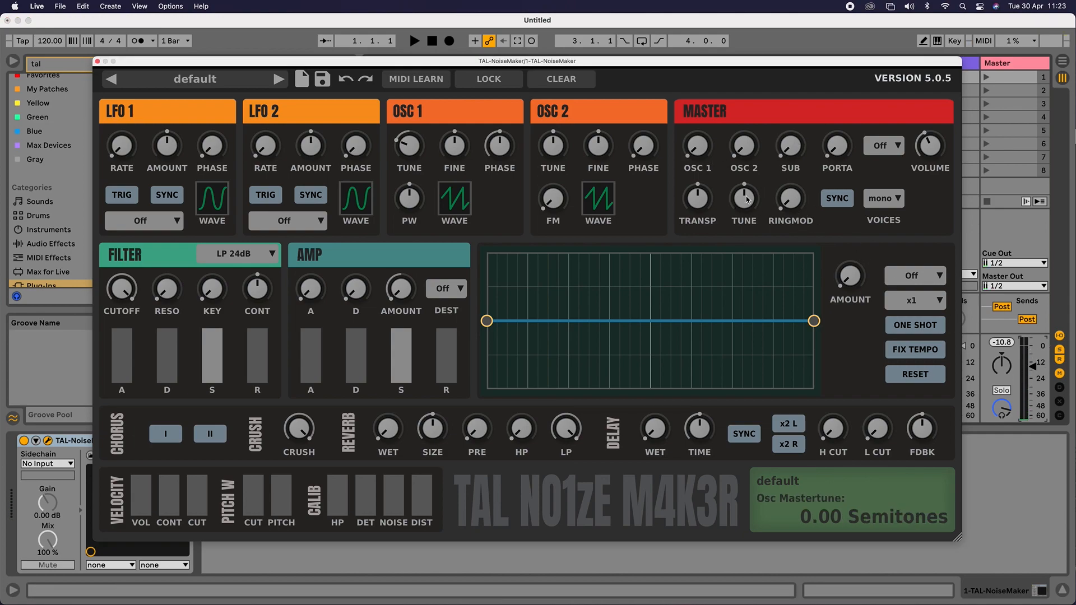
left_click_drag(697, 162, 701, 39)
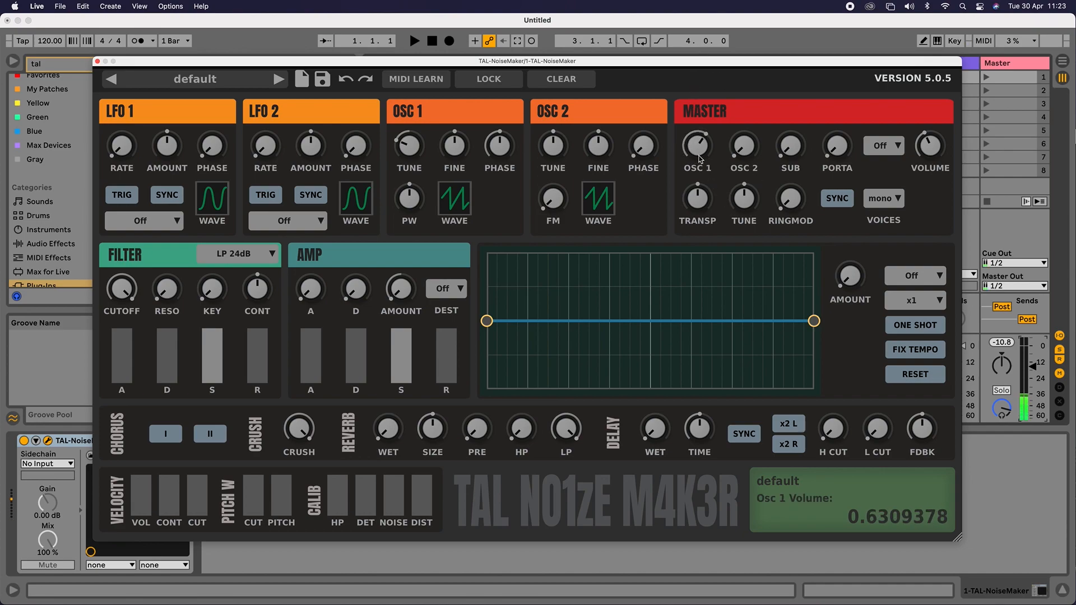
Audition the pulse and noise waveforms on Osc 1, returning it to the sawtooth.
left_click(462, 197)
left_click(454, 274)
left_click(450, 207)
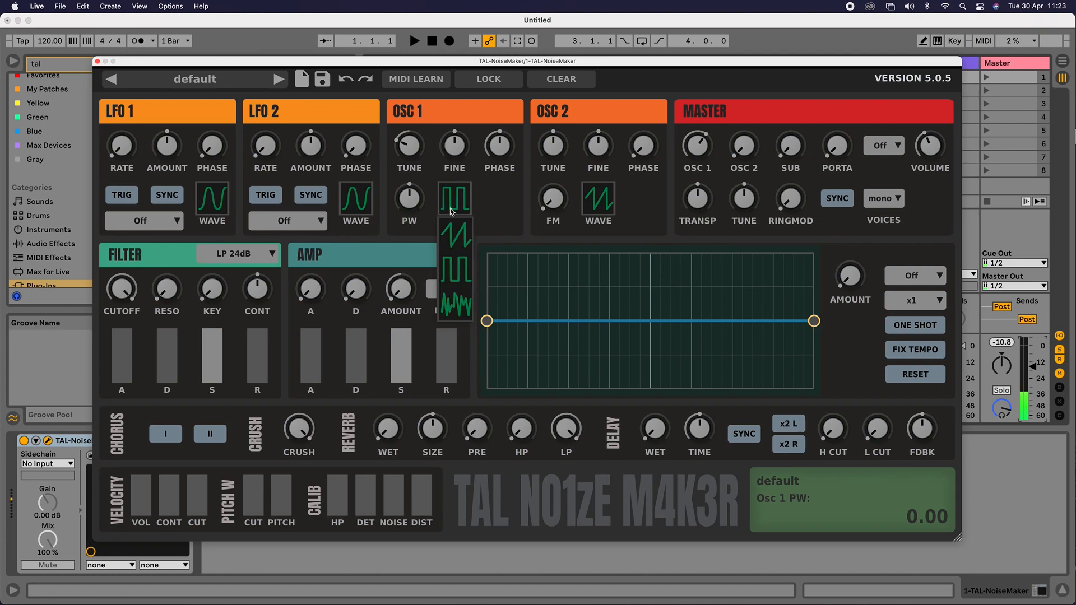
left_click(455, 307)
left_click(466, 212)
left_click(455, 269)
left_click(463, 213)
left_click(466, 231)
Raise the Osc 1 tune to its centre setting, and try the pulse waveform and pulse width before restoring the sawtooth.
left_click_drag(415, 148, 413, 114)
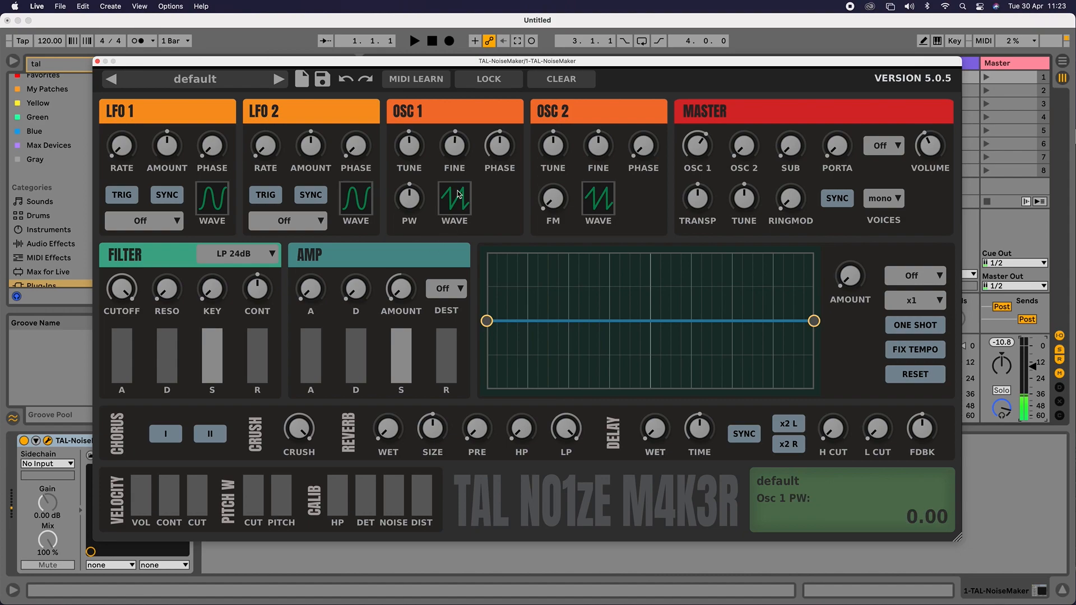
left_click(468, 212)
left_click(462, 264)
mouse_move(408, 215)
left_mouse_down()
mouse_move(408, 185)
mouse_move(410, 294)
mouse_move(424, 203)
mouse_move(415, 75)
mouse_move(415, 207)
left_mouse_up()
left_click(461, 205)
left_click(455, 235)
Raise the Osc 1 volume slightly and switch its waveform to pulse.
left_click_drag(697, 148, 698, 123)
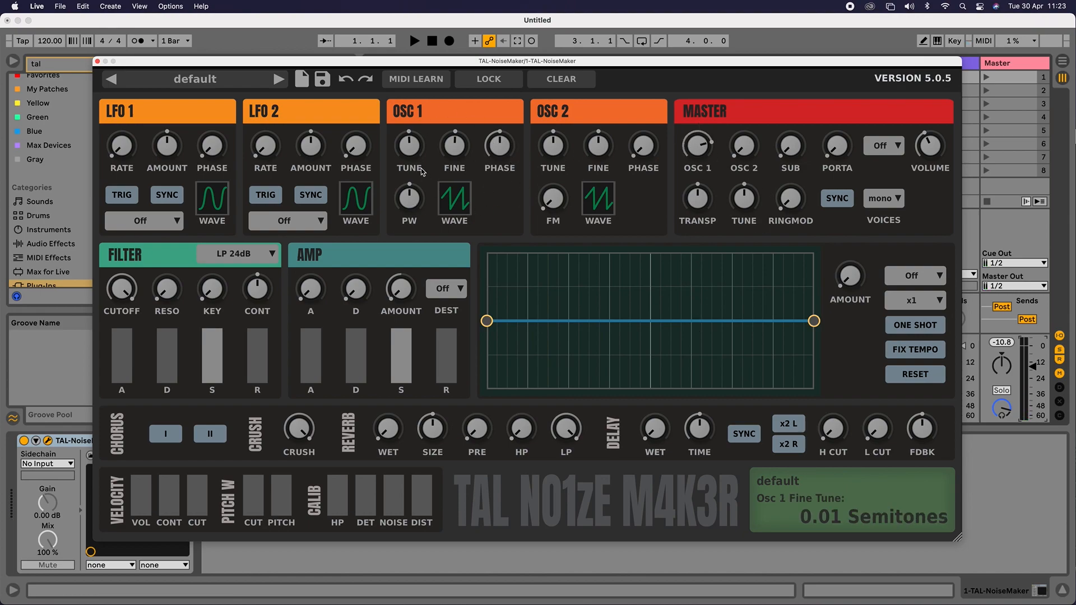
left_click(457, 208)
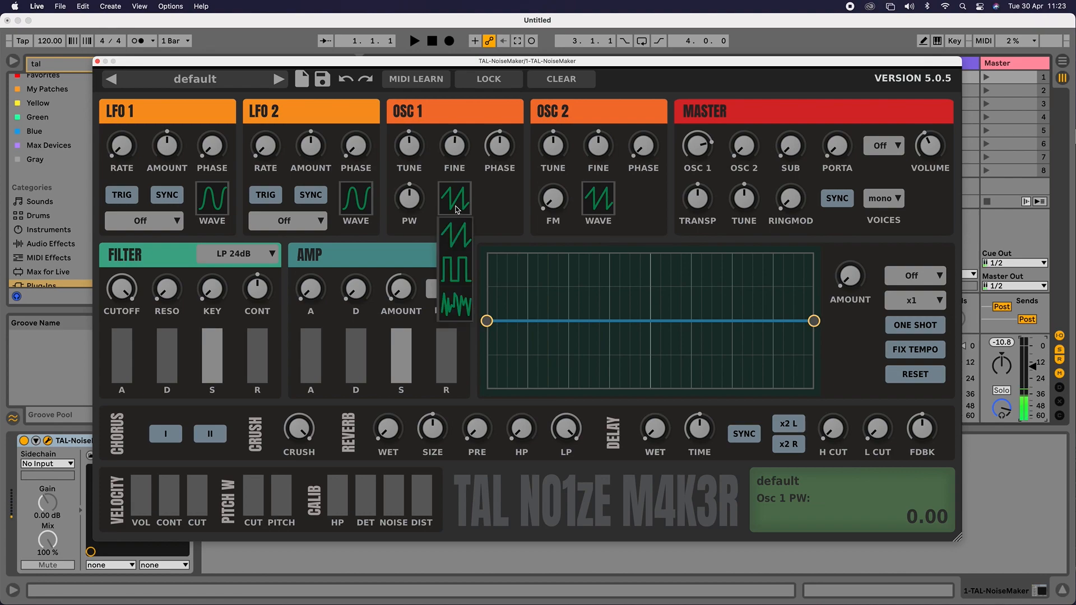
left_click(456, 270)
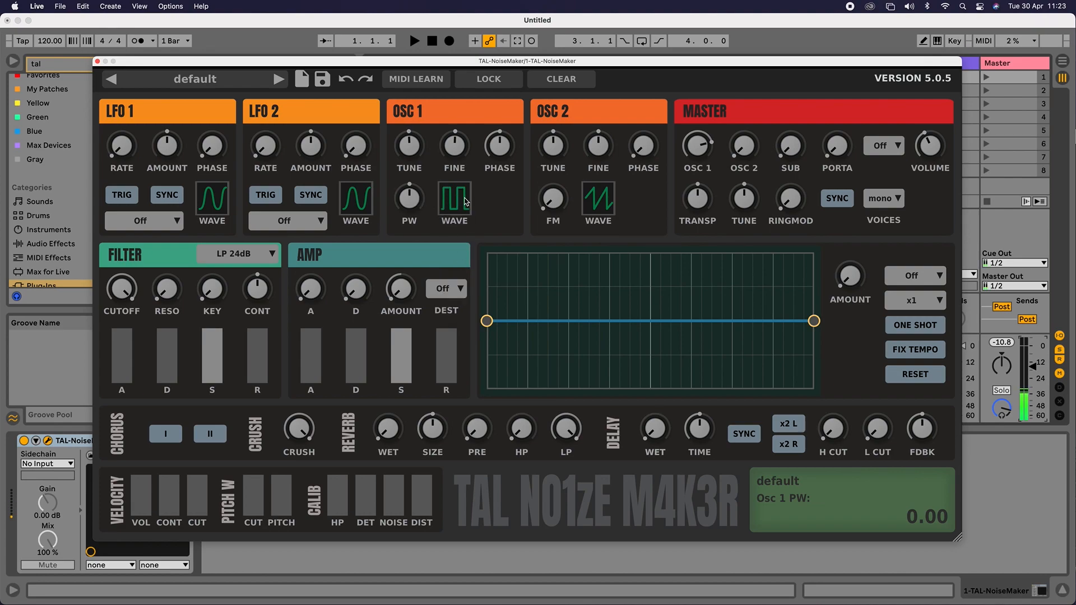
Turn the Osc 1 volume down to zero and raise the Osc 2 volume to about 0.84.
left_click_drag(689, 159, 691, 361)
left_click_drag(743, 153, 720, 126)
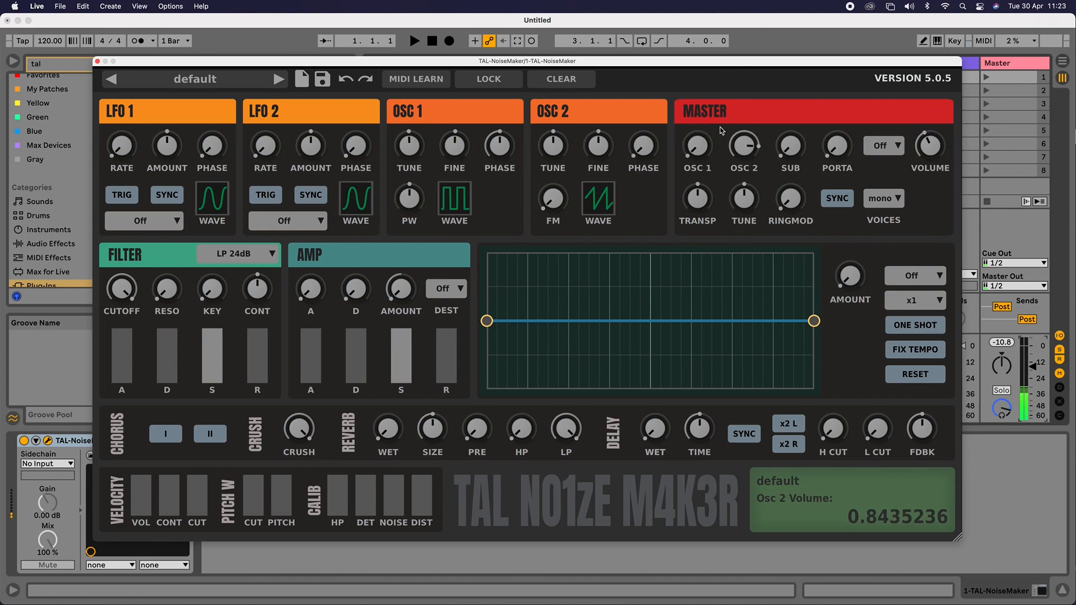
Audition the triangle waveform on Osc 2, returning it to the sawtooth with FM at zero.
left_click(595, 213)
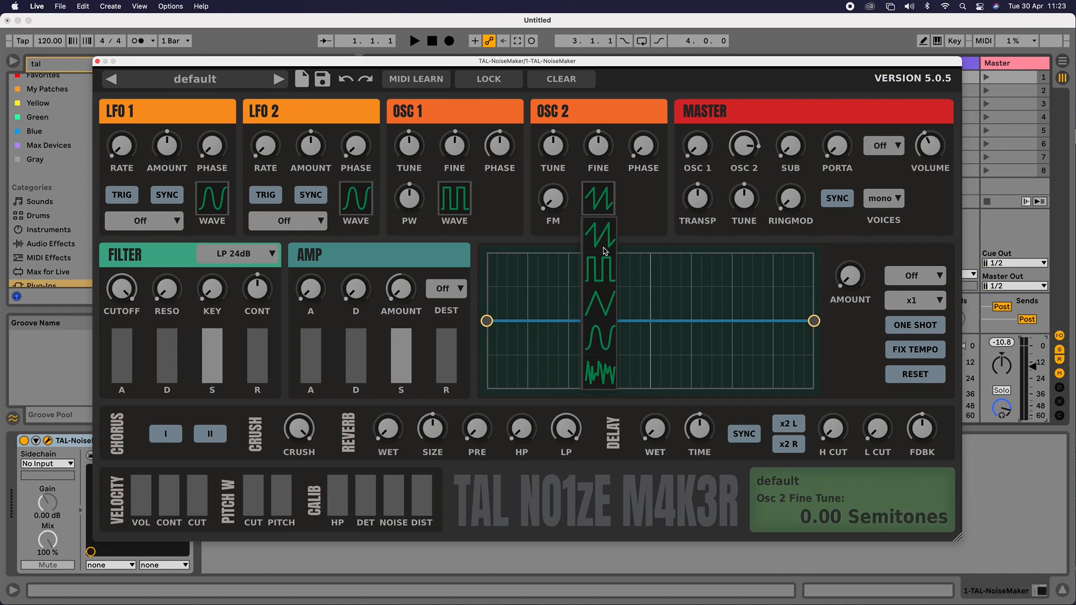
left_click(606, 308)
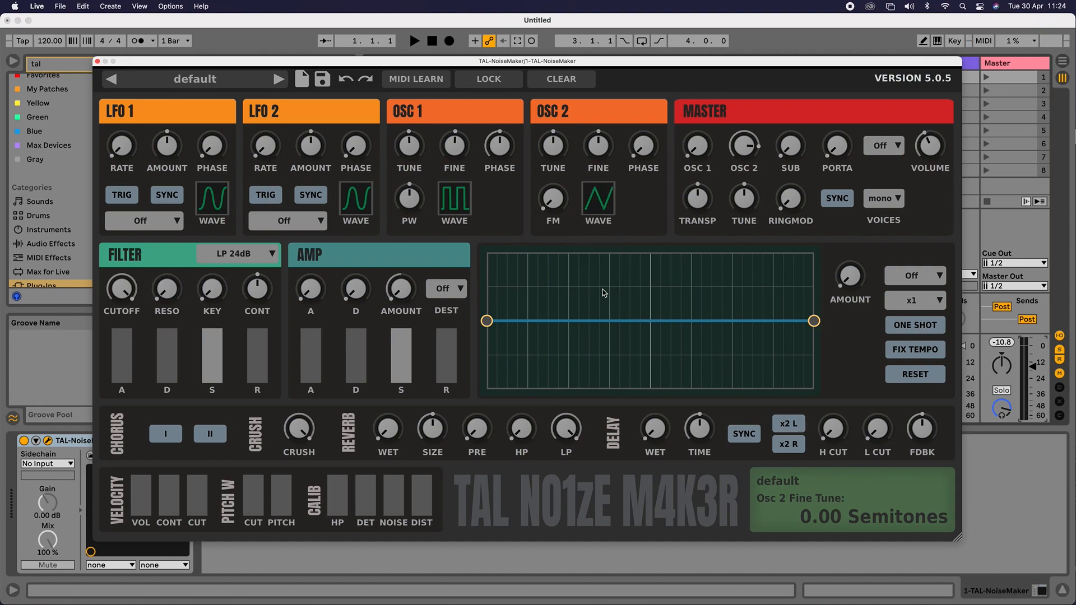
left_click(601, 205)
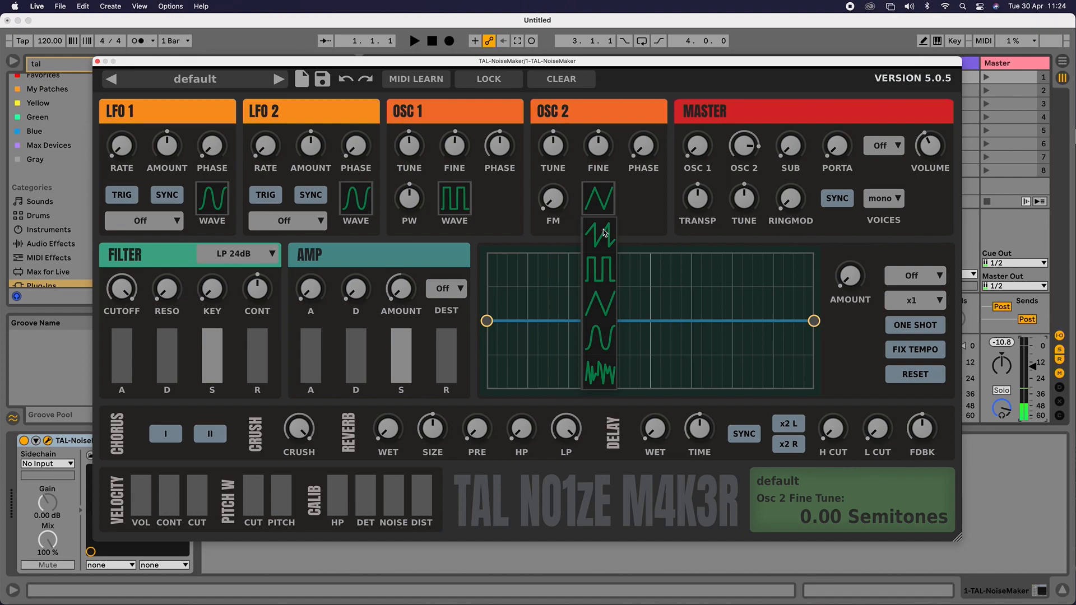
left_click(606, 240)
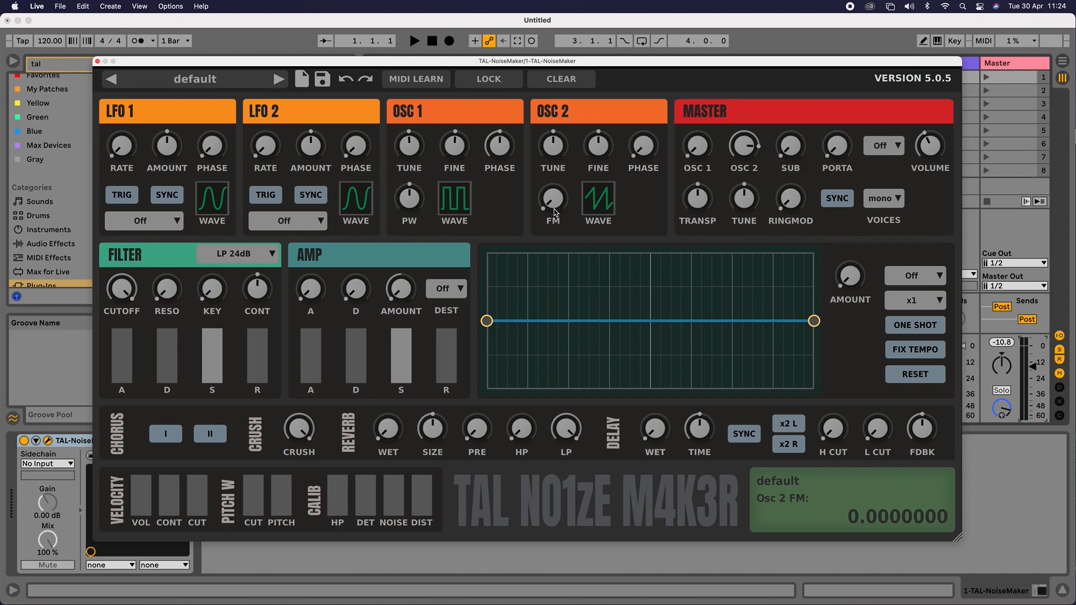
mouse_move(553, 205)
left_mouse_down()
mouse_move(553, 191)
mouse_move(553, 205)
left_mouse_up()
Raise the Osc 1 volume to match Osc 2 and detune Osc 2 slightly upward with its fine tuning.
left_click_drag(695, 114, 689, 9)
left_click_drag(601, 154, 602, 138)
left_click(898, 147)
left_click(897, 113)
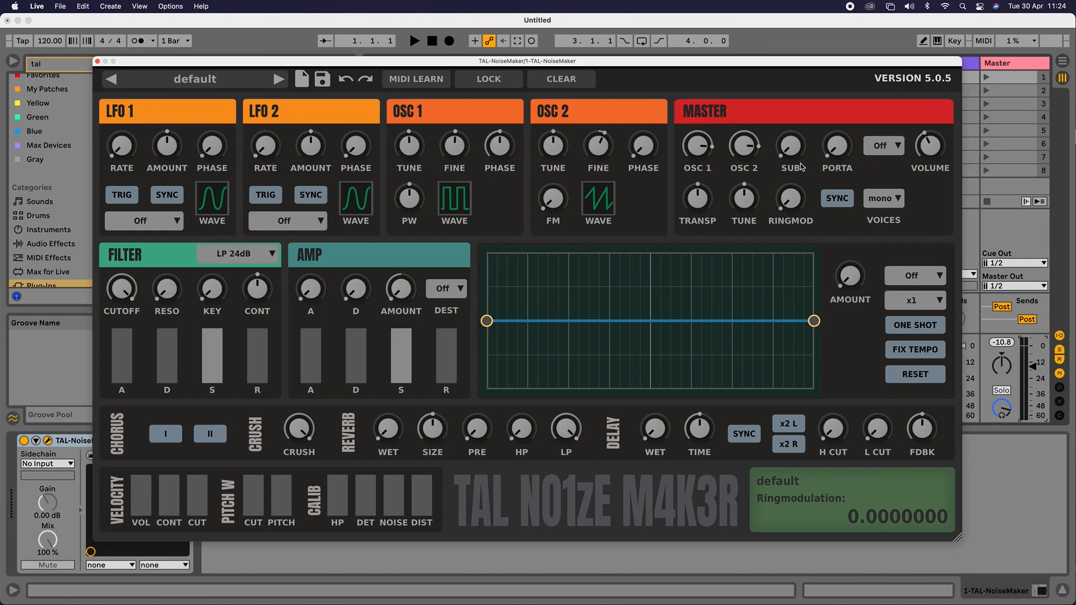
left_click_drag(555, 163, 561, 144)
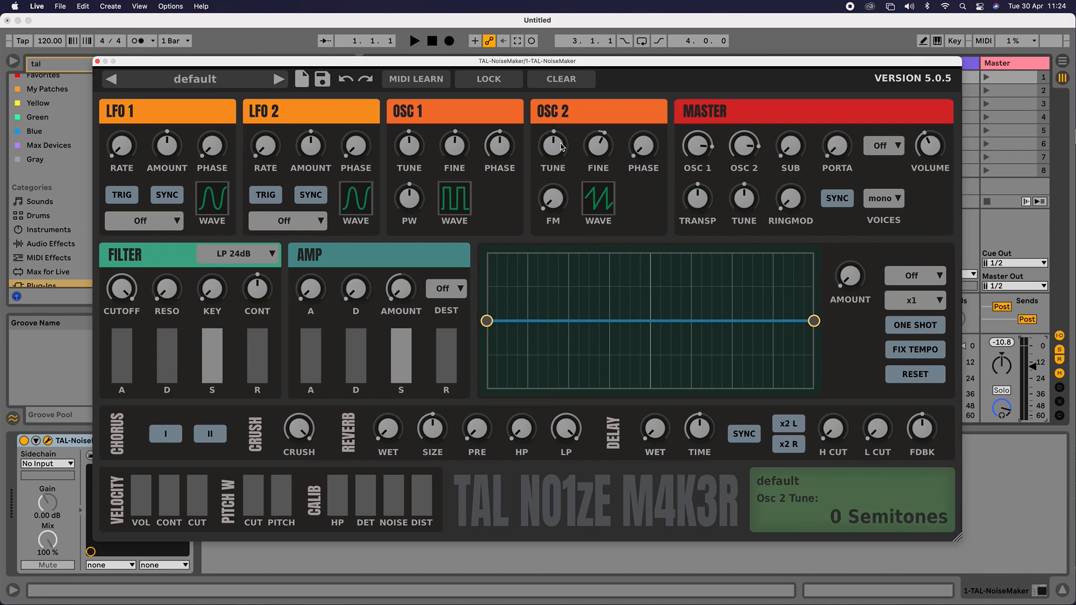
Rebalance the oscillator mix with Osc 1 volume at about 0.59 and Osc 2 and Sub a little above half.
left_click_drag(704, 150, 704, 185)
left_click_drag(744, 146, 745, 185)
left_click_drag(698, 145, 697, 55)
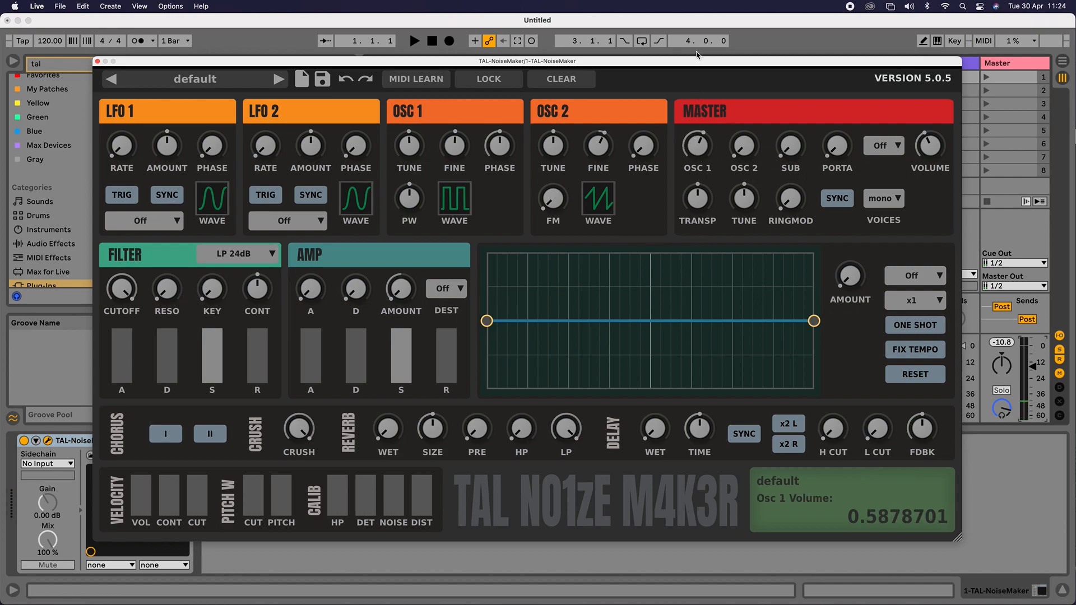
left_click(797, 156)
left_click_drag(792, 152, 752, 93)
left_click_drag(744, 147, 749, 32)
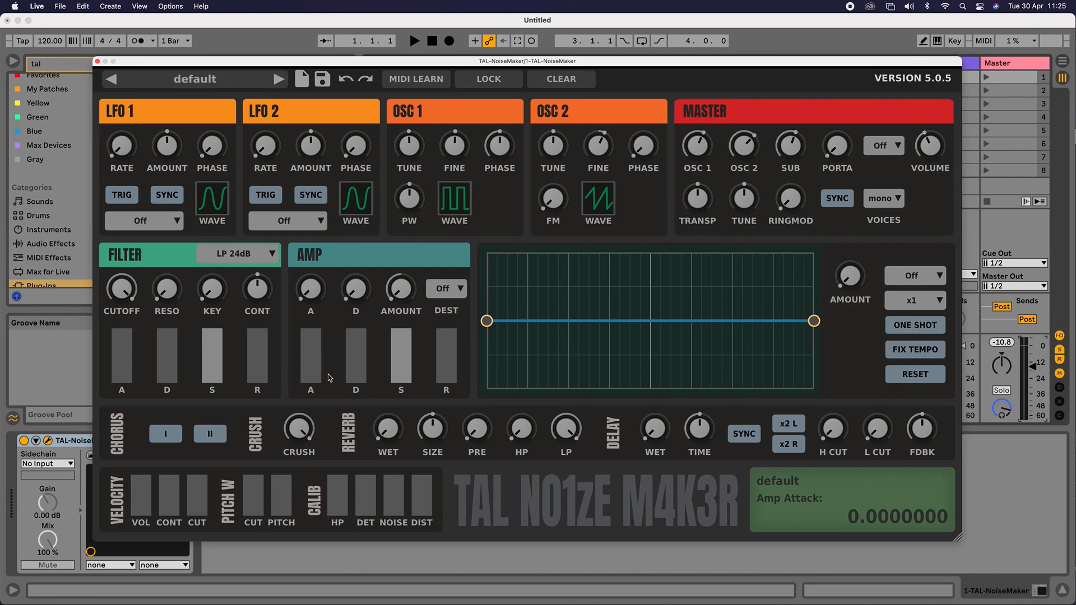
Try a plucked amp envelope with zero attack, zero sustain and a medium decay.
left_click_drag(306, 379, 305, 325)
left_click_drag(310, 339, 312, 392)
left_click_drag(401, 335, 394, 496)
left_click_drag(402, 366, 341, 383)
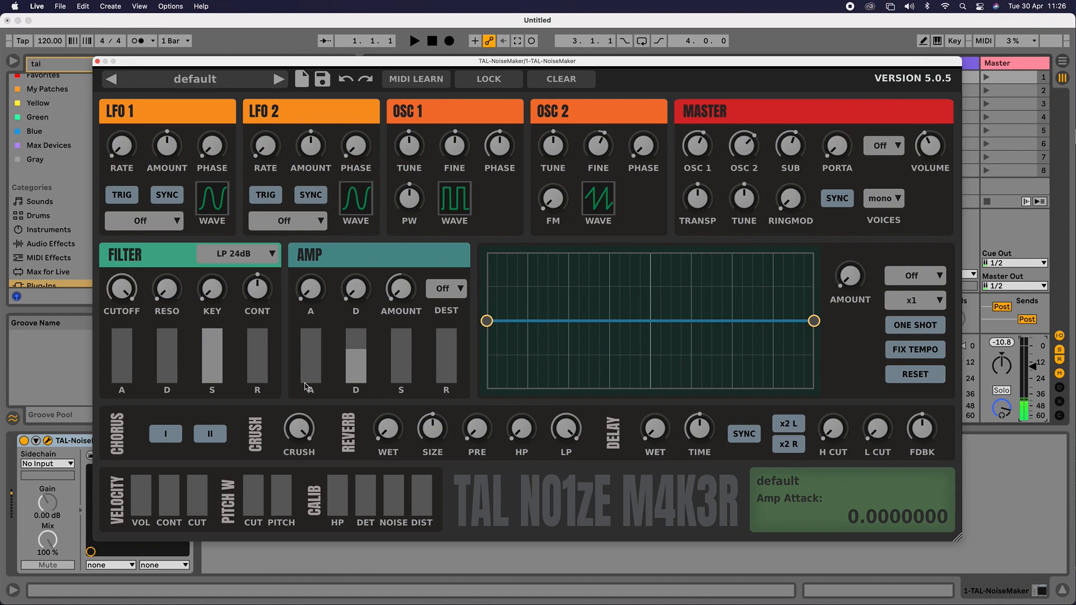
Try slower attack settings on the amp envelope, then restore zero attack, zero decay and full sustain.
left_click_drag(311, 374, 363, 355)
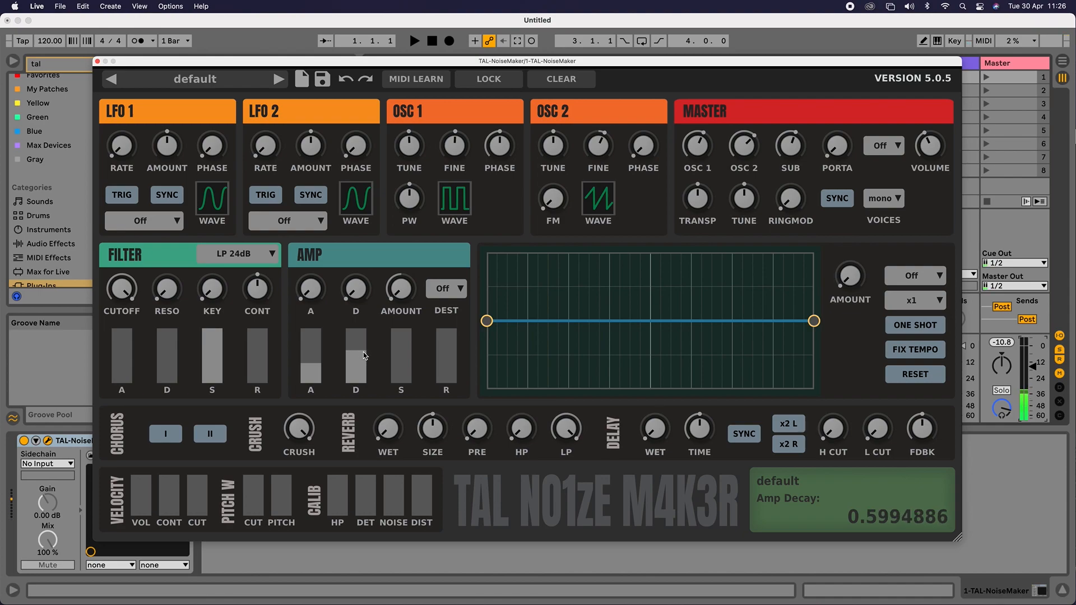
left_click_drag(363, 352, 311, 295)
left_click_drag(361, 369, 412, 282)
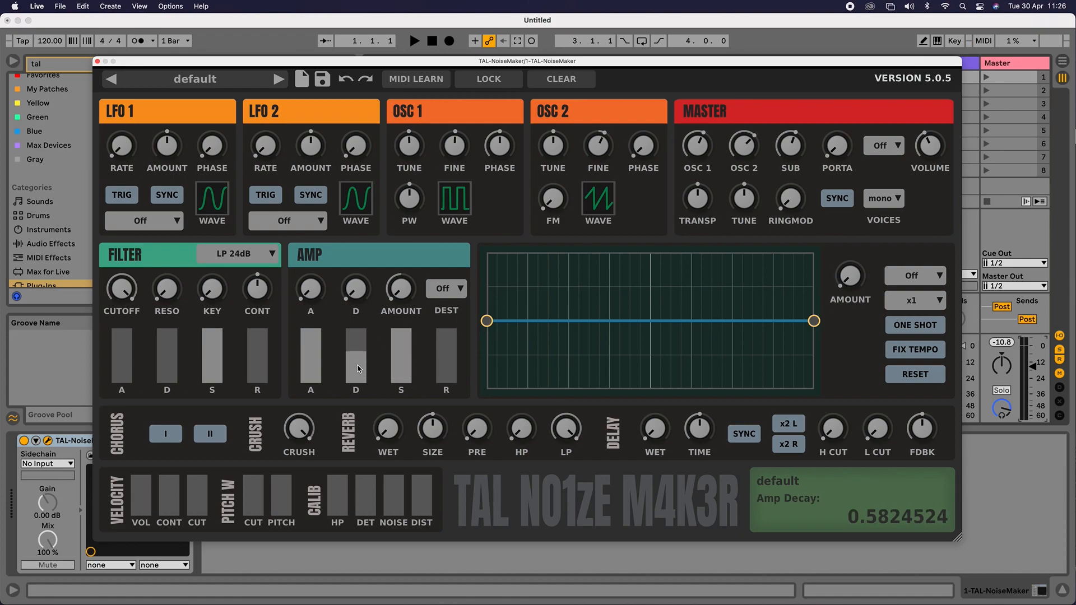
left_click_drag(358, 367, 349, 465)
left_click_drag(308, 352, 311, 510)
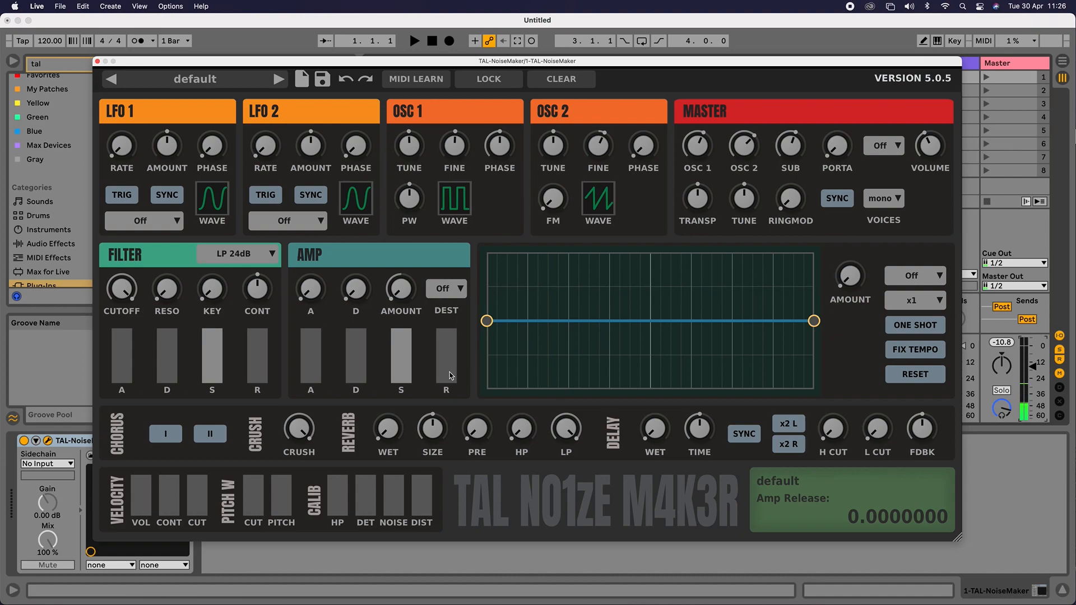
Raise the amp envelope's release to a little under half.
left_click_drag(450, 375, 450, 335)
left_click_drag(449, 350, 448, 362)
Try Osc1, Osc2 and FM as destinations of the amp section's modulation envelope, then set the destination back to Off.
left_click(457, 290)
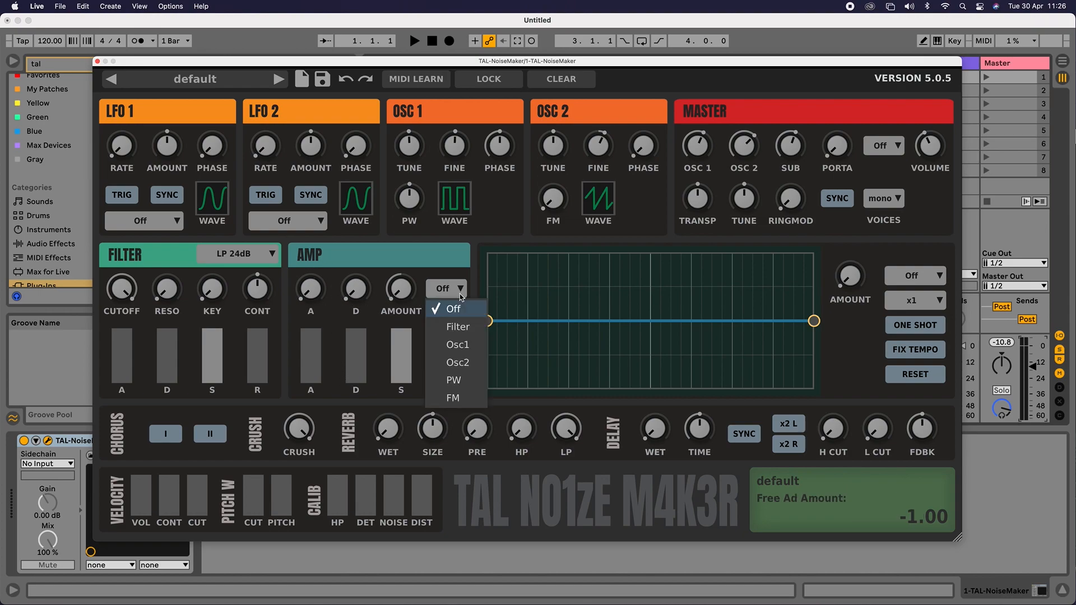
left_click(462, 351)
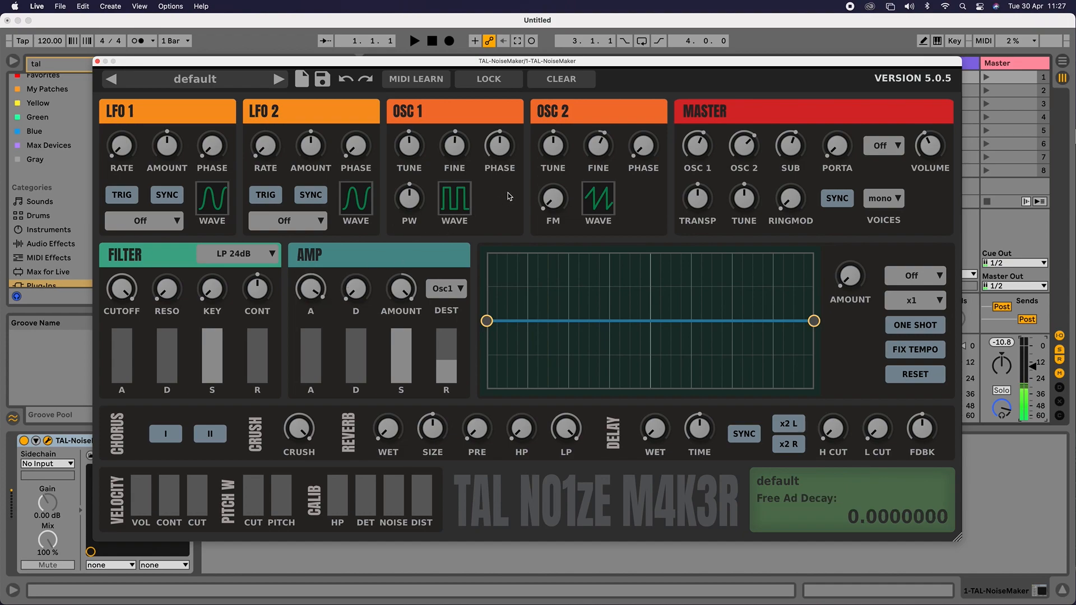
left_click(442, 298)
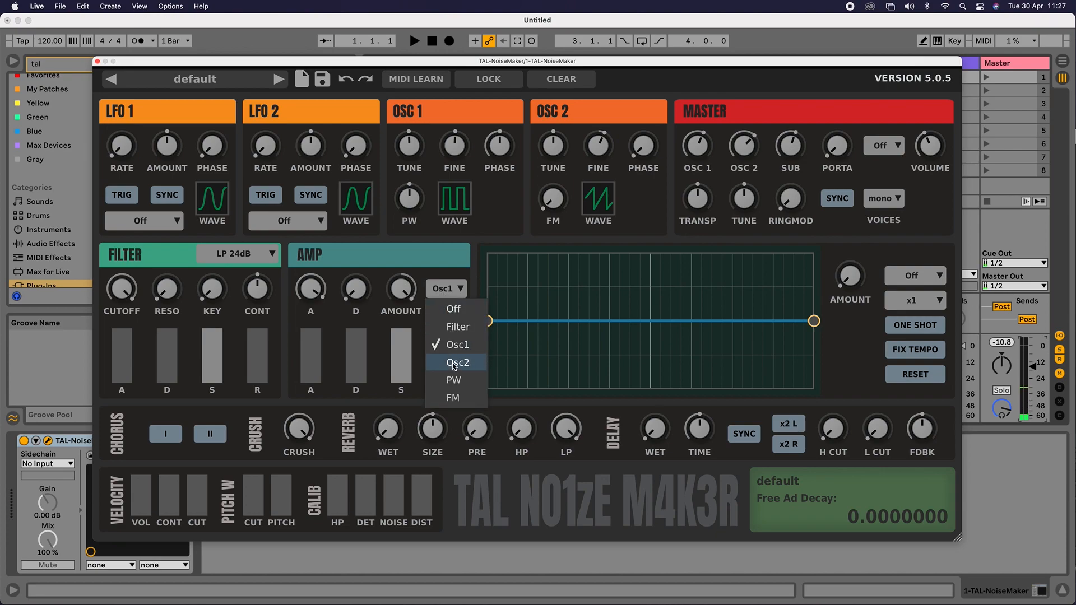
left_click(448, 365)
left_click(446, 288)
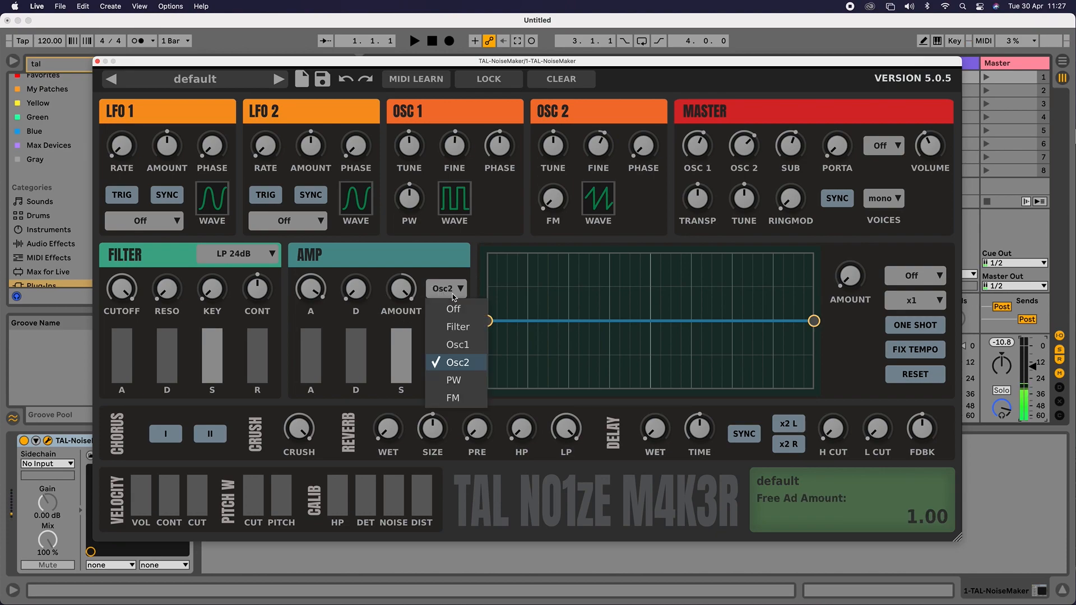
left_click(454, 399)
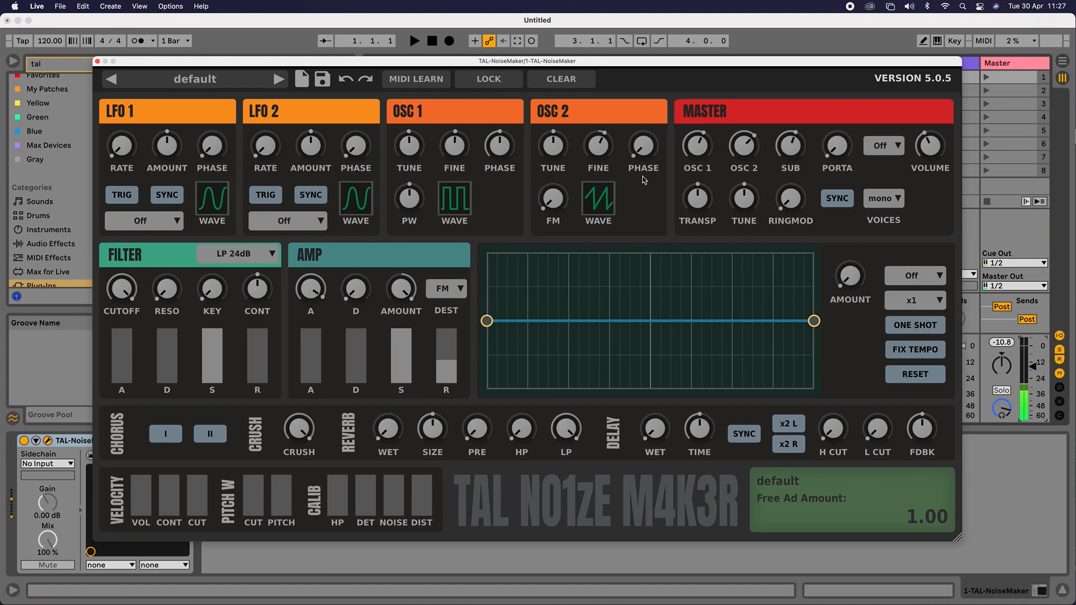
left_click(455, 289)
left_click(455, 309)
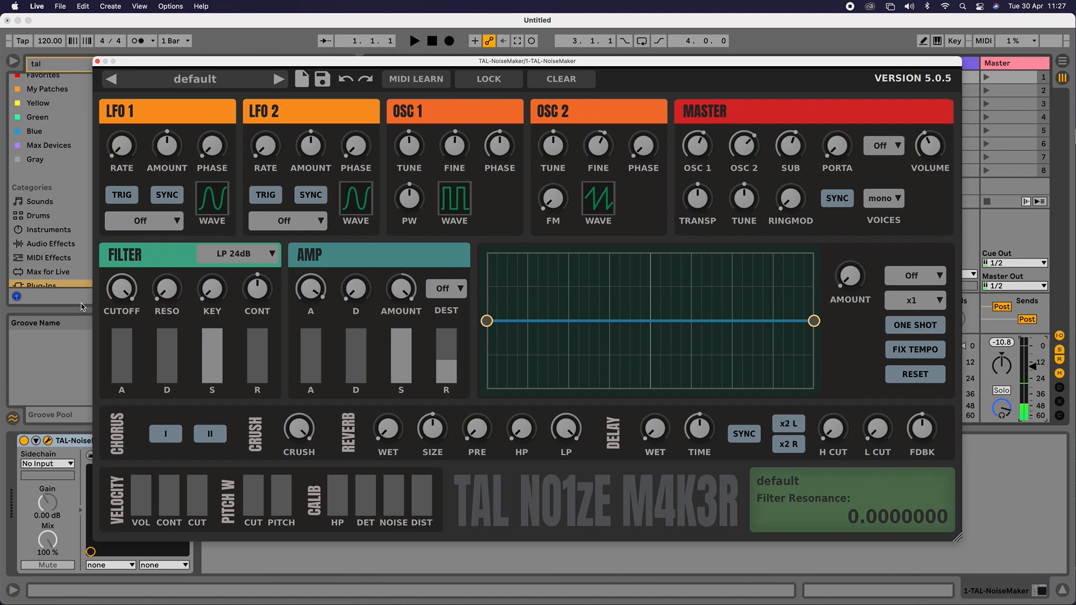
Lower the filter cutoff to about 0.49 and set the filter envelope's attack to zero.
left_click_drag(121, 288, 130, 381)
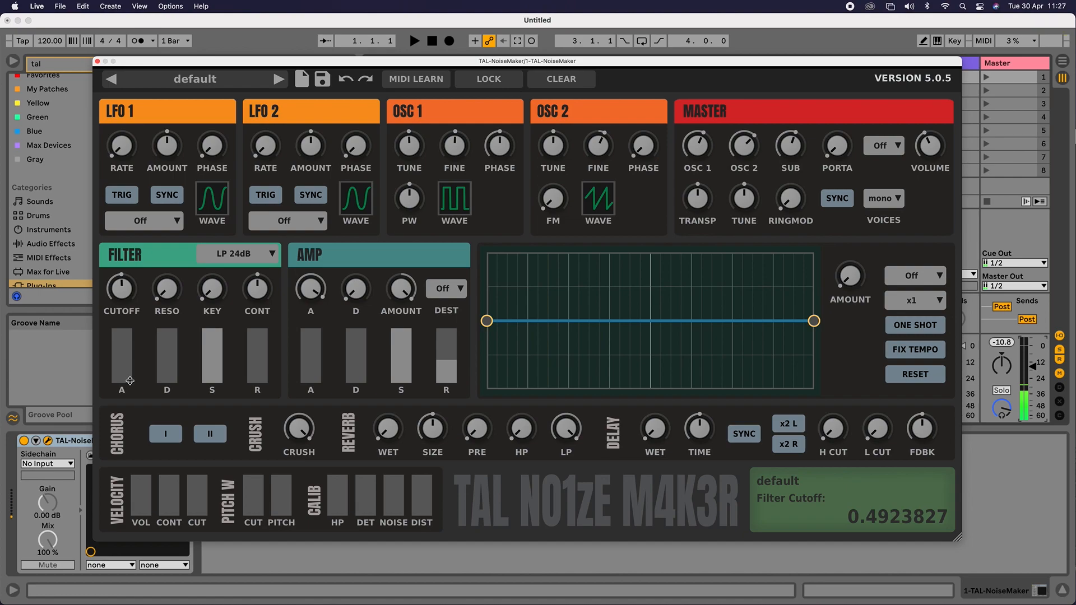
left_click_drag(129, 381, 130, 382)
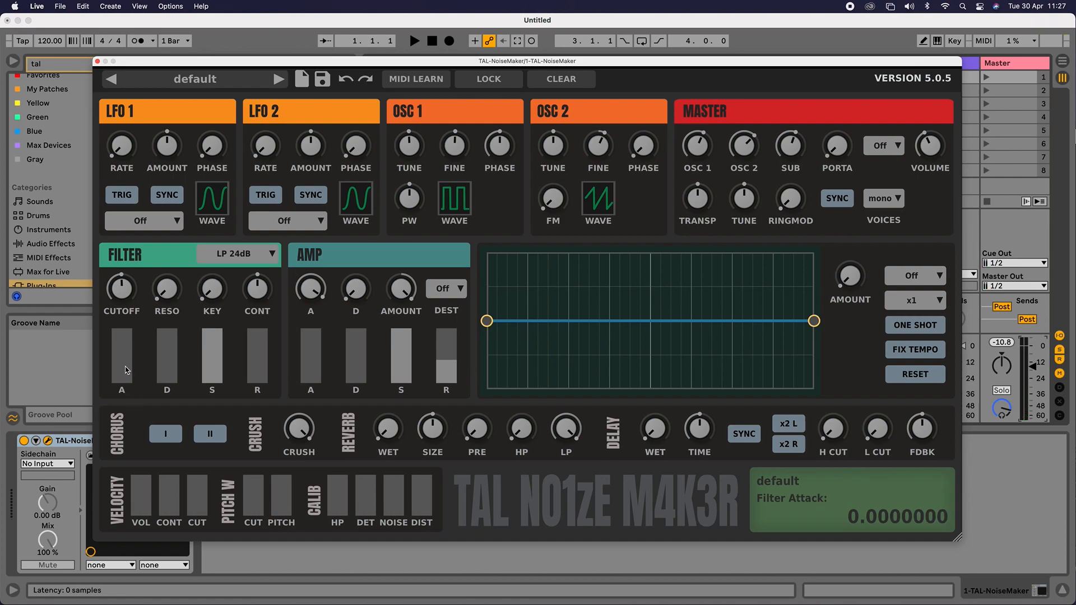
left_click_drag(130, 364, 119, 448)
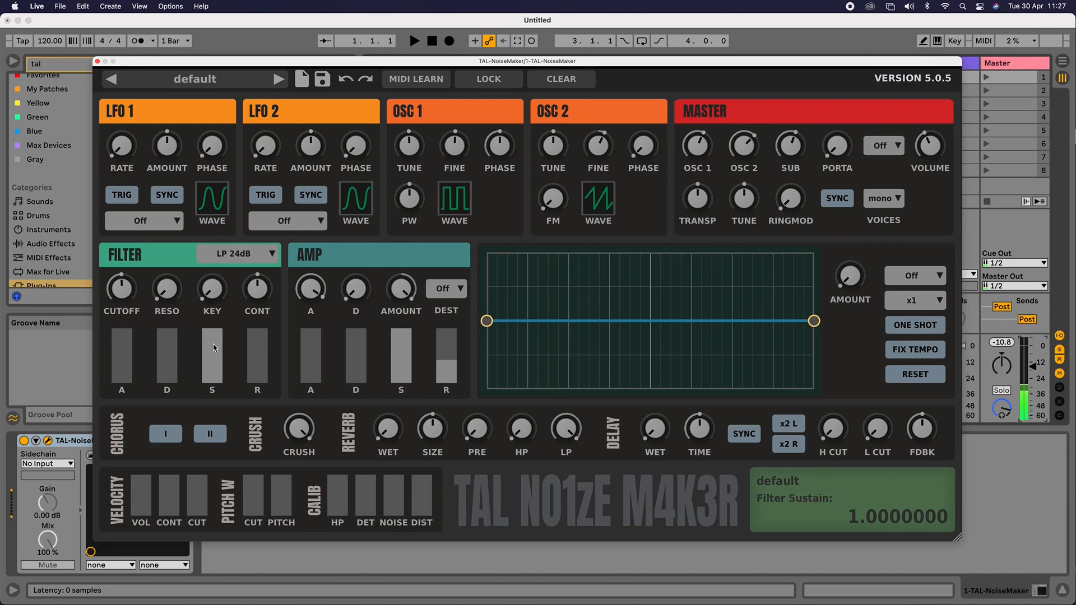
Set the filter envelope to zero sustain with a decay a little under half, and raise the filter contour amount.
left_click_drag(212, 334, 208, 482)
left_click_drag(166, 363, 167, 335)
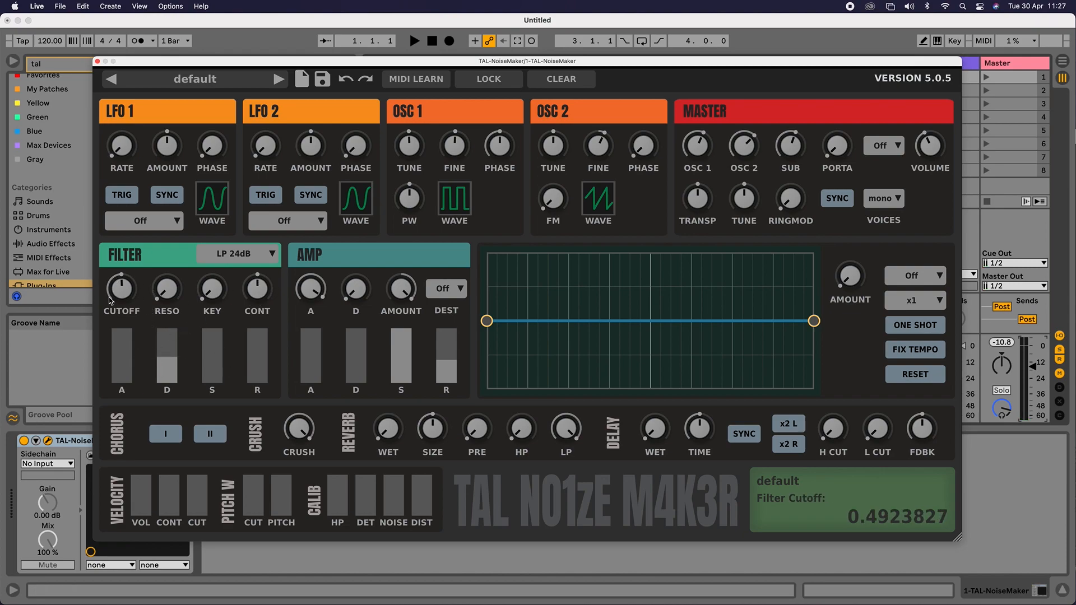
left_click_drag(259, 298, 264, 241)
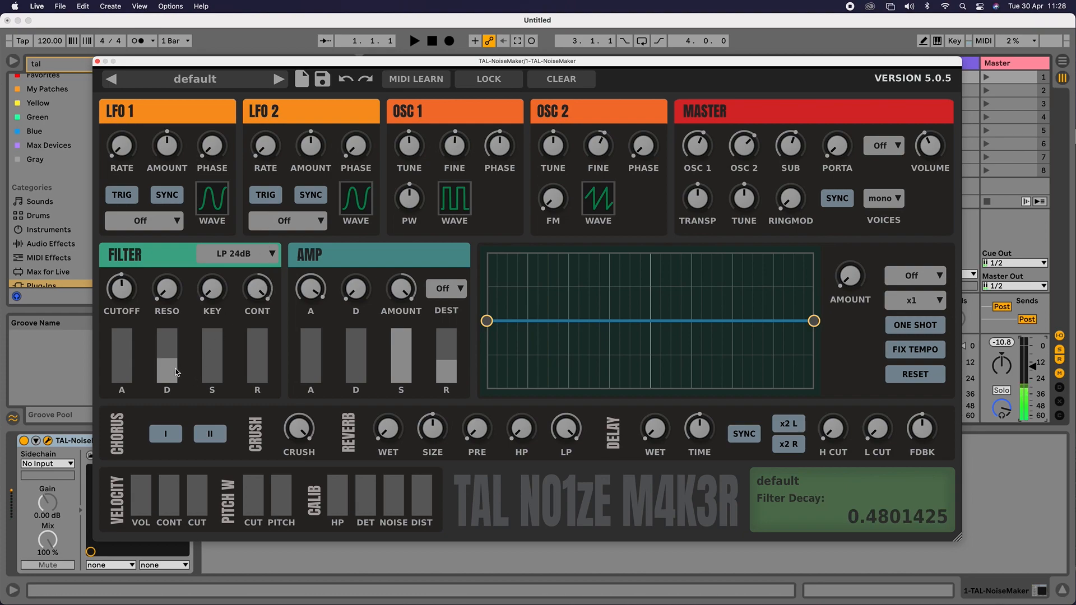
left_click_drag(176, 372, 177, 375)
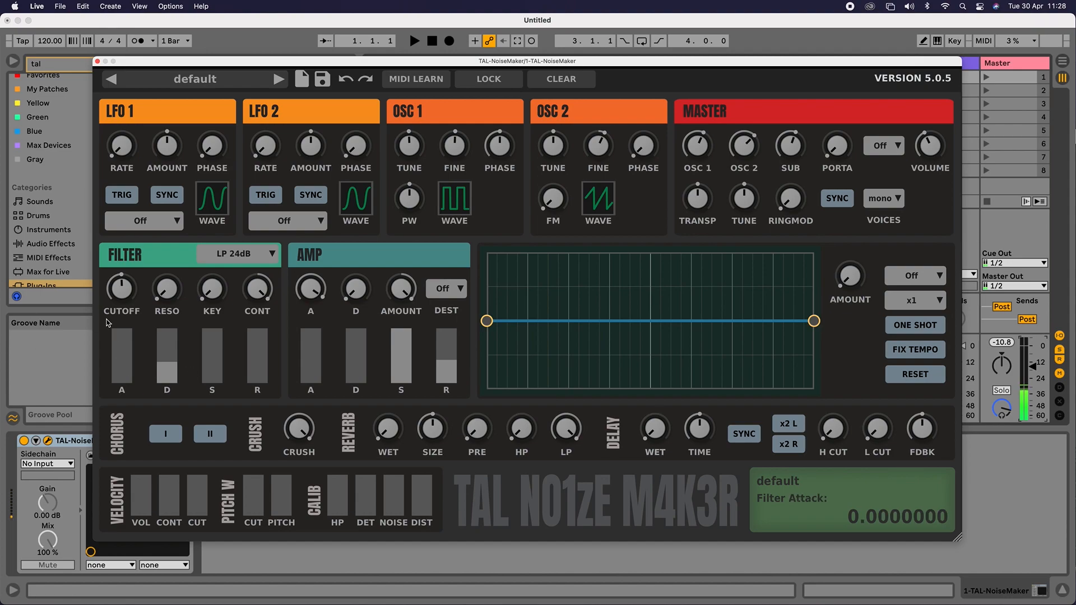
Try lower filter cutoff and contour settings, then set the cutoff to about 0.65 with a high contour amount.
left_click_drag(123, 291, 125, 316)
left_click_drag(260, 292, 260, 383)
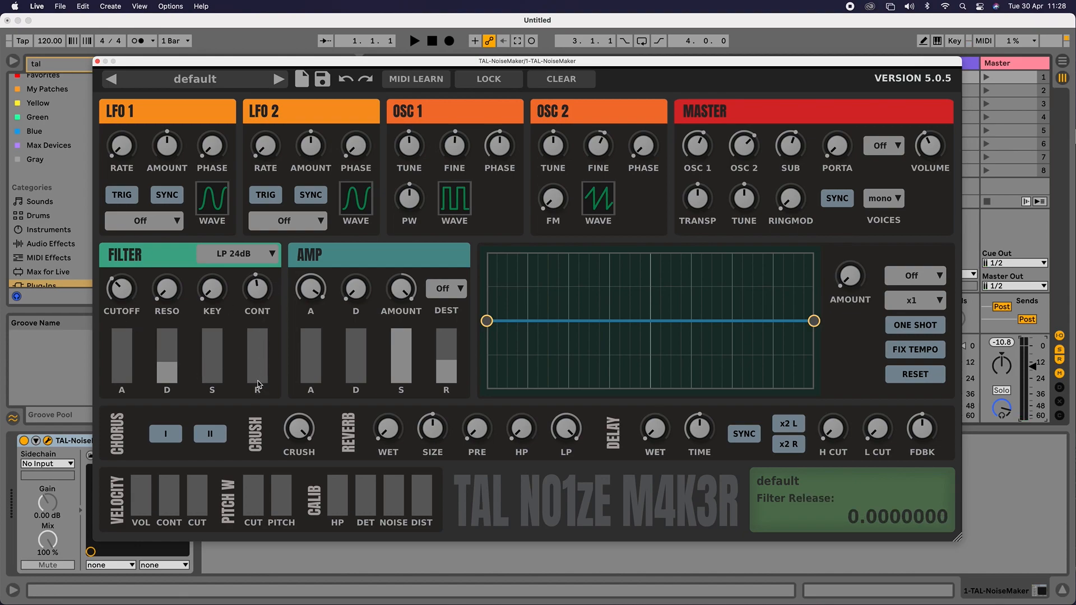
left_click_drag(117, 298, 127, 269)
mouse_move(120, 350)
left_mouse_down()
mouse_move(125, 267)
mouse_move(113, 354)
mouse_move(113, 338)
left_mouse_up()
left_click_drag(257, 289, 268, 144)
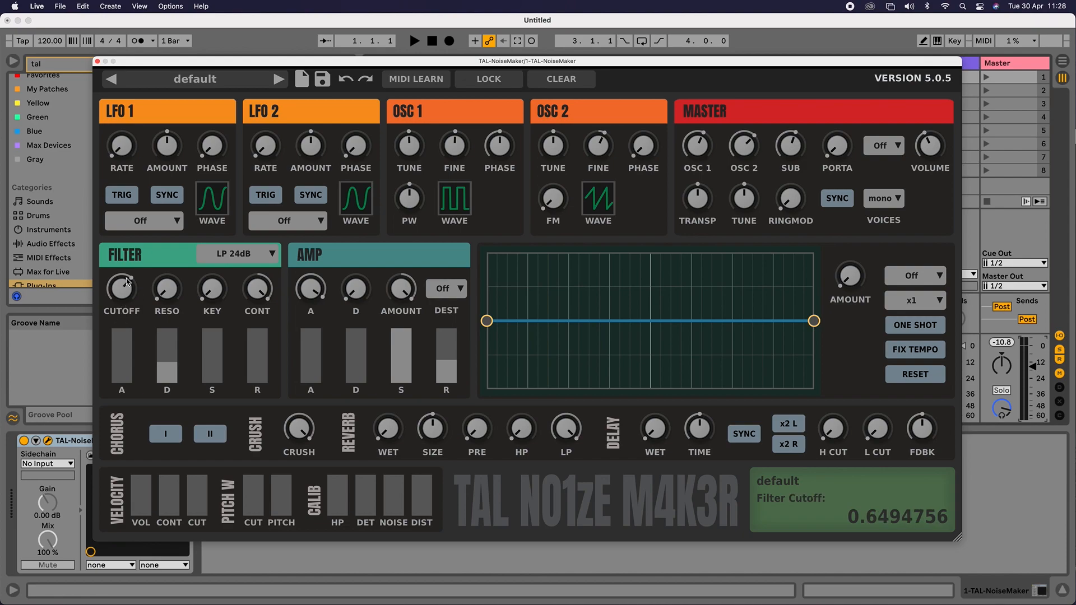
Try a filter attack of about 0.53 with different cutoff and contour amounts, ending with a high contour amount.
left_click_drag(127, 282, 123, 331)
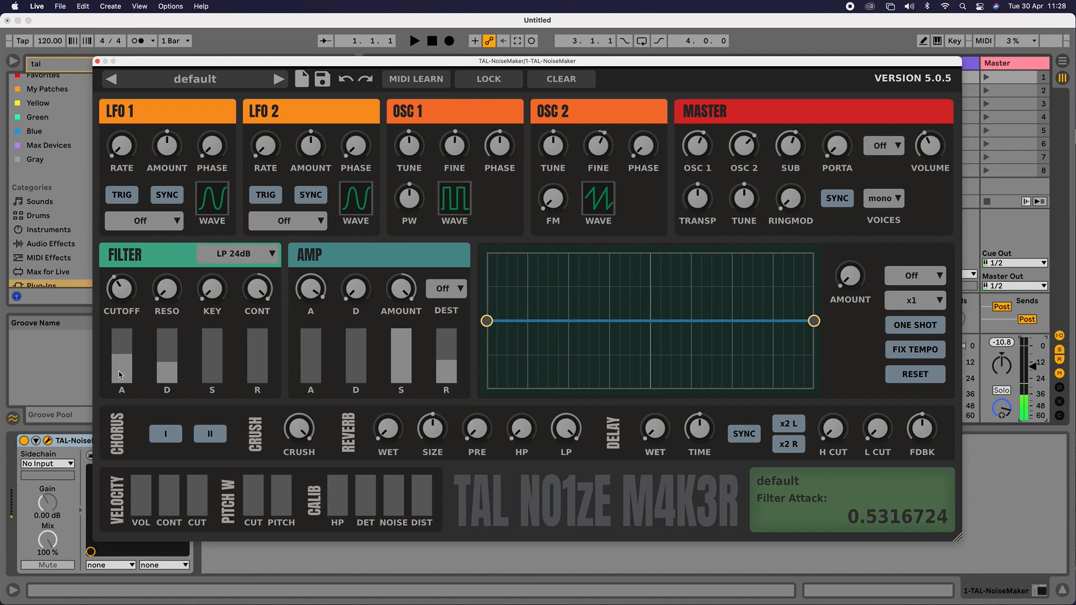
left_click_drag(267, 286, 266, 383)
left_click_drag(126, 300, 135, 272)
left_click(261, 254)
left_click(258, 274)
left_click_drag(258, 264, 260, 167)
Set the filter envelope's attack back to zero, keep a short decay, and lower the filter cutoff to about 0.33.
left_click_drag(123, 355, 112, 441)
left_click_drag(167, 365, 179, 365)
left_click_drag(121, 287, 118, 317)
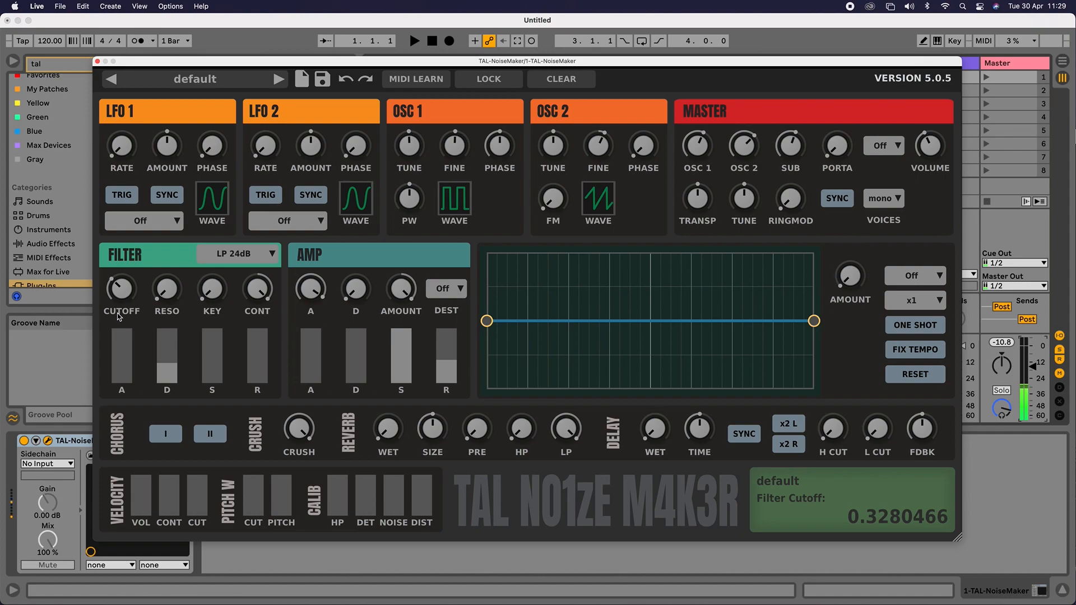
Set the amp envelope to zero sustain with a decay slightly over half, and add a little calibration distortion.
left_click_drag(402, 354, 361, 335)
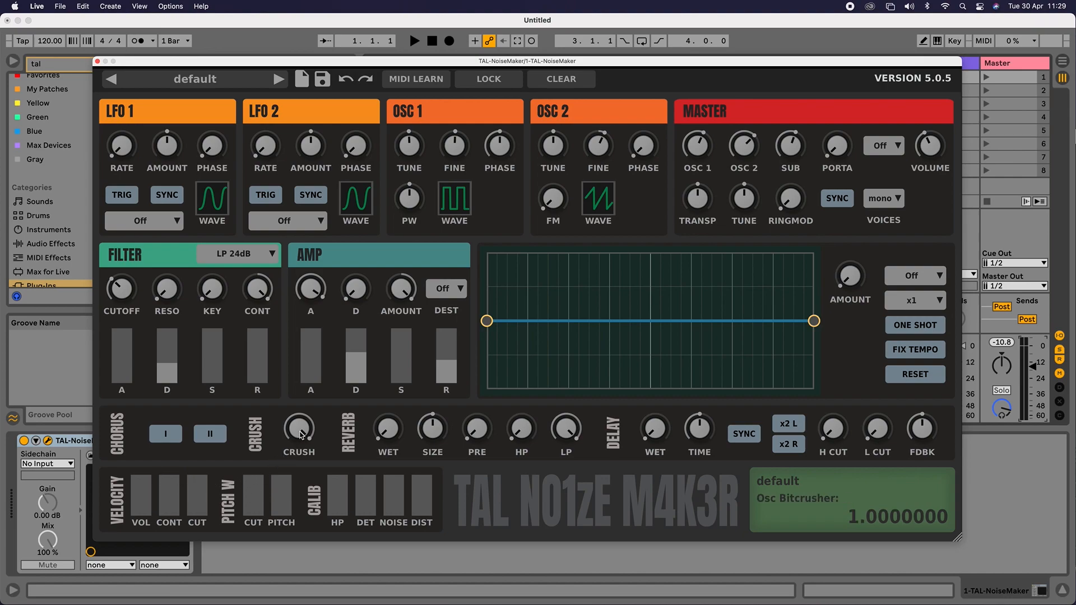
left_click_drag(302, 430, 304, 324)
mouse_move(422, 510)
left_mouse_down()
mouse_move(425, 473)
mouse_move(432, 512)
left_mouse_up()
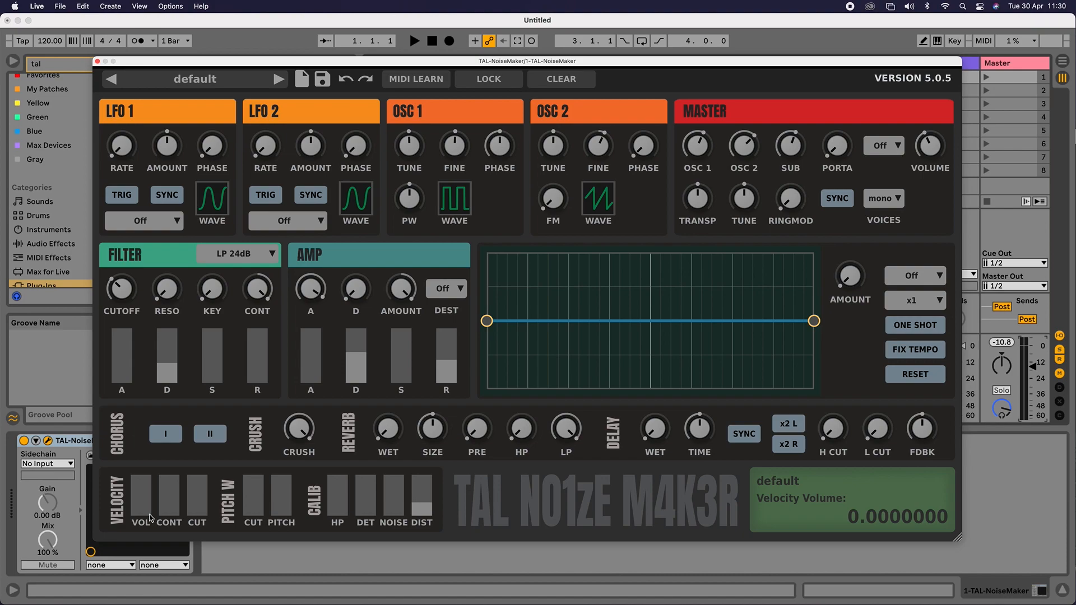
Try velocity-to-volume amounts of about 0.96, 0.54 and 1, then set the amount back to zero.
left_click_drag(142, 512, 149, 445)
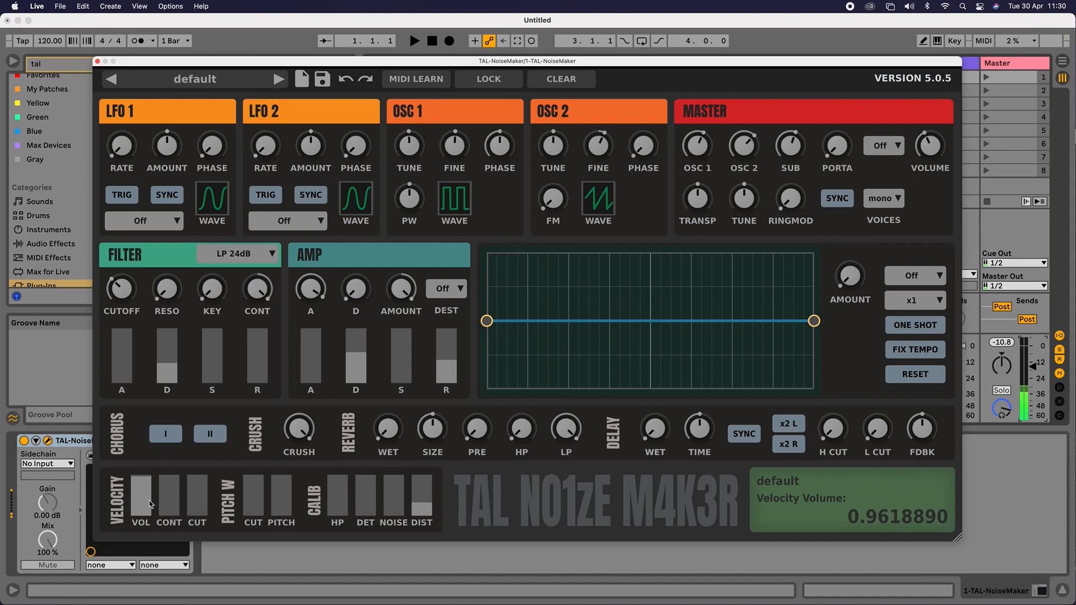
left_click_drag(149, 500, 131, 594)
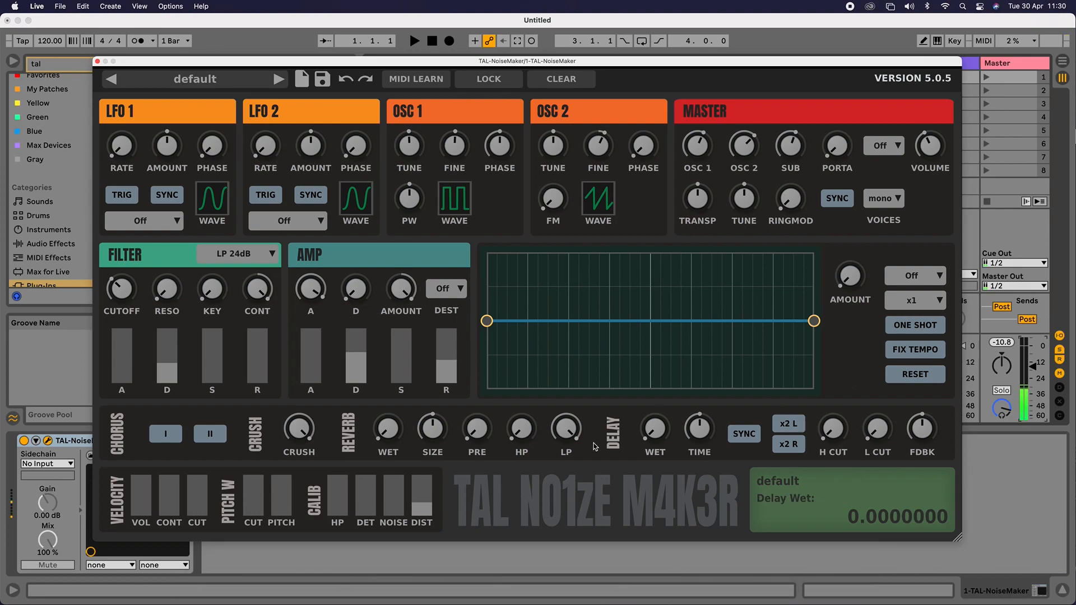
left_click_drag(149, 512, 150, 470)
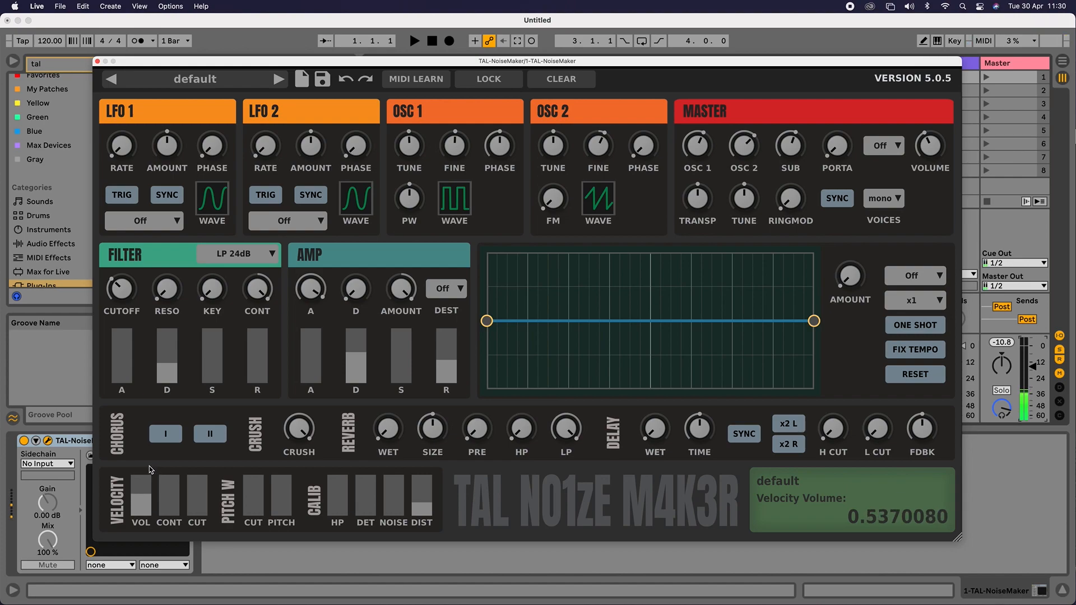
left_click_drag(149, 469, 153, 412)
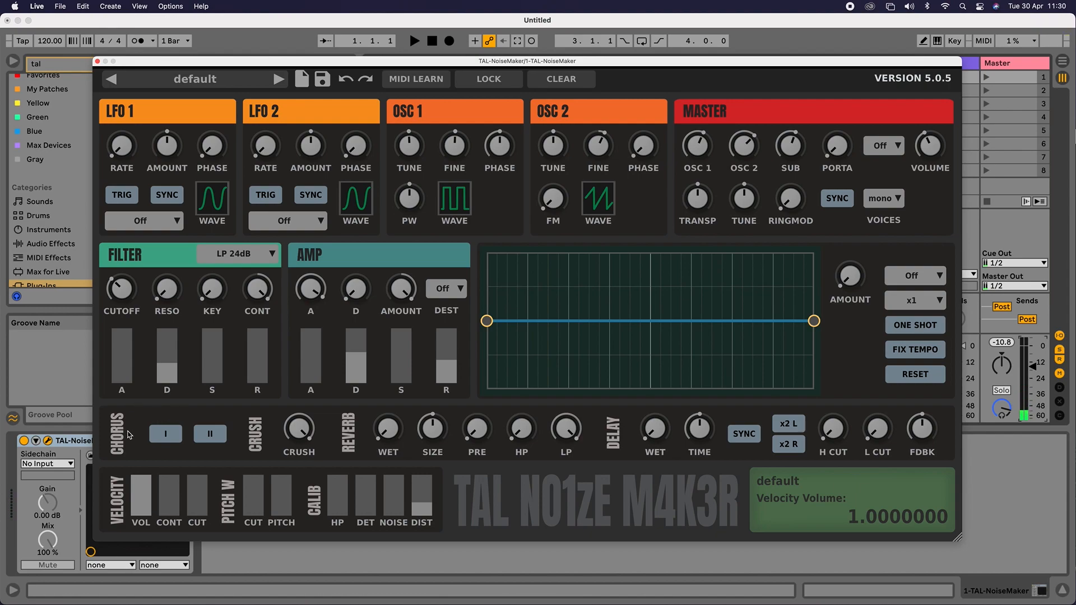
left_click_drag(141, 489, 144, 527)
Try velocity-to-cutoff amounts of 1 and about 0.2 while lowering the filter cutoff, then return the velocity amount to zero.
left_click_drag(198, 512, 199, 476)
left_click_drag(132, 515, 144, 530)
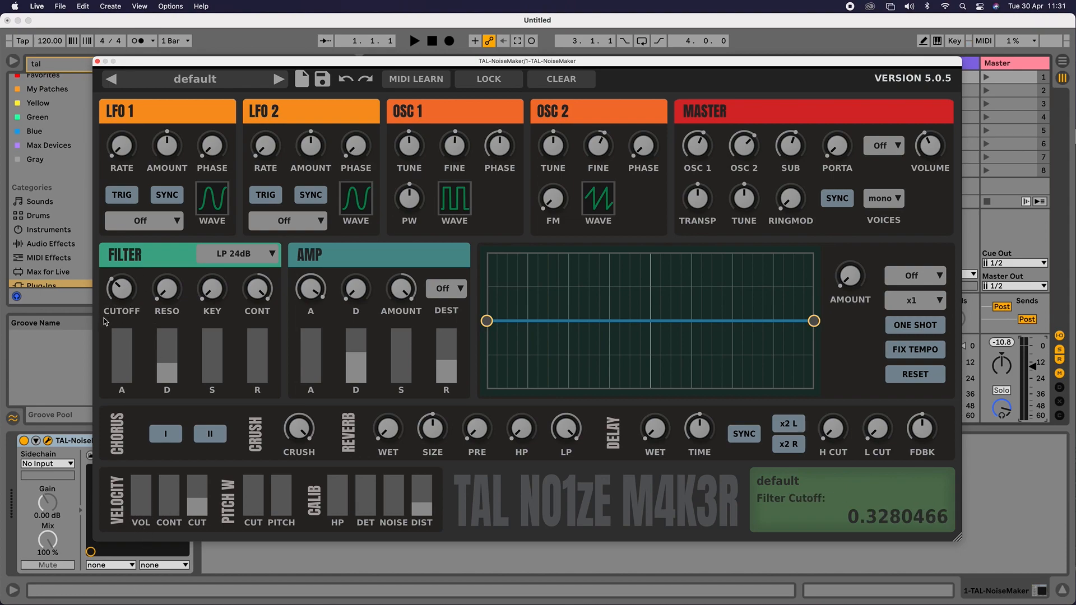
left_click_drag(198, 502, 197, 471)
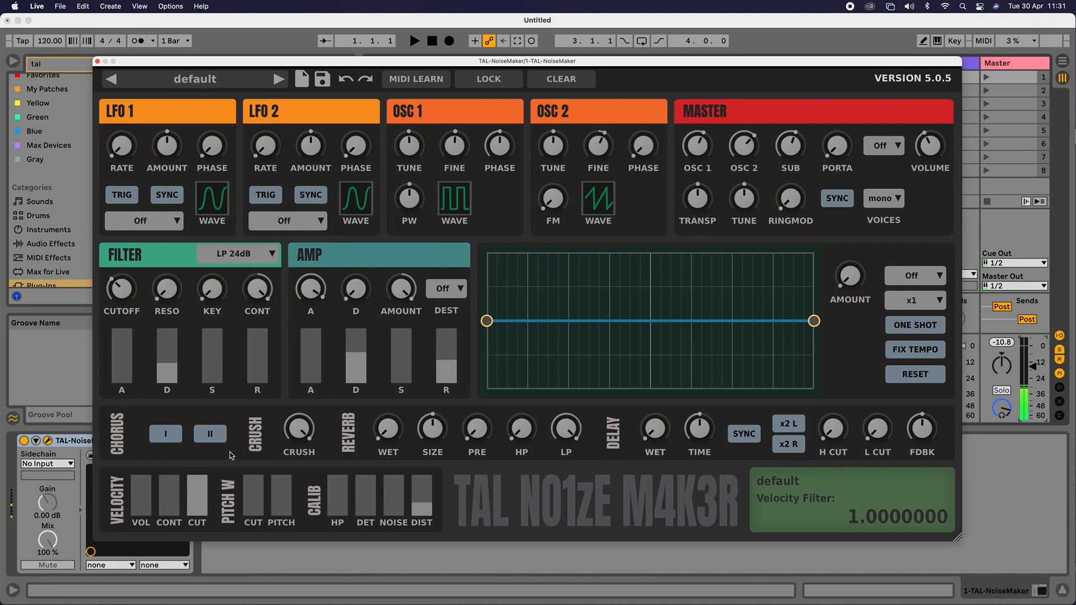
left_click_drag(127, 297, 130, 330)
mouse_move(203, 503)
left_mouse_down()
mouse_move(205, 512)
mouse_move(224, 508)
left_mouse_up()
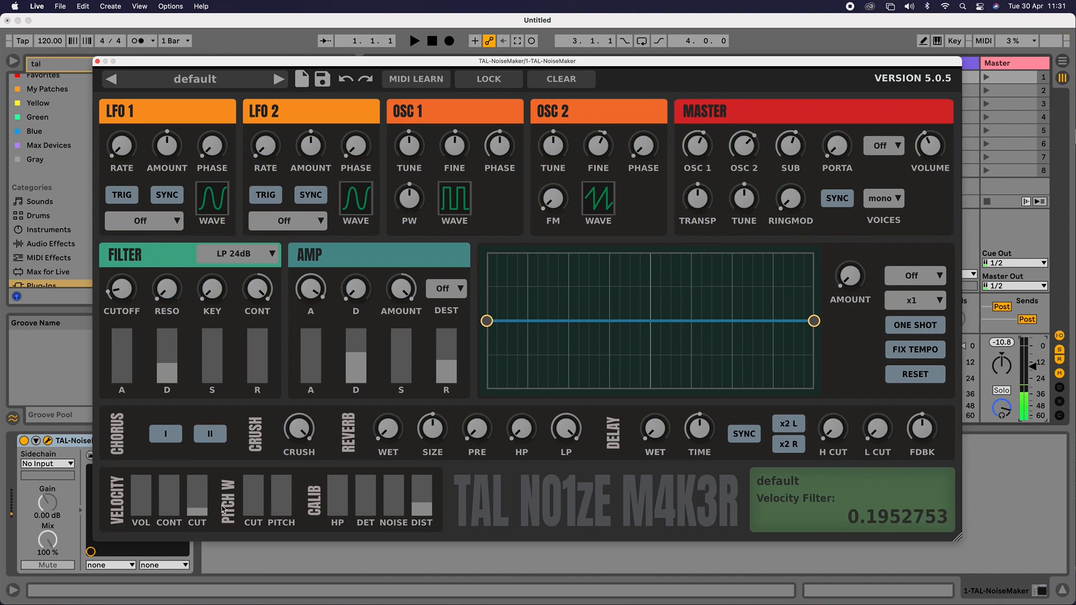
left_click_drag(203, 489, 188, 552)
Set velocity-to-contour to about 0.6 and velocity-to-cutoff somewhat below half, and slightly reduce the filter's contour amount.
left_click_drag(173, 512, 176, 470)
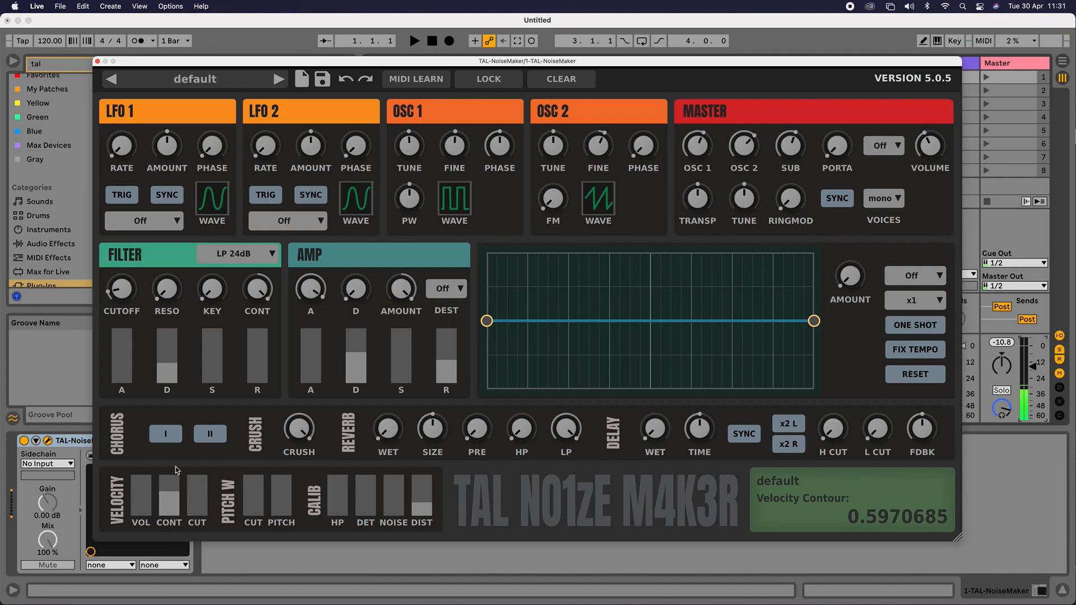
left_click_drag(191, 514, 198, 466)
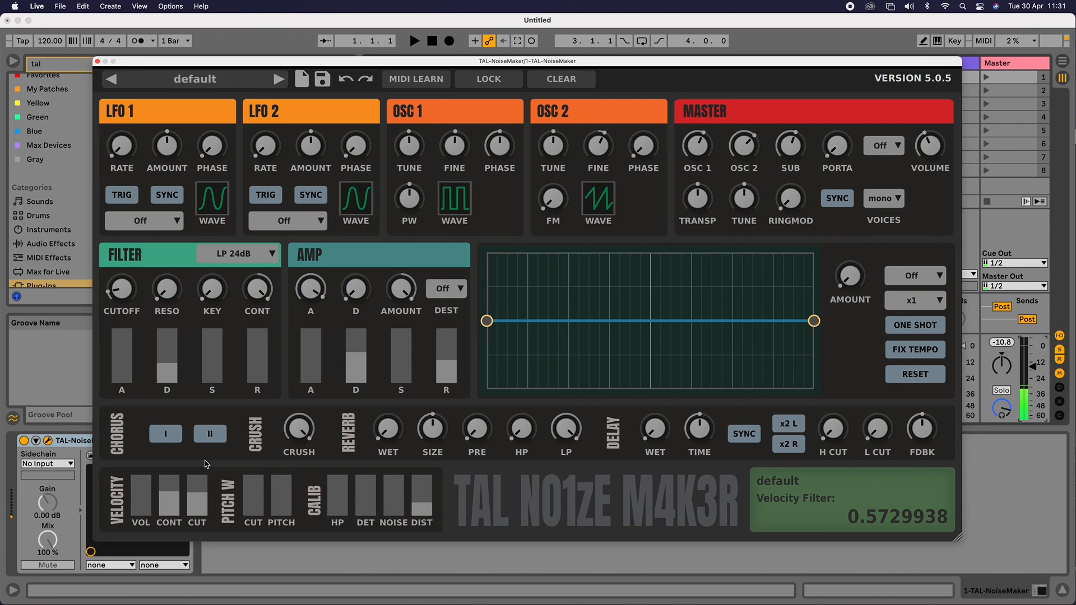
left_click_drag(201, 489, 203, 497)
left_click_drag(120, 287, 120, 296)
left_click_drag(261, 293, 268, 319)
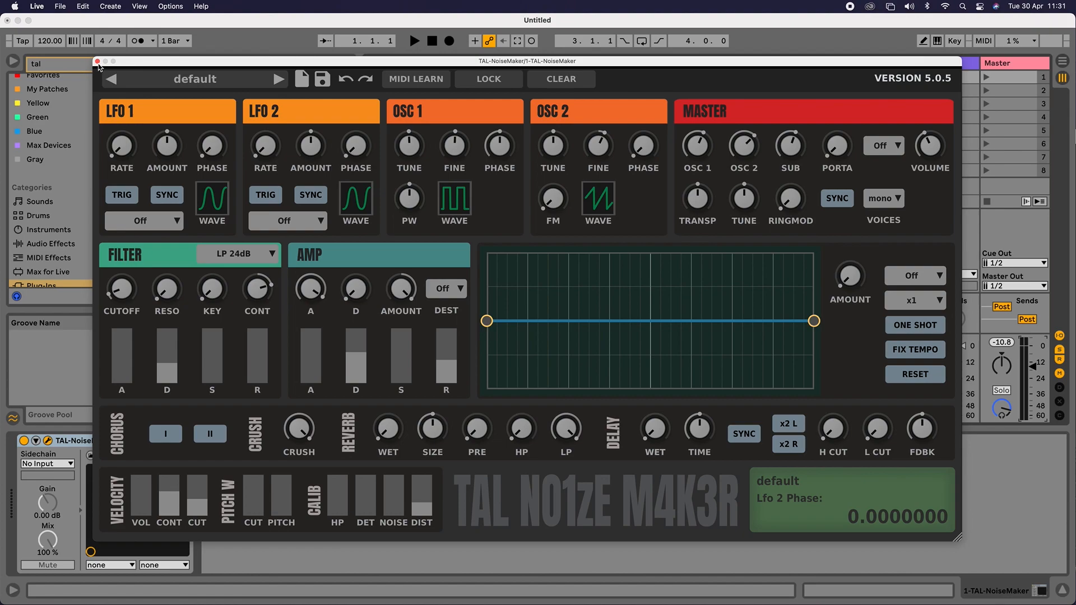
Close the synth window, then create an empty MIDI clip in the TAL-NoiseMaker track's first slot with an enlarged editor and note preview enabled.
left_click(98, 61)
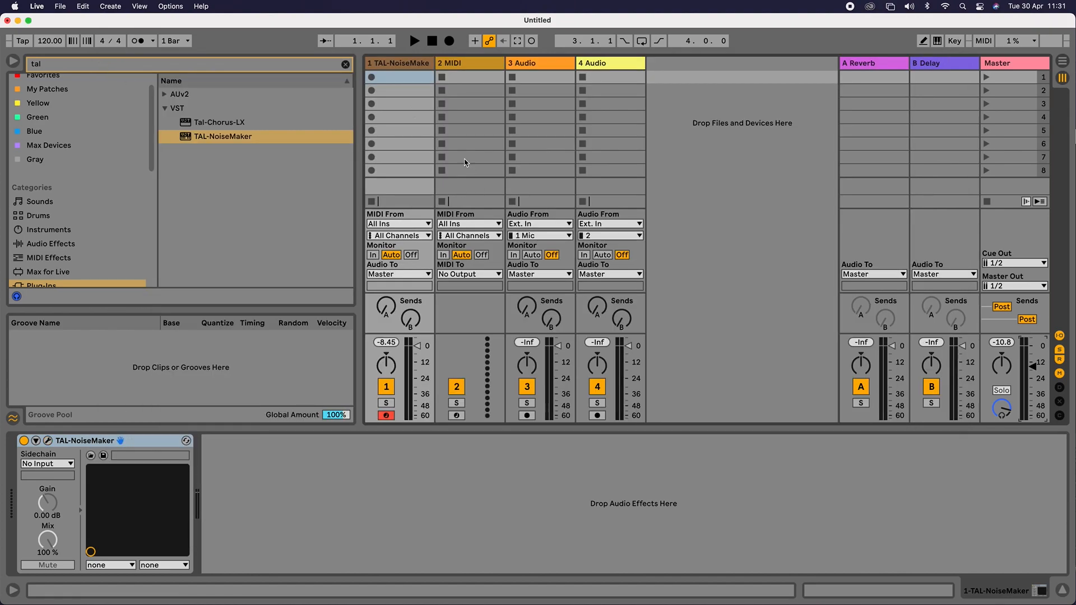
double_click(402, 76)
left_click_drag(450, 427, 450, 141)
left_click(152, 196)
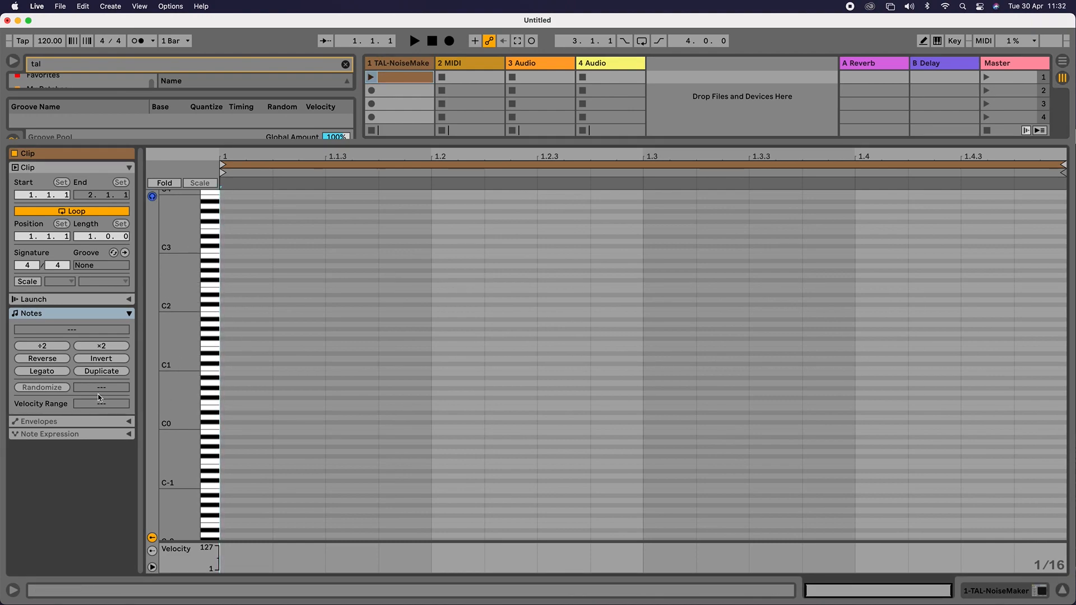
Set the clip's scale to D Major and show only the scale's notes in the piano roll.
left_click(37, 283)
left_click(68, 283)
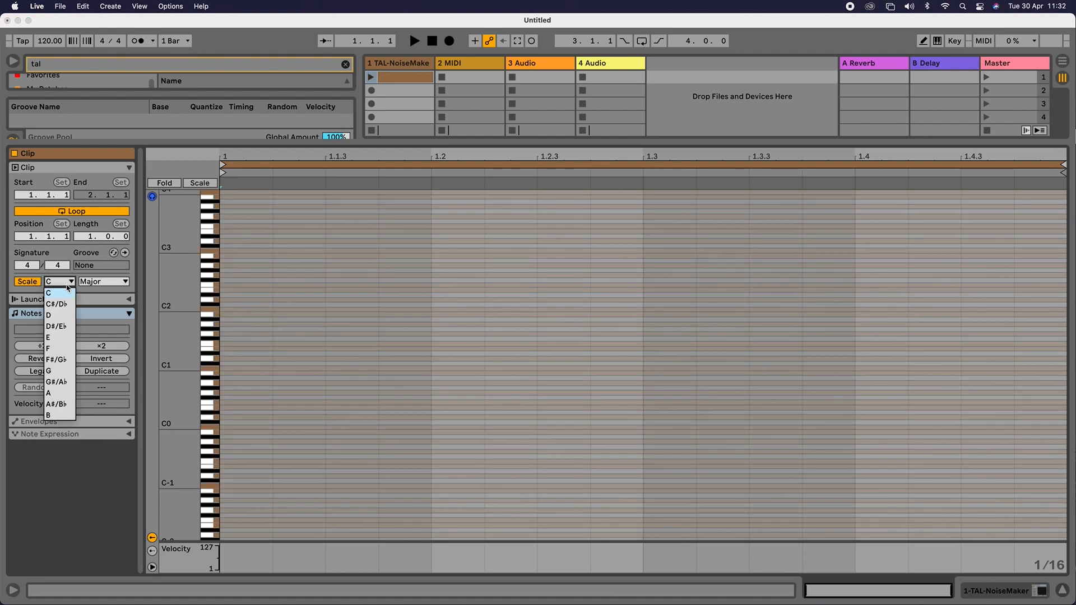
left_click(59, 316)
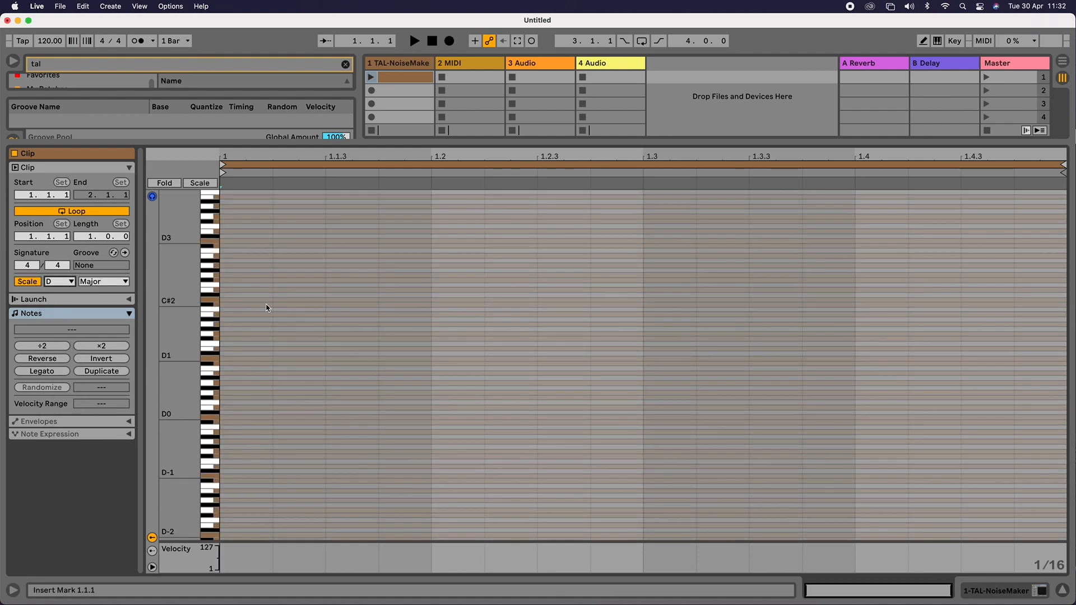
left_click(208, 184)
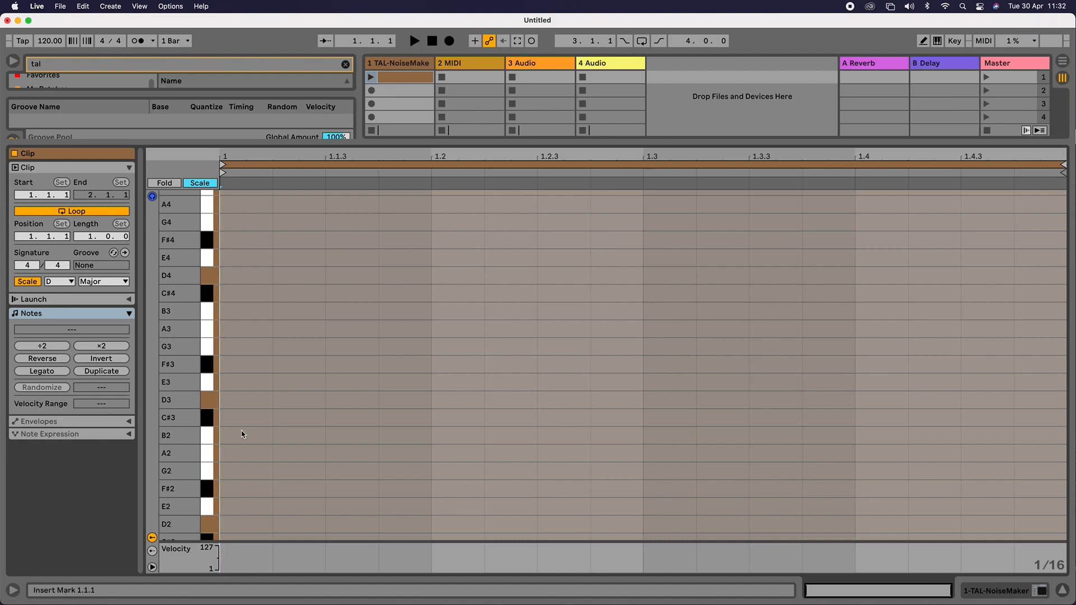
Draw sixteenth notes D3 at 1.1.1, F#3 at 1.1.3, B3 at 1.2 and F#3 at 1.2.2.
key("b")
left_click(236, 397)
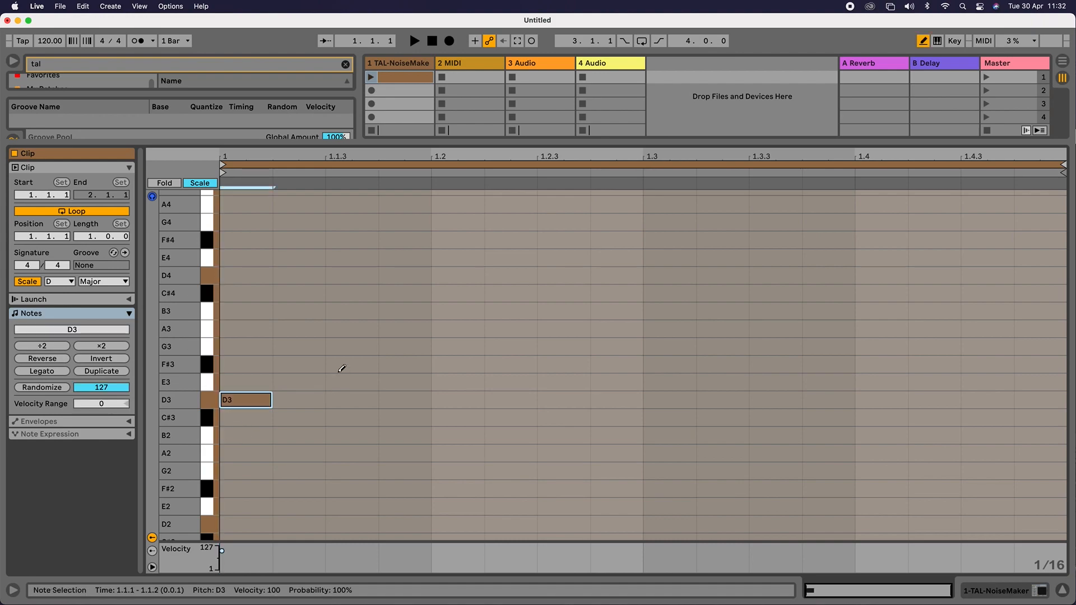
left_click(339, 361)
left_click(357, 363)
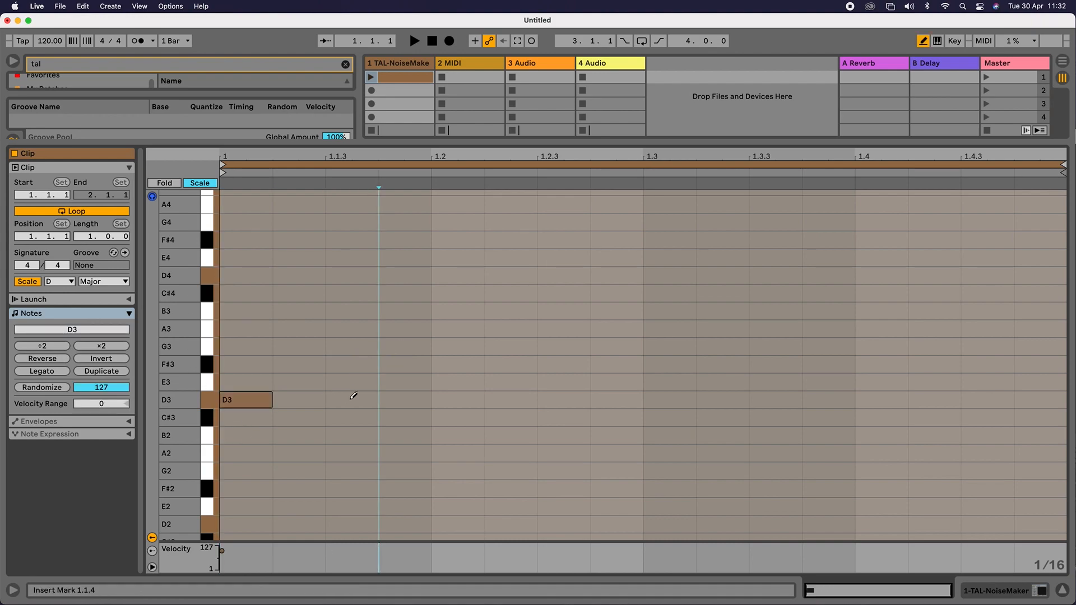
left_click(349, 362)
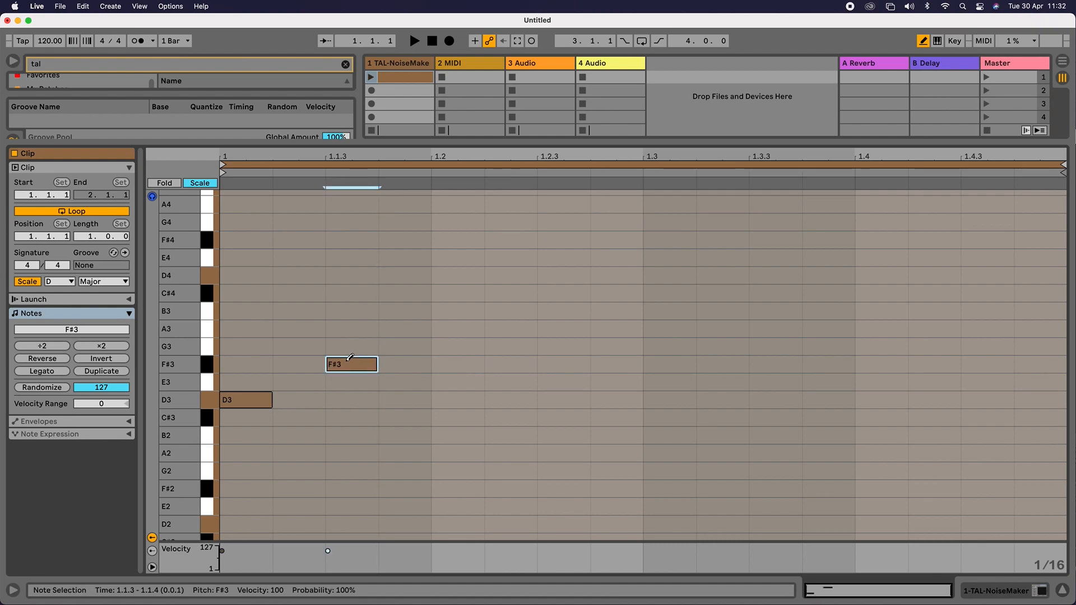
left_click(449, 311)
left_click(532, 364)
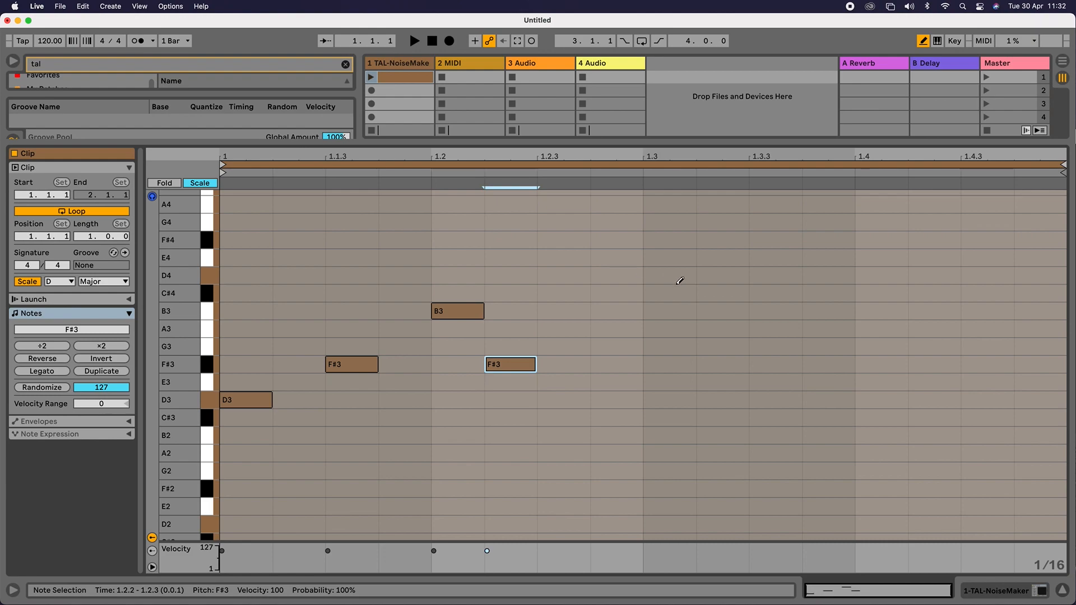
Draw sixteenth notes D4 at 1.3, B3 at 1.3.3, G3 at 1.4 and D3 at 1.4.3, and start playing the clip.
left_click(662, 275)
left_click(765, 312)
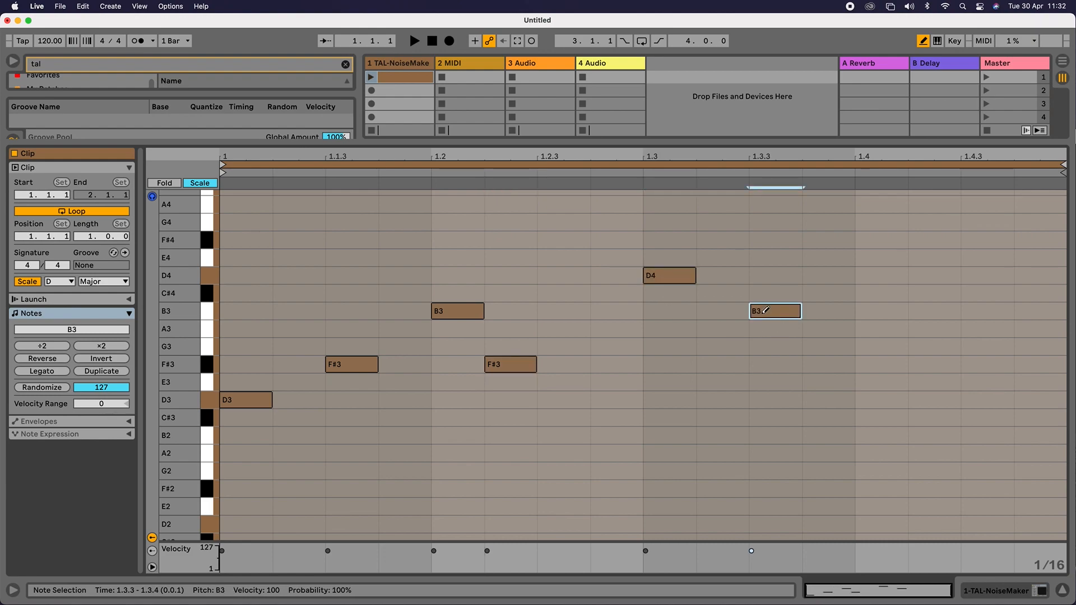
left_click(880, 346)
left_click(981, 400)
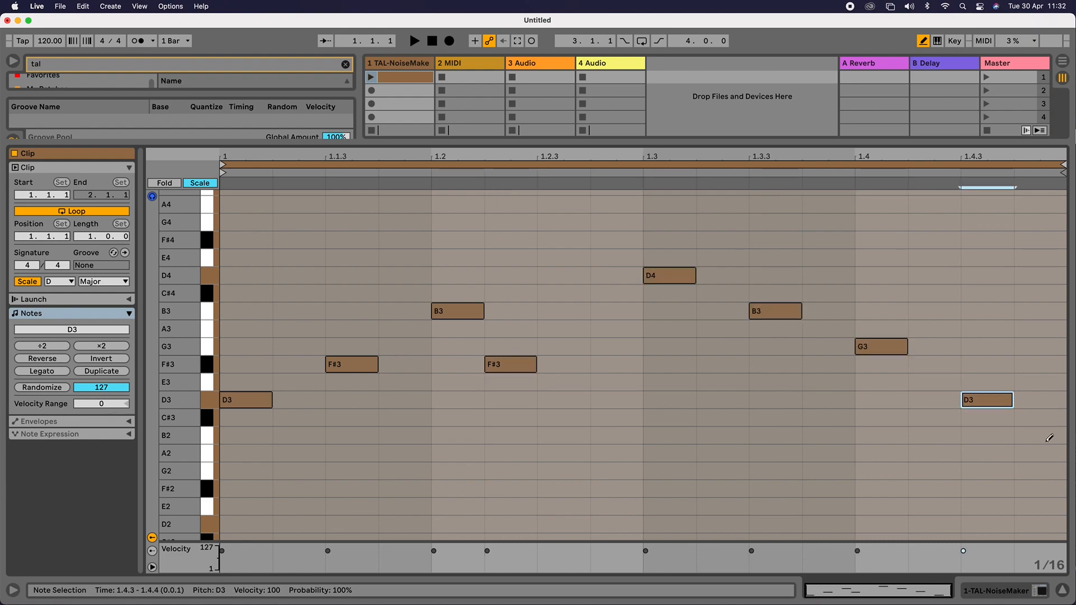
key("space")
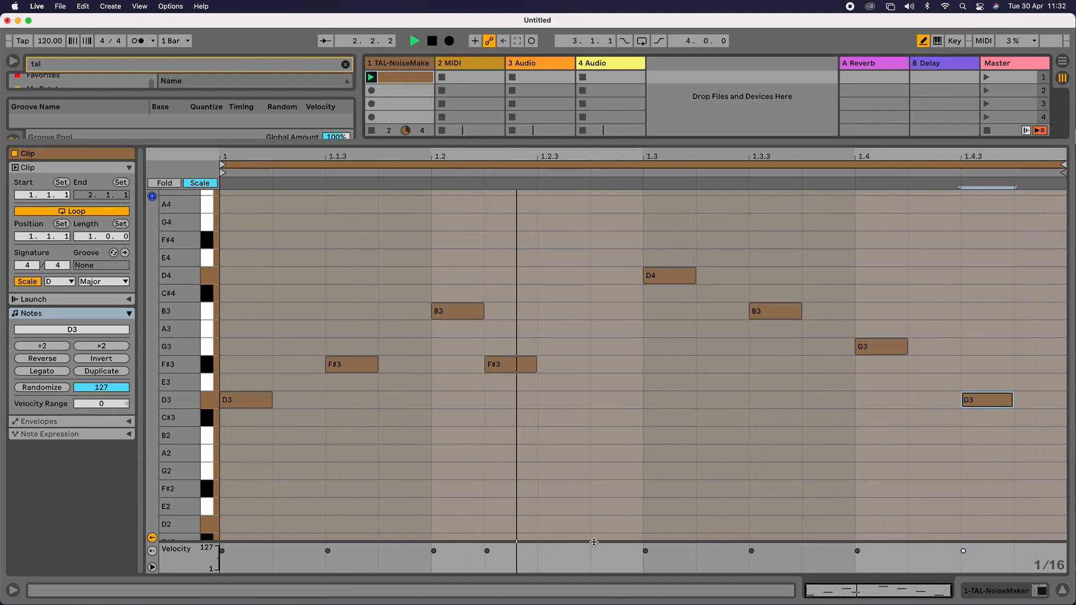
Enlarge the velocity lane, extend the F#3 at 1.2.2 to 1.3, and lengthen the last three notes to eighth notes.
left_click_drag(594, 542, 594, 414)
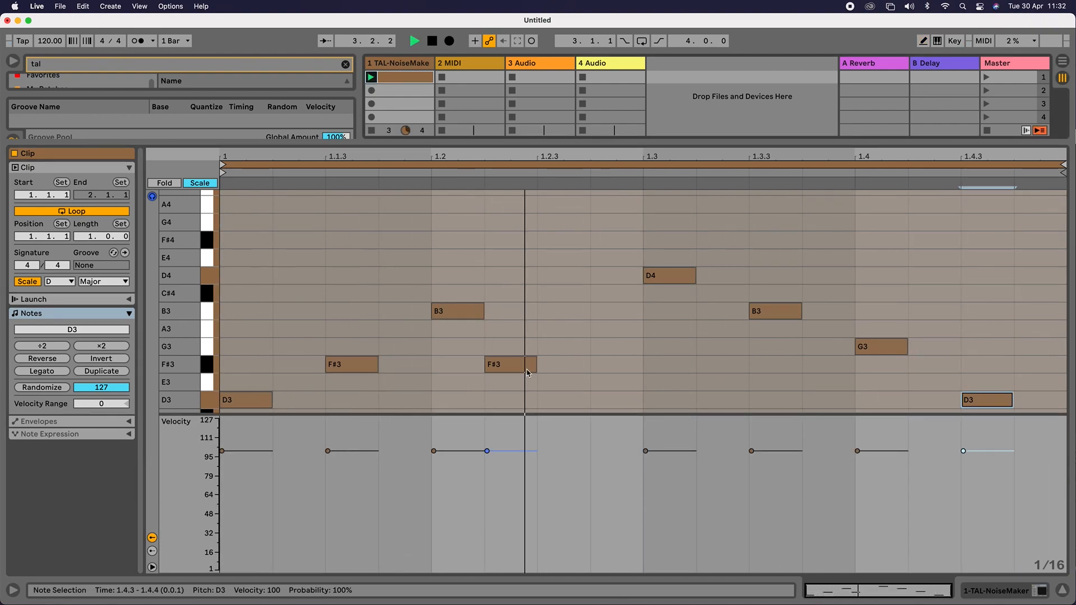
left_click_drag(534, 365, 641, 362)
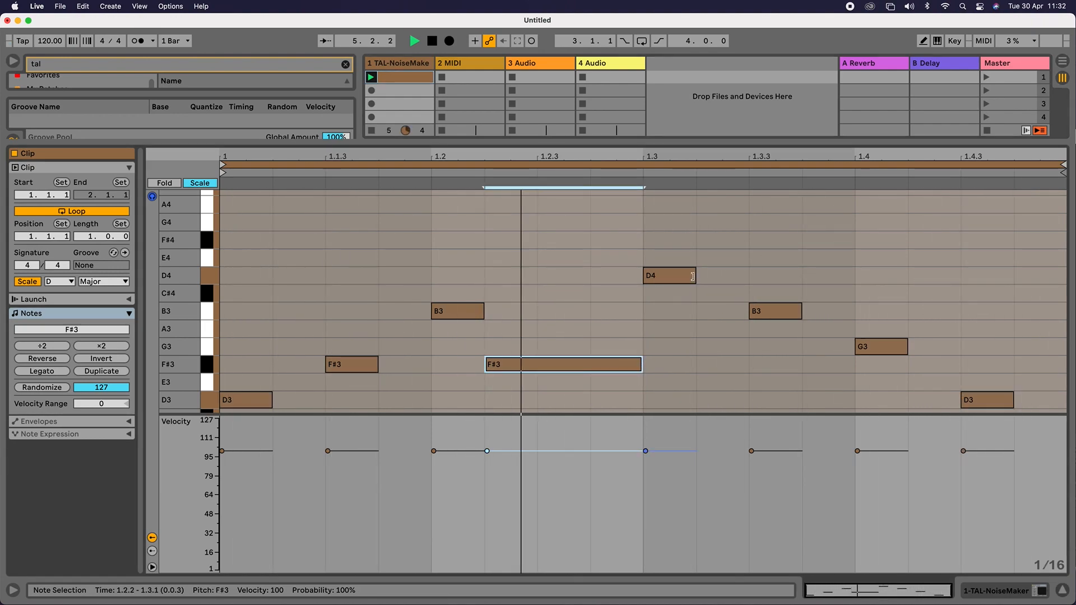
left_click_drag(643, 241, 1015, 406)
mouse_move(698, 278)
left_mouse_down()
mouse_move(749, 279)
mouse_move(696, 276)
left_mouse_up()
left_click(723, 293)
left_click(625, 280)
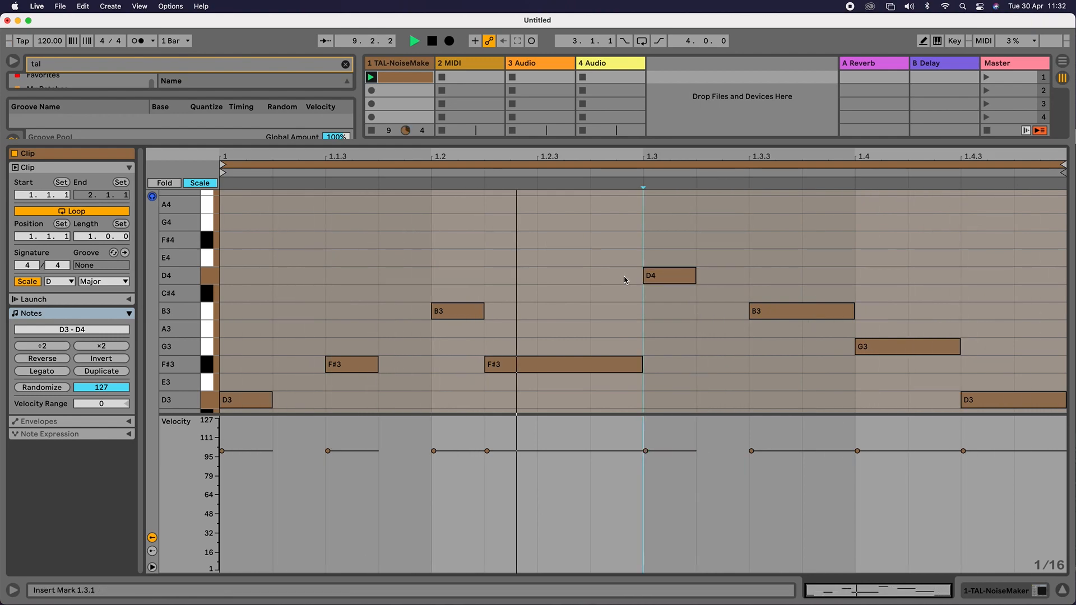
Duplicate the D4 note at 1.3 directly after itself.
left_click(666, 278)
key("super+d")
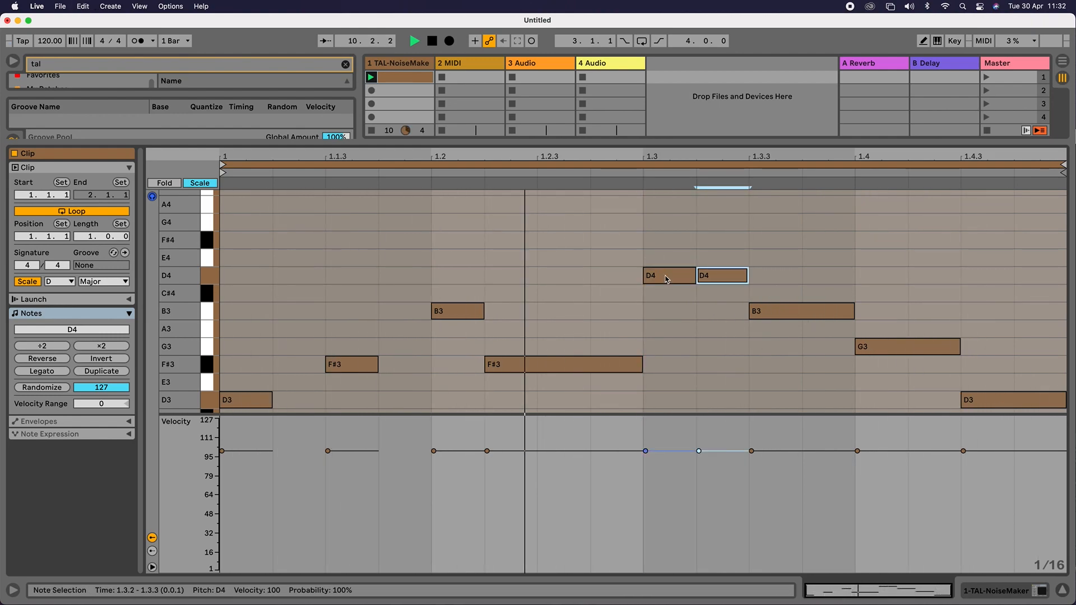
left_click(701, 505)
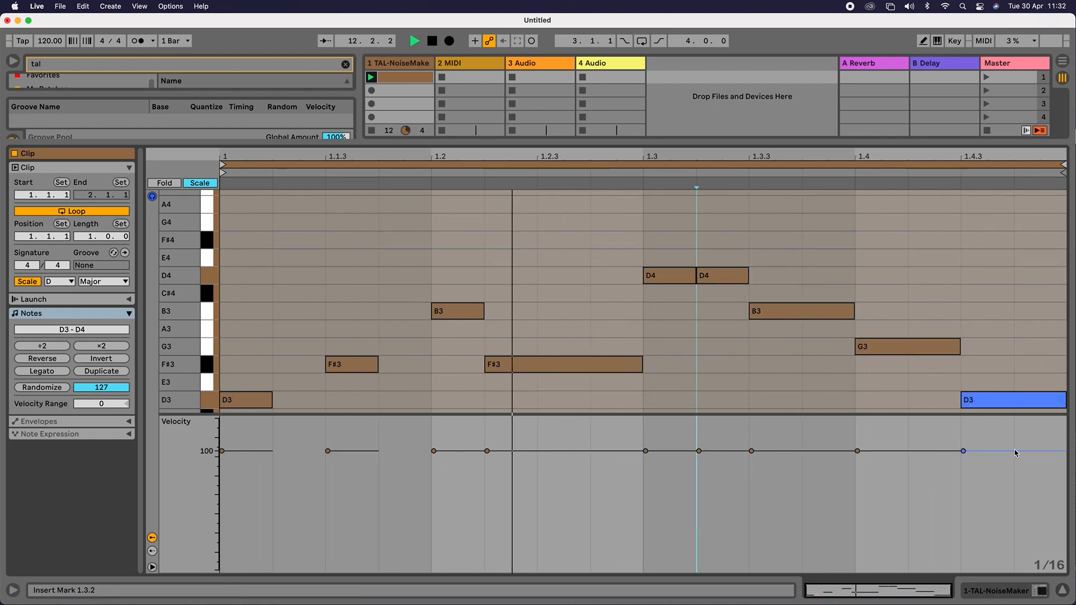
Vary note velocities: last D3 34, first D3 25, long F#3 119, G3 32, with lower values for the first F#3, second D4 and second B3.
left_click_drag(963, 451, 963, 530)
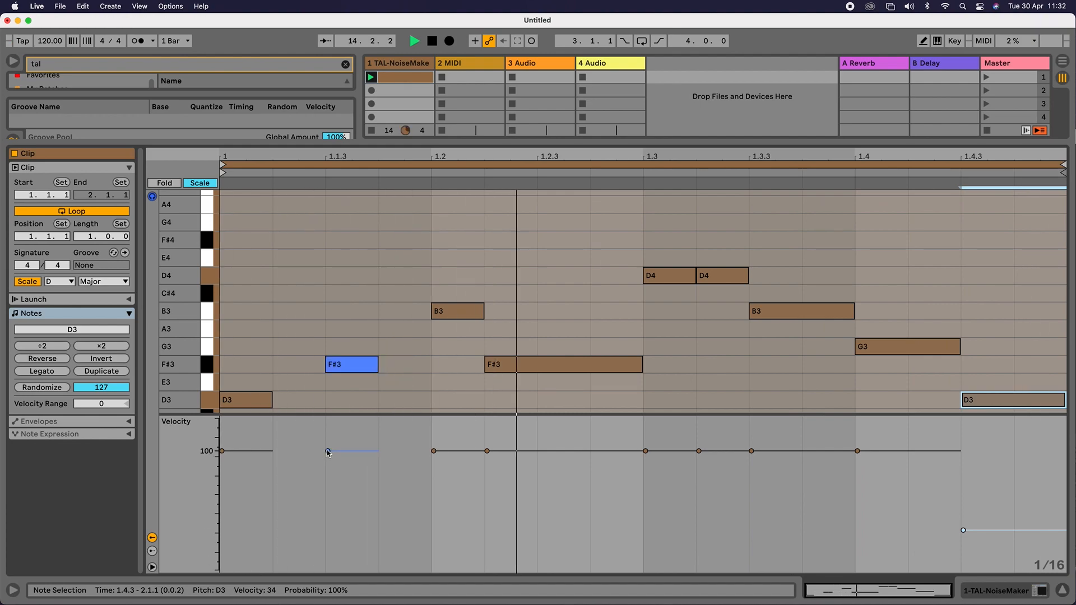
left_click_drag(328, 451, 328, 513)
mouse_move(222, 451)
left_mouse_down()
mouse_move(222, 553)
mouse_move(222, 541)
left_mouse_up()
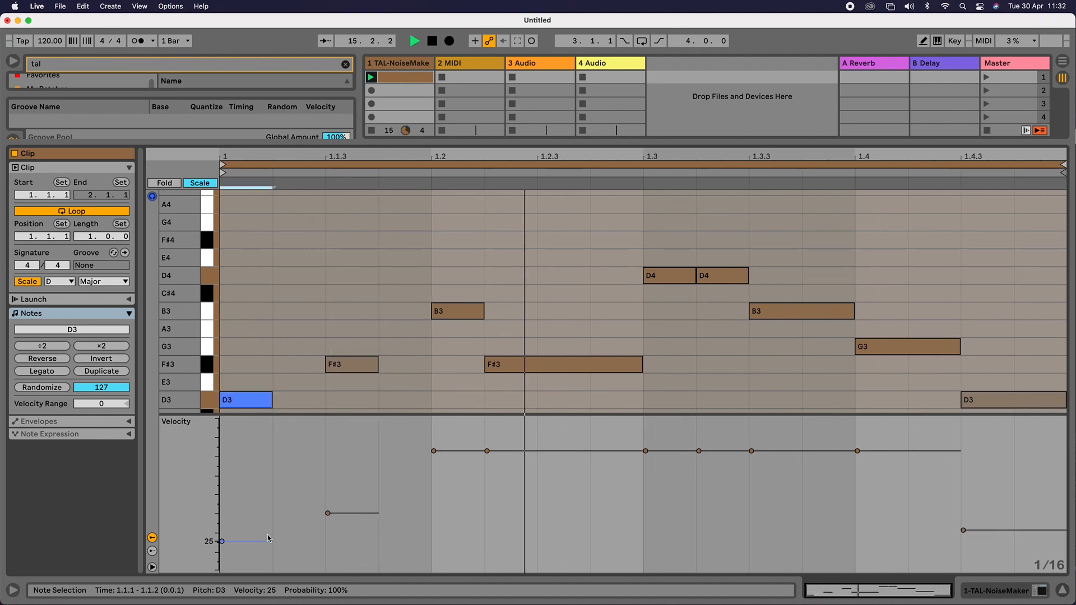
left_click_drag(487, 451, 487, 428)
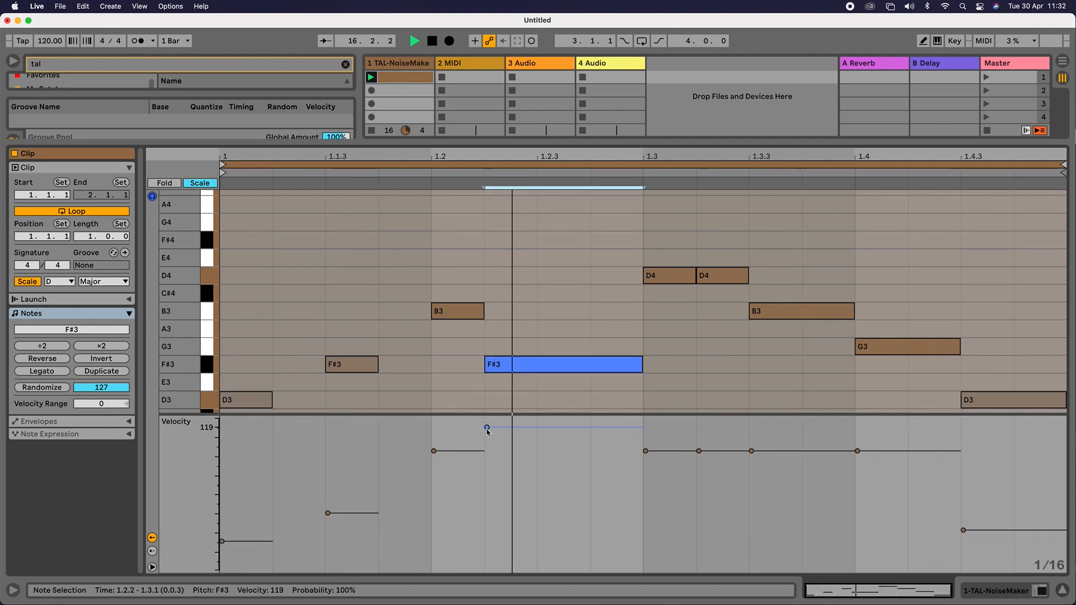
left_click_drag(699, 451, 751, 510)
left_click_drag(858, 451, 858, 529)
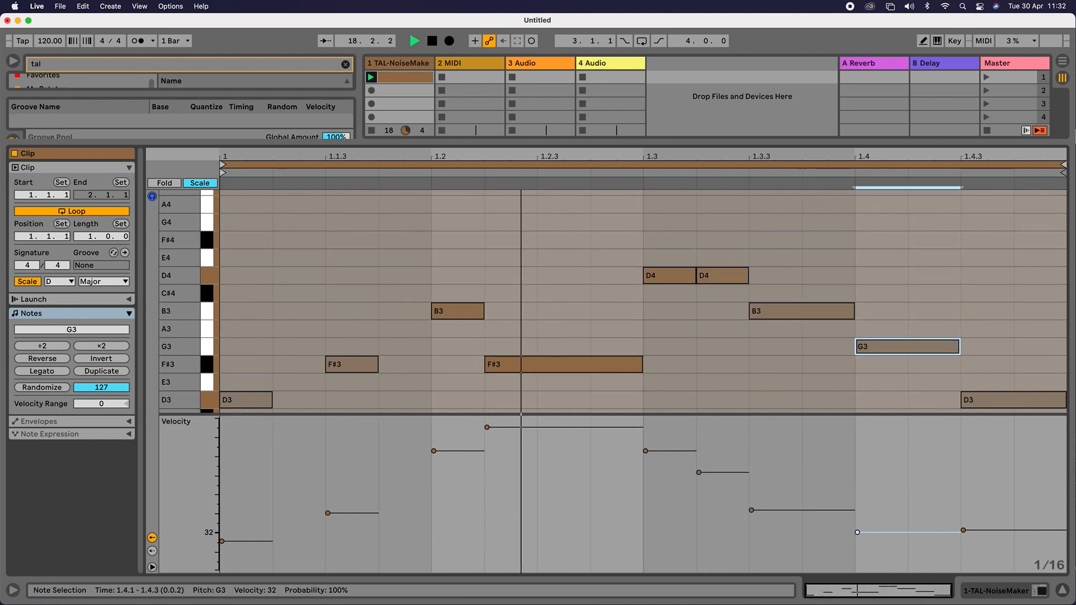
Lower the velocity of the last D3 note to 12 and stop playback.
left_click_drag(963, 530, 963, 556)
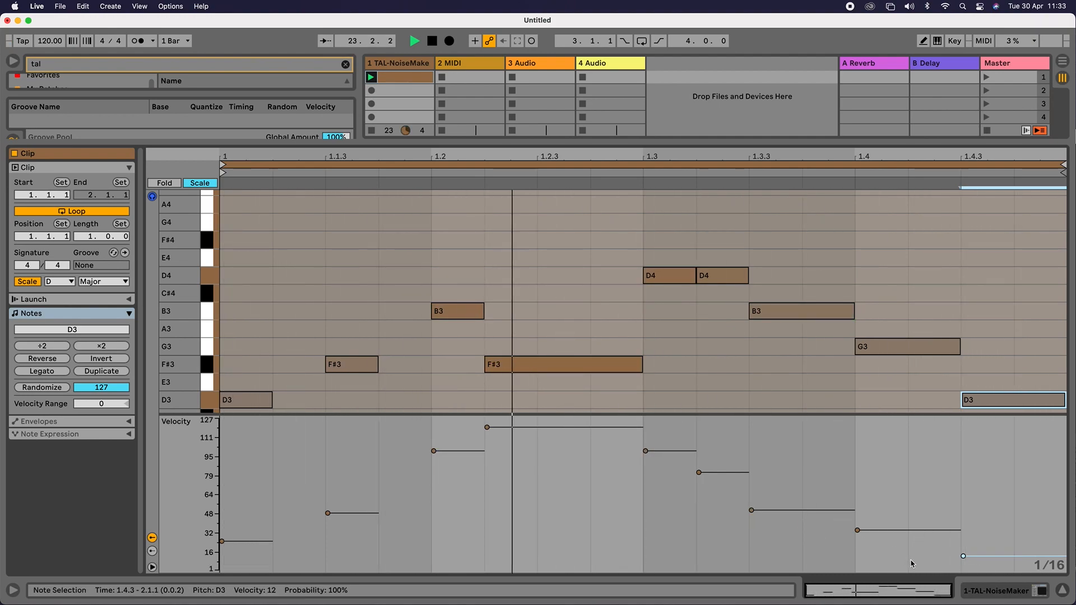
key("space")
Add a Compressor from the Dynamics audio effects after the TAL-NoiseMaker on the first track.
left_click_drag(494, 144, 478, 478)
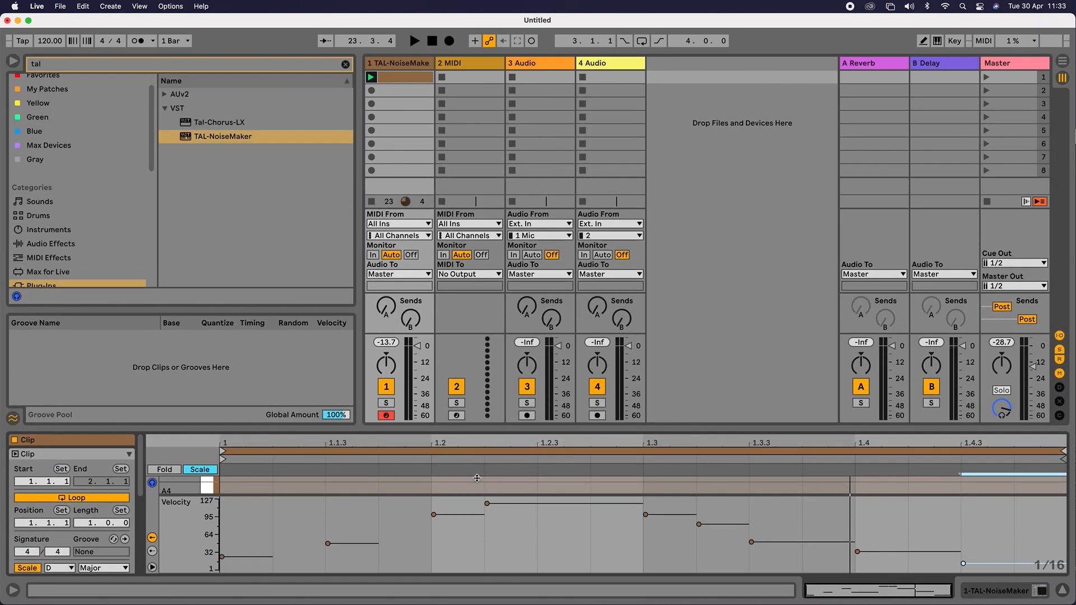
left_click(387, 64)
left_click(345, 65)
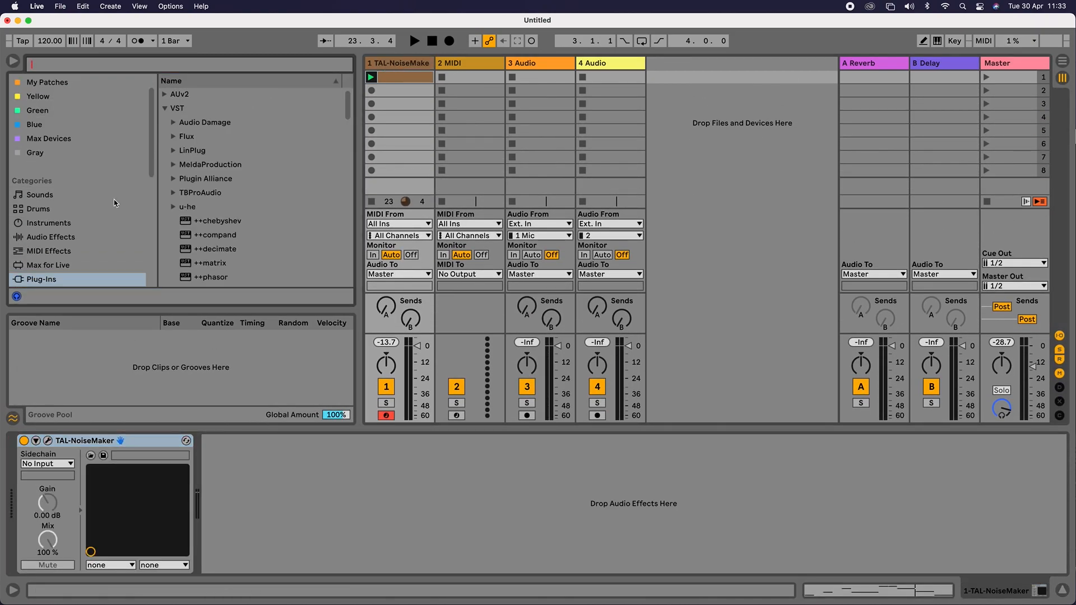
left_click(50, 239)
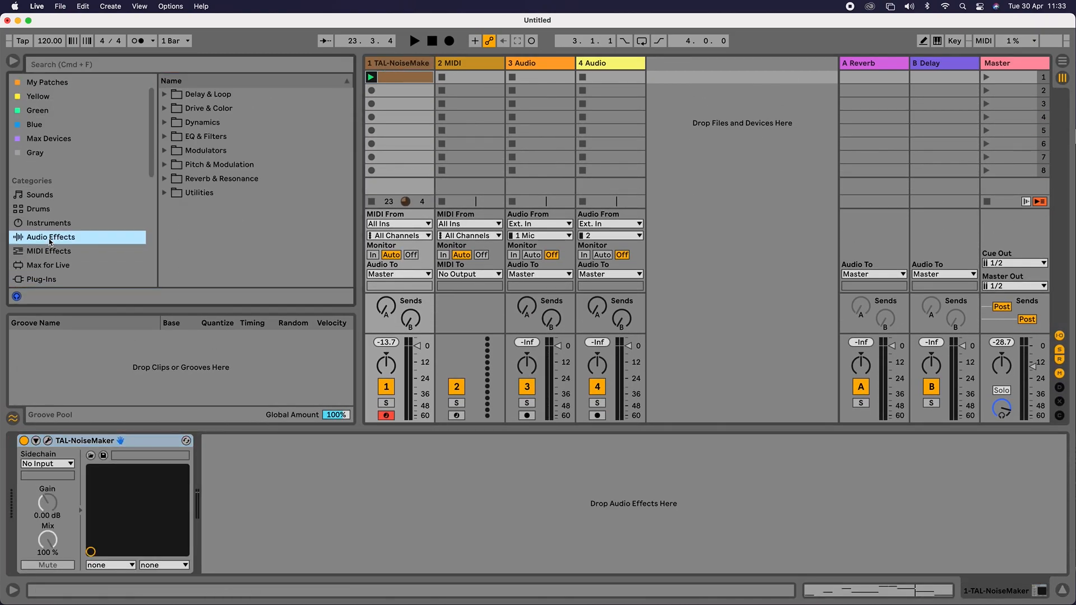
left_click(165, 123)
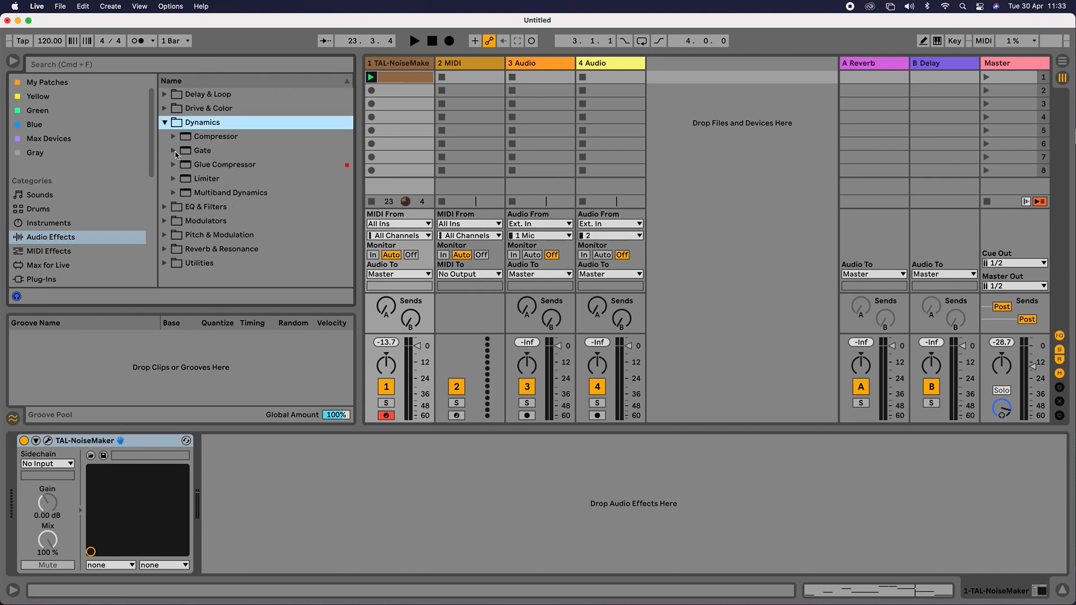
double_click(250, 140)
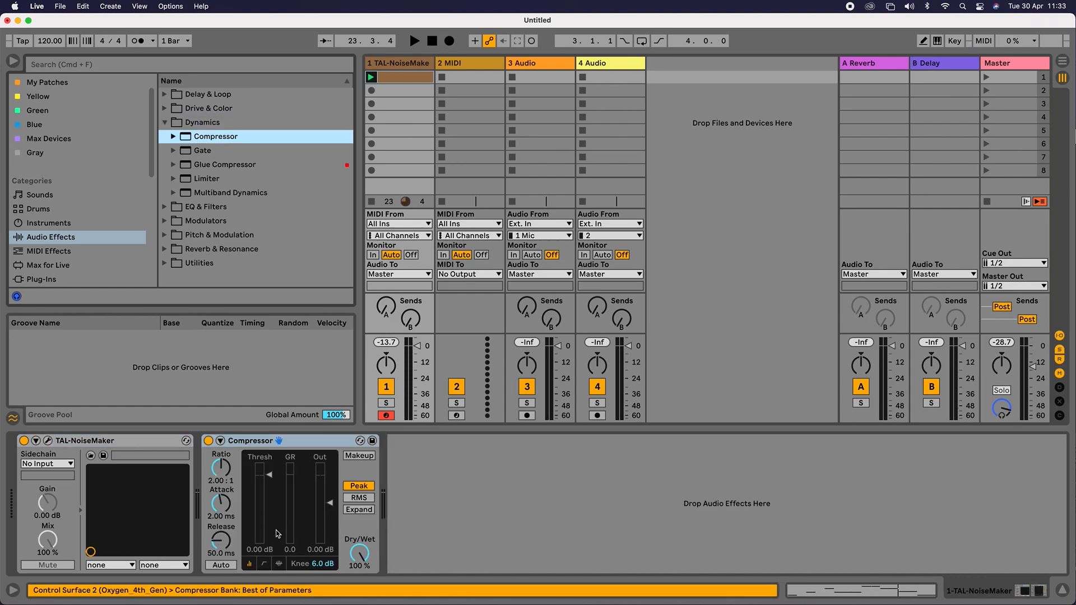
Play the clip and swap the Compressor for the Glue Compressor preset "Bass - Low Extender".
key("space")
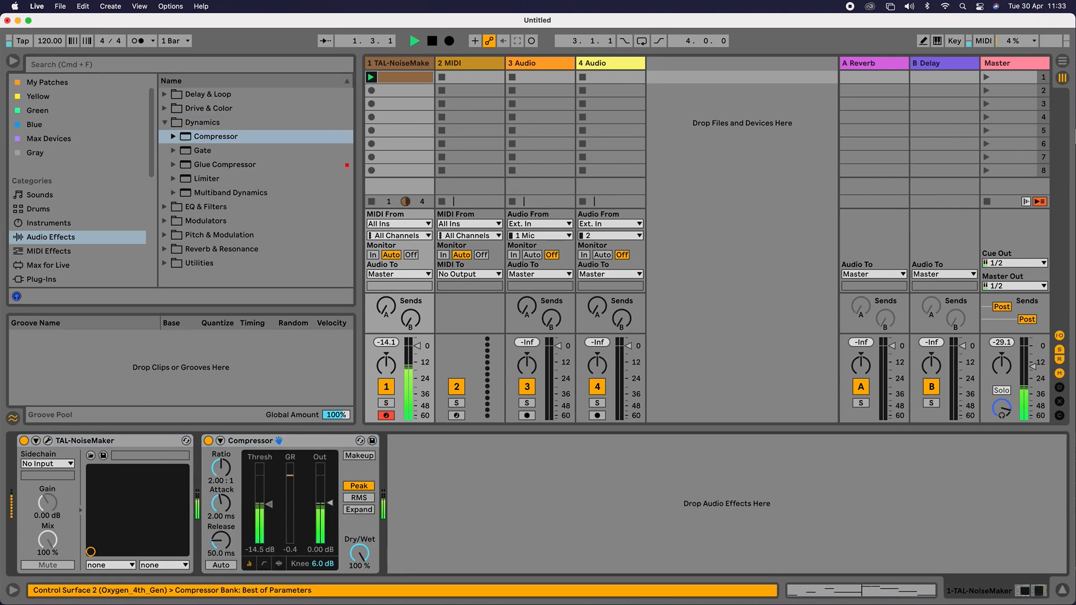
left_click(360, 442)
scroll(224, 241, "down", 1)
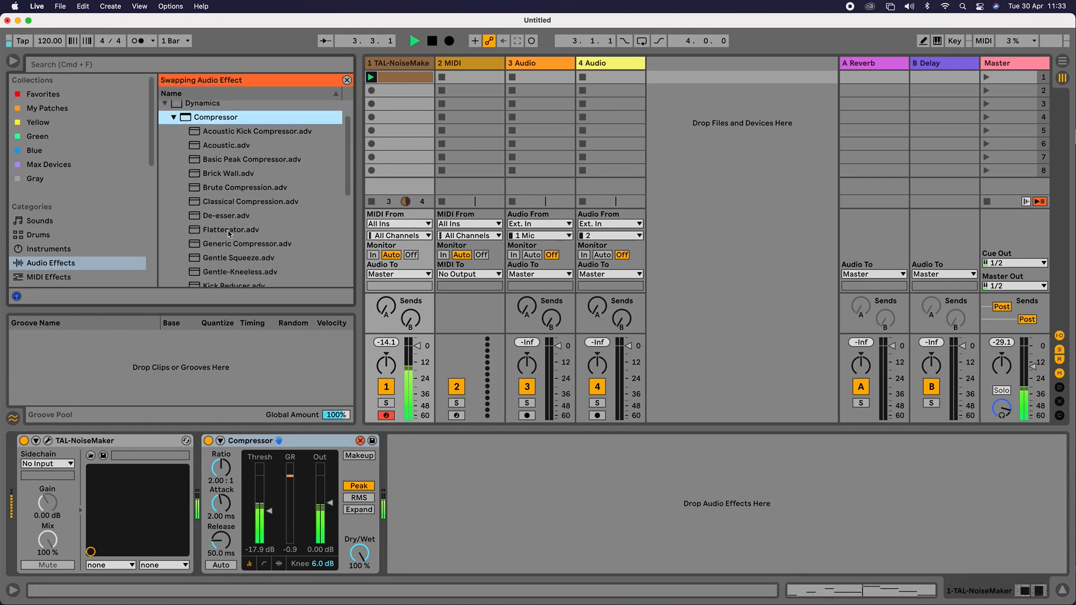
scroll(235, 234, "down", 5)
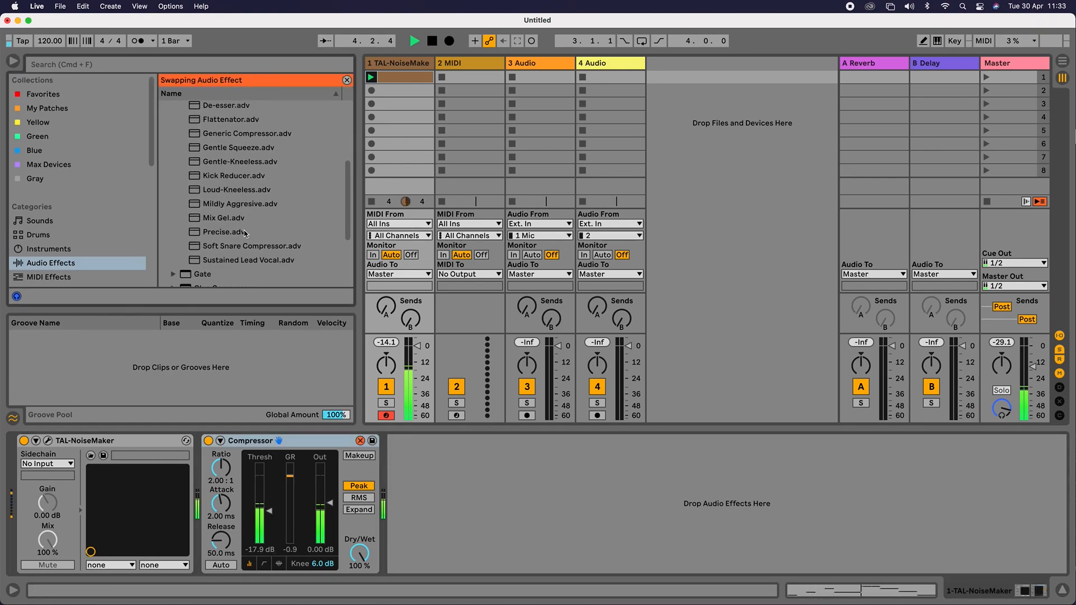
scroll(242, 258, "up", 1)
scroll(228, 191, "up", 5)
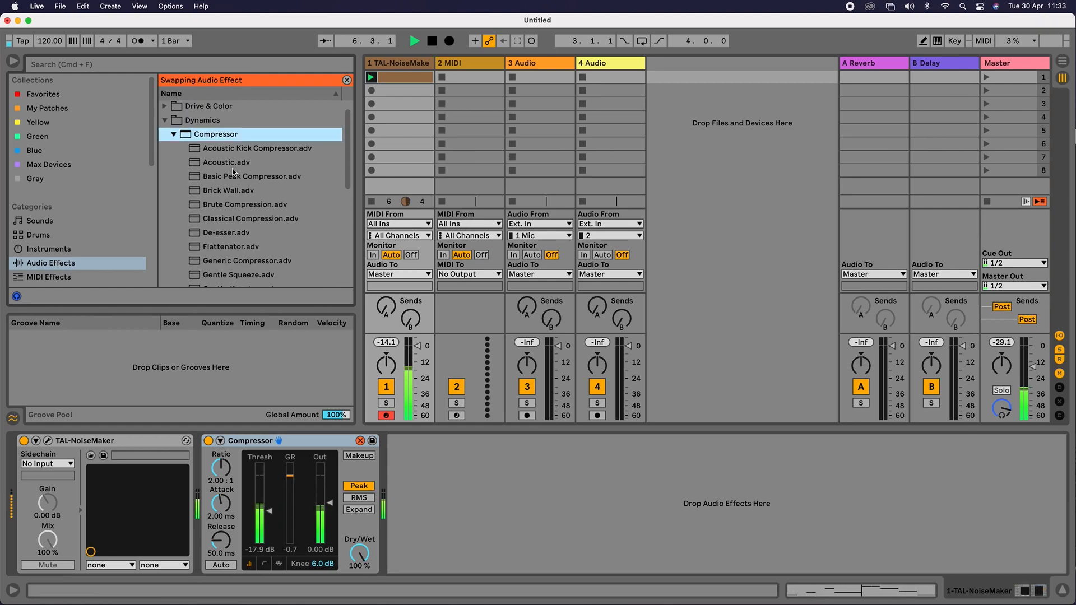
left_click(174, 148)
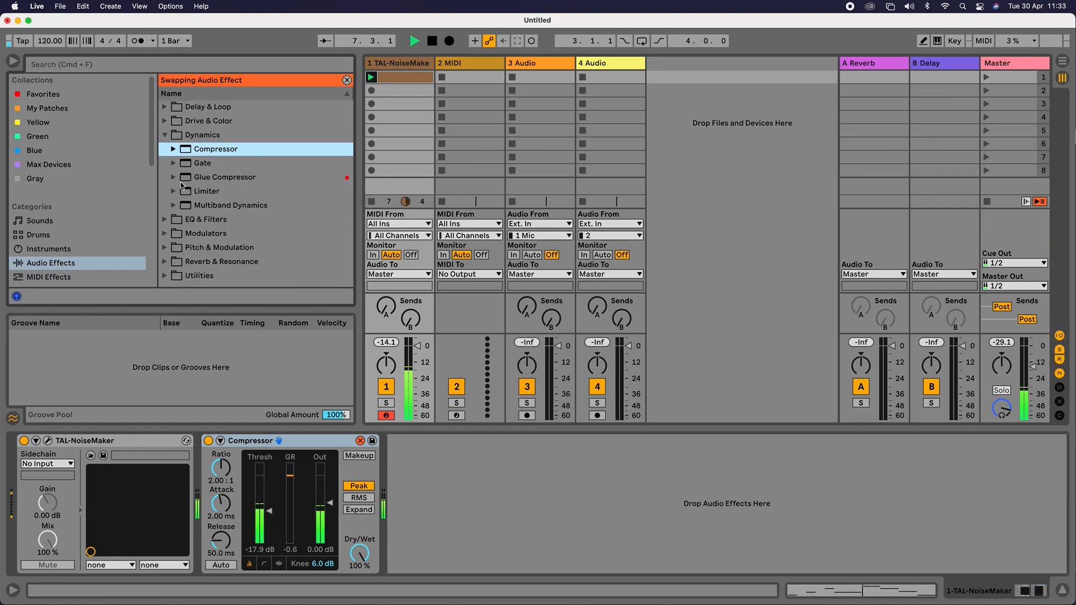
left_click(174, 178)
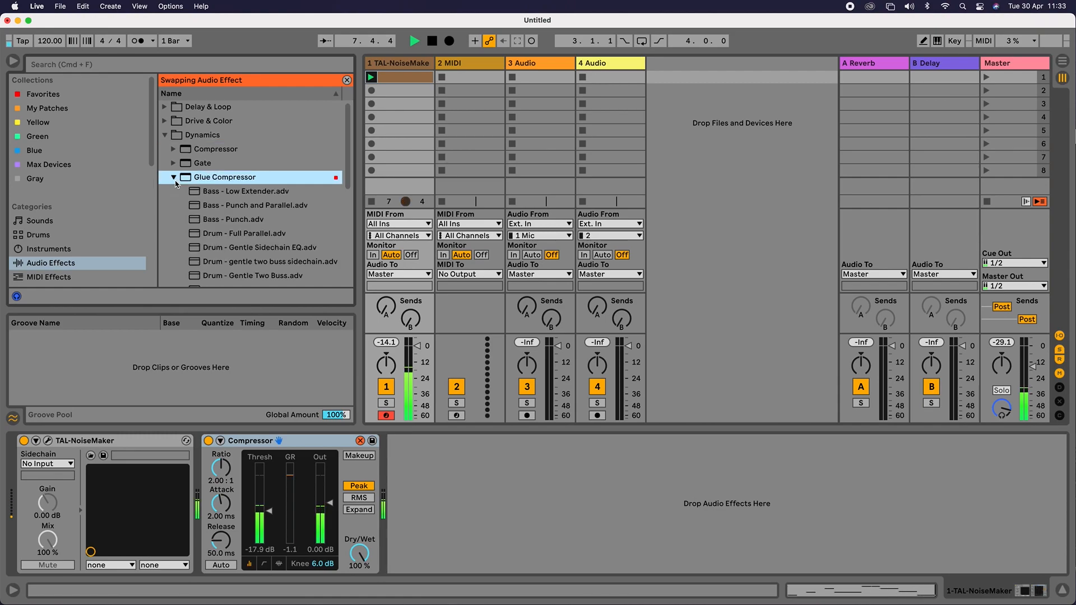
double_click(254, 193)
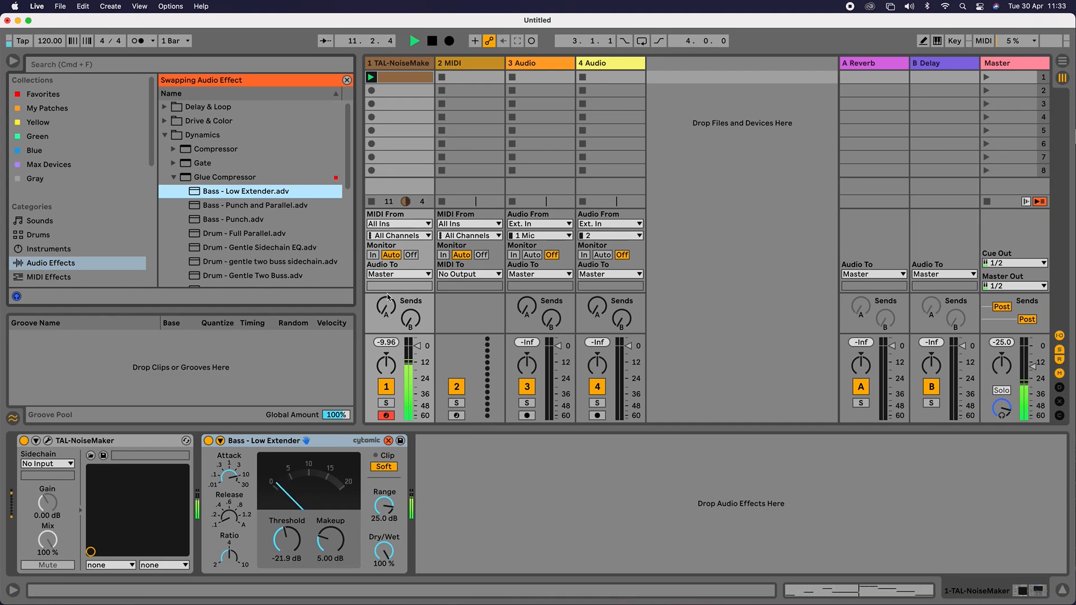
left_click(347, 80)
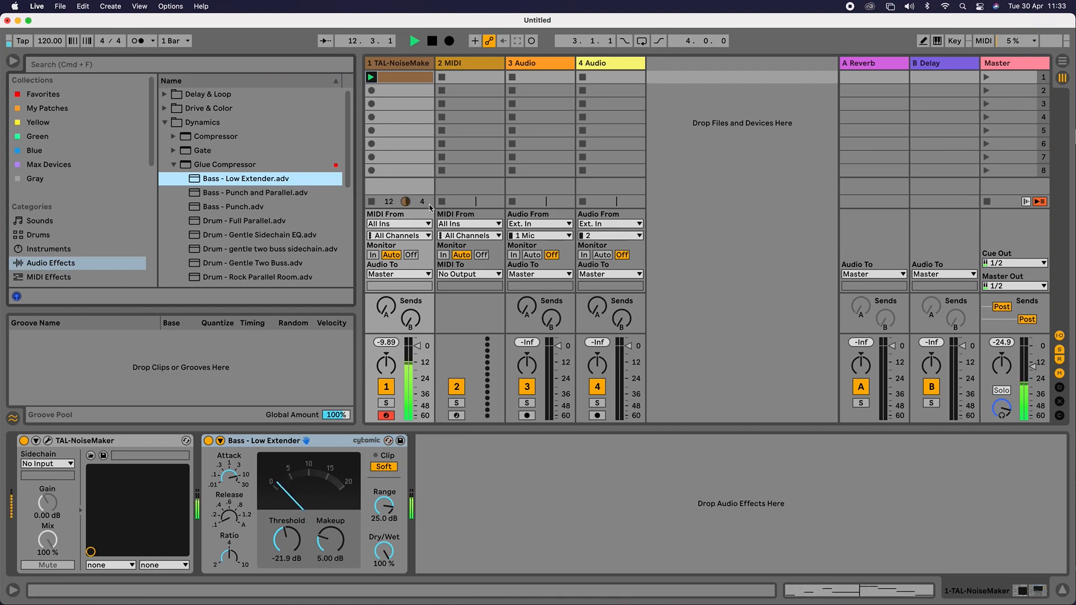
Turn the first track's reverb send up fully and set the Reverb's input filter to 5.07 kHz and 5.36, with a 1.22 s decay.
left_click_drag(386, 306, 386, 283)
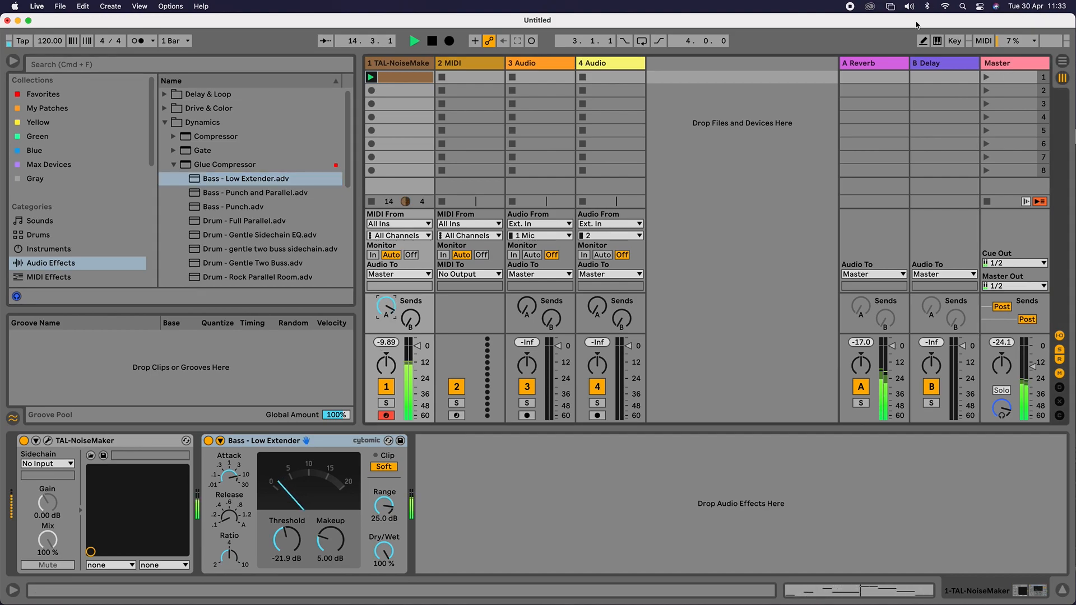
left_click(893, 67)
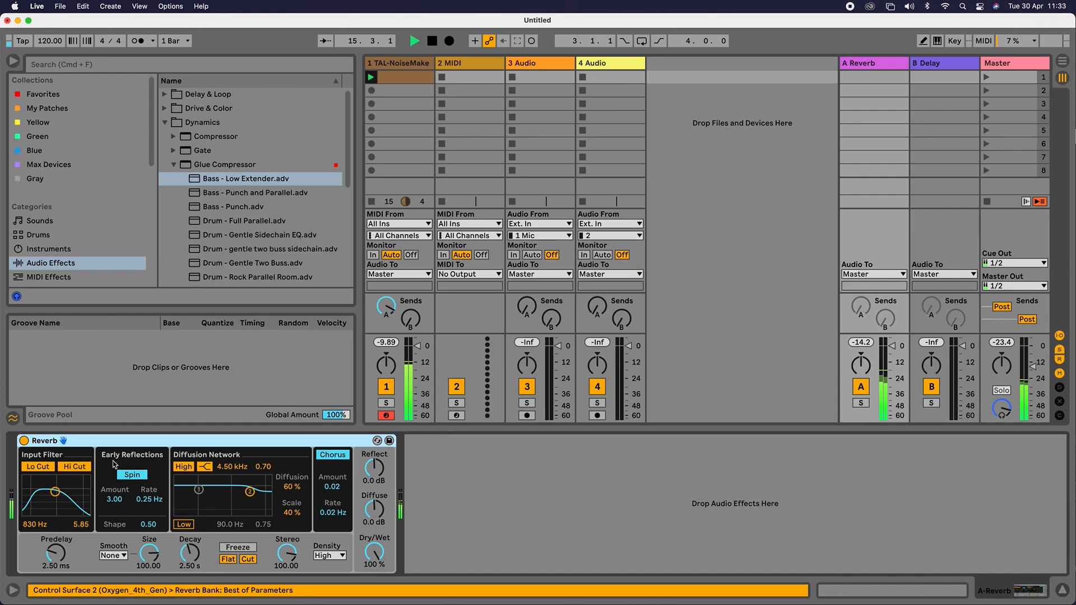
left_click_drag(55, 492, 82, 495)
left_click(395, 307)
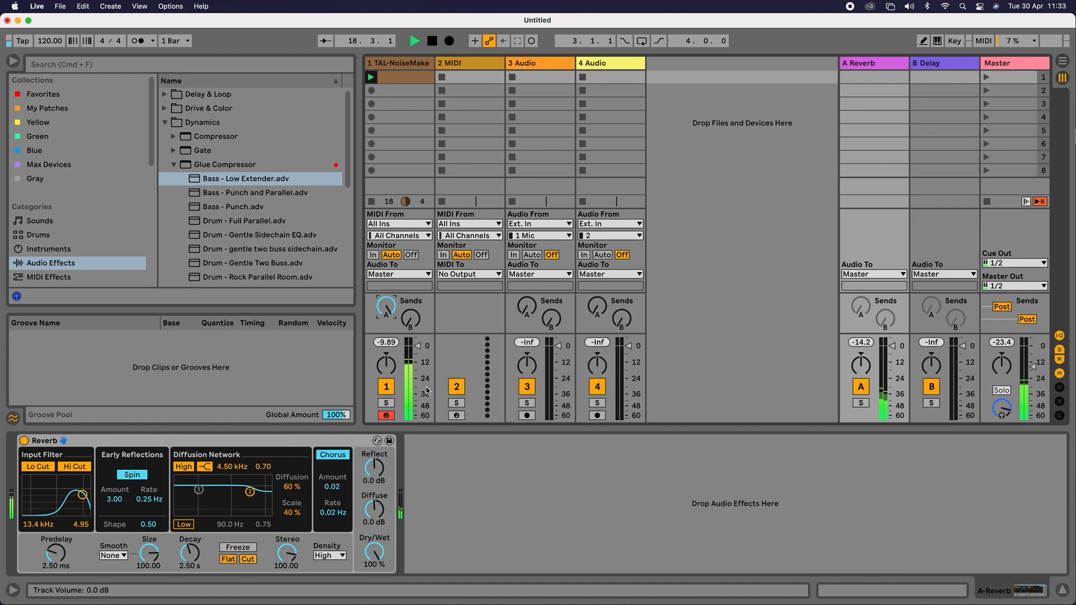
left_click_drag(83, 496, 73, 493)
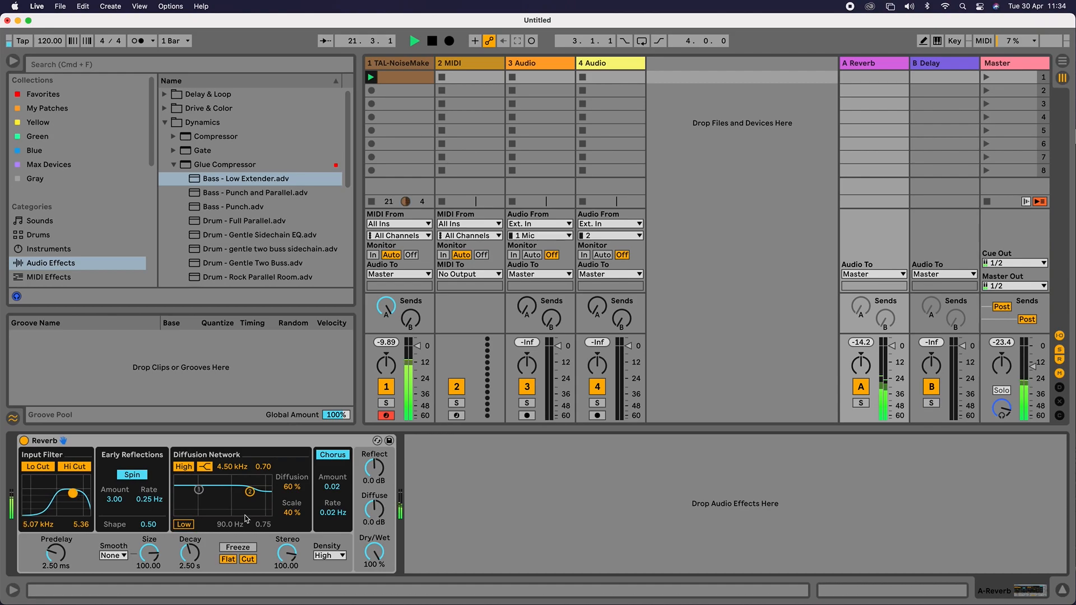
left_click_drag(188, 555, 188, 572)
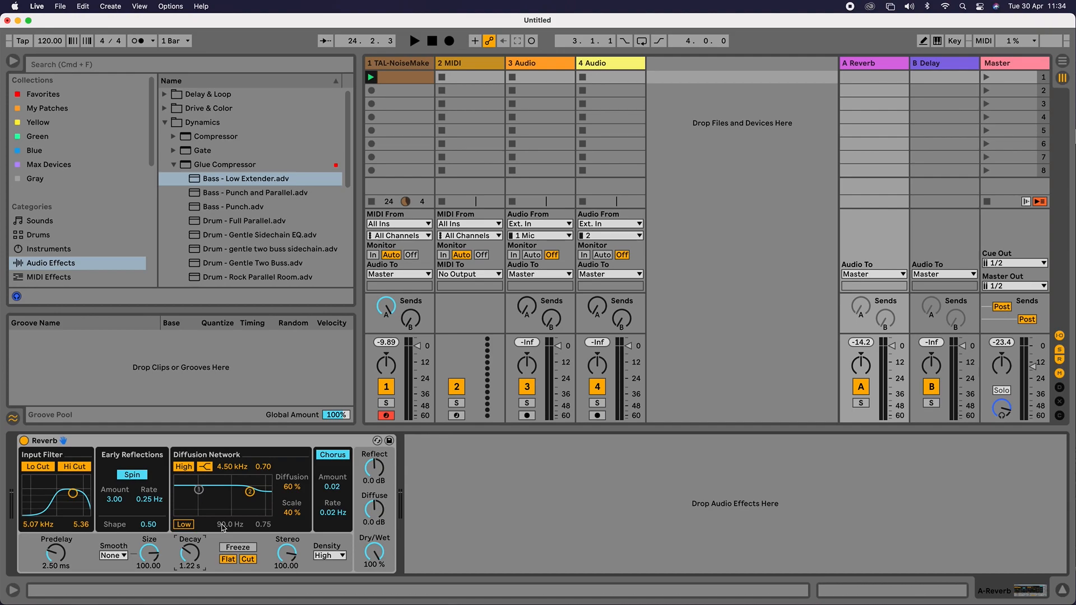
Rename the first track as Bass.
left_click(448, 64)
left_click(409, 67)
key("cmd+r")
type("Bass")
key("Return")
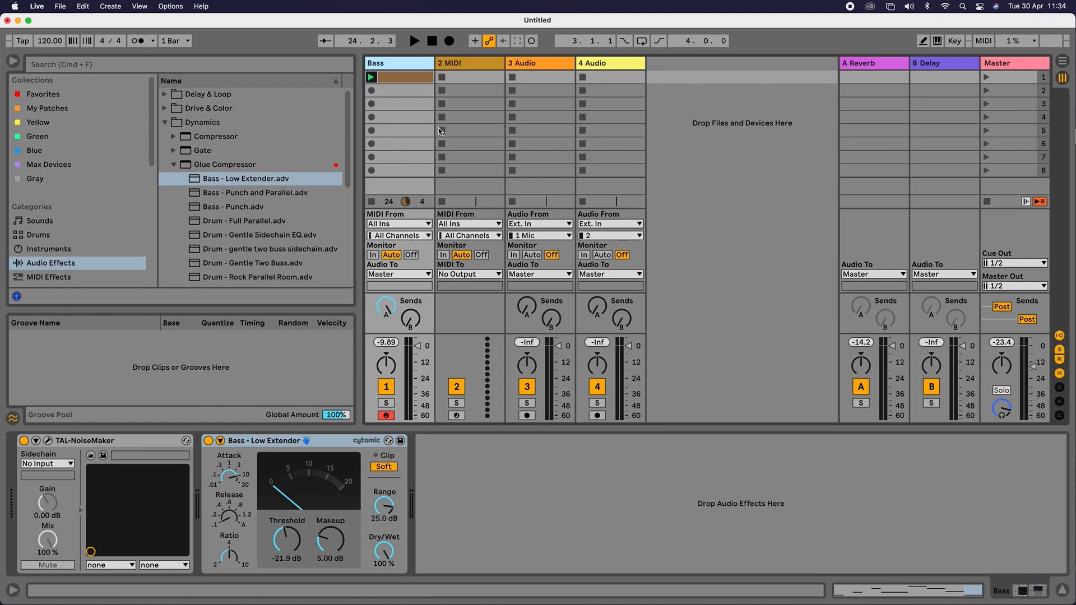
Search the plug-ins for "tal" and load the VST TAL-NoiseMaker onto the second MIDI track.
left_click(176, 165)
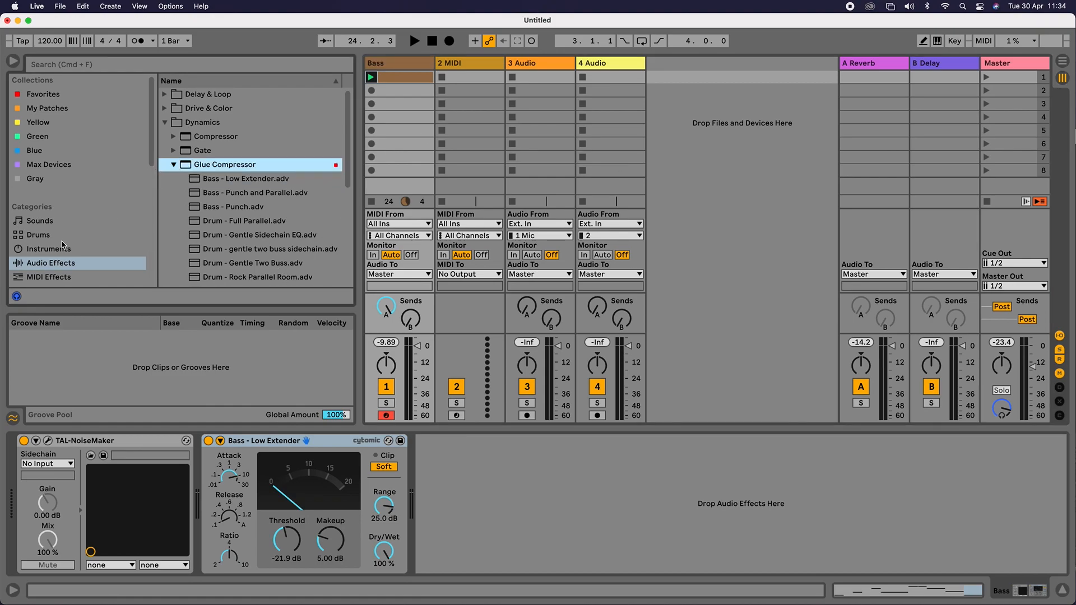
left_click(72, 62)
type("tal")
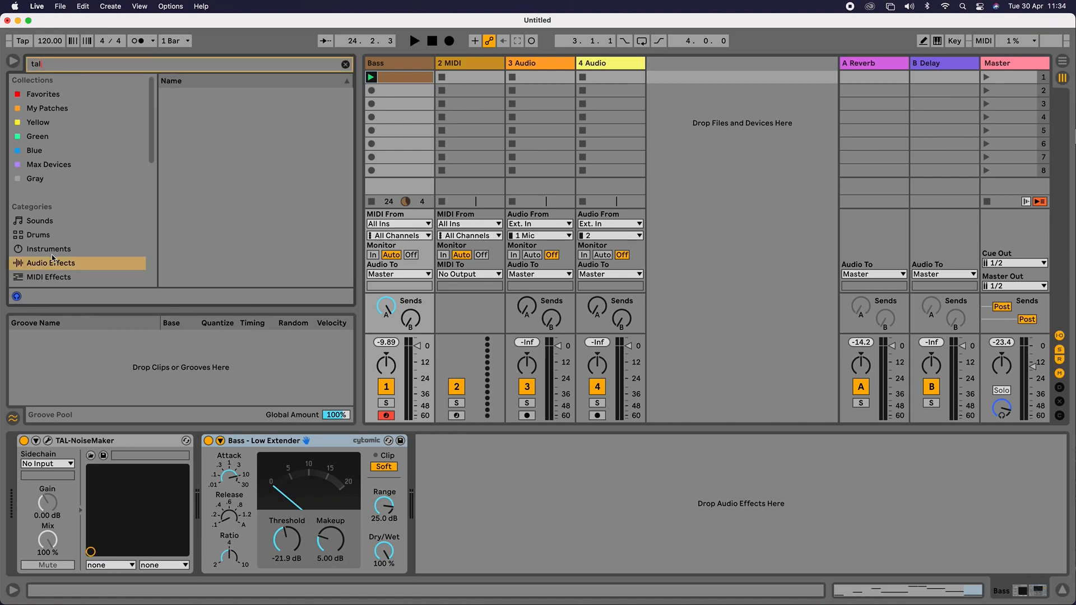
scroll(53, 258, "down", 2)
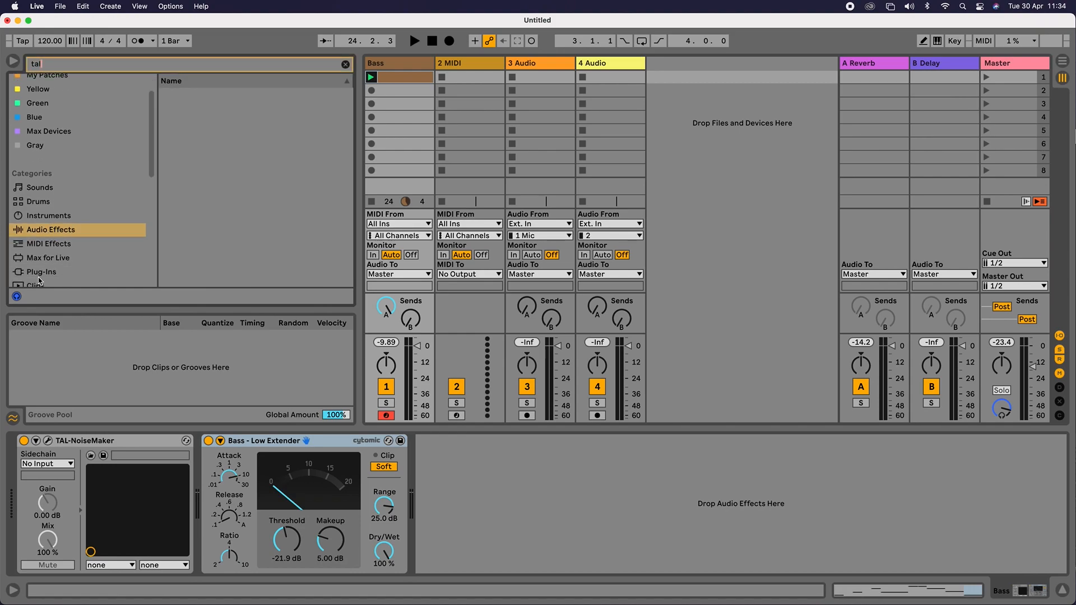
left_click(41, 272)
left_click_drag(219, 140, 474, 84)
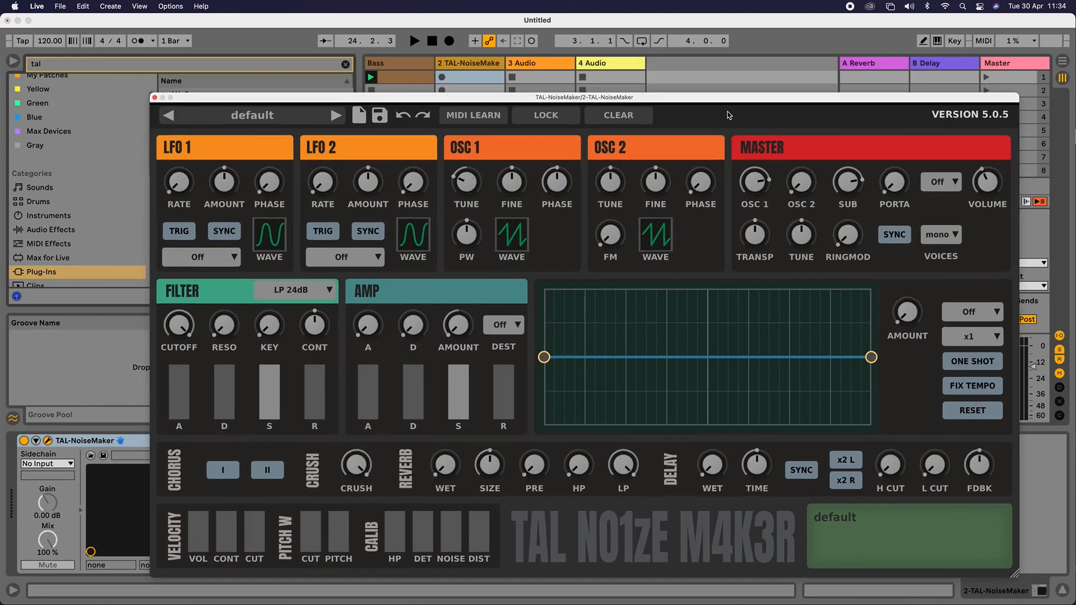
Move the second TAL-NoiseMaker's window aside to uncover the browser, the tracks and the device chain.
left_click_drag(729, 99, 1075, 56)
left_click(47, 442)
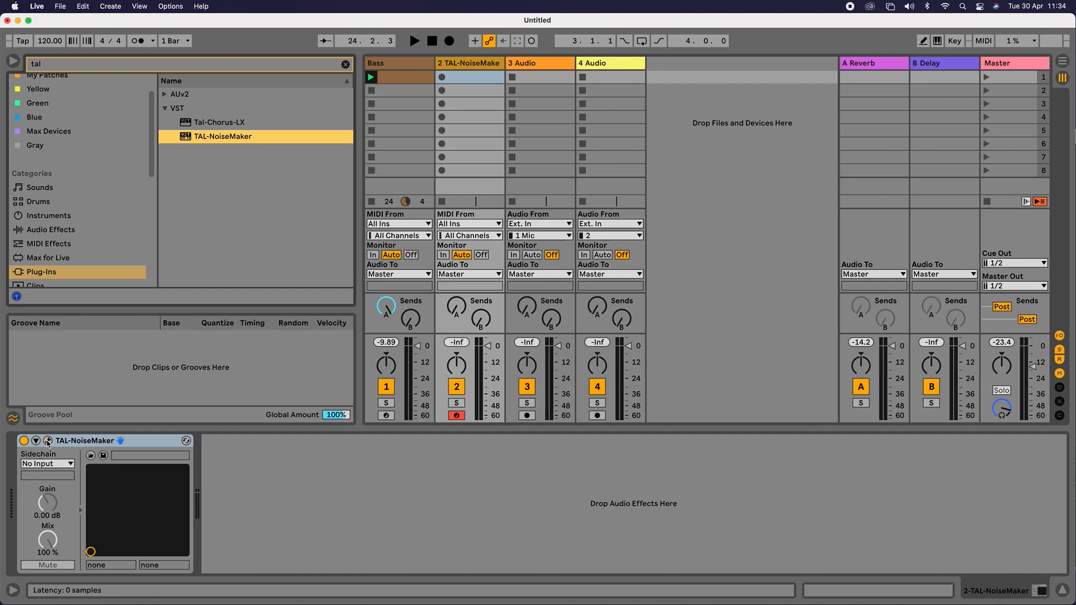
left_click(48, 441)
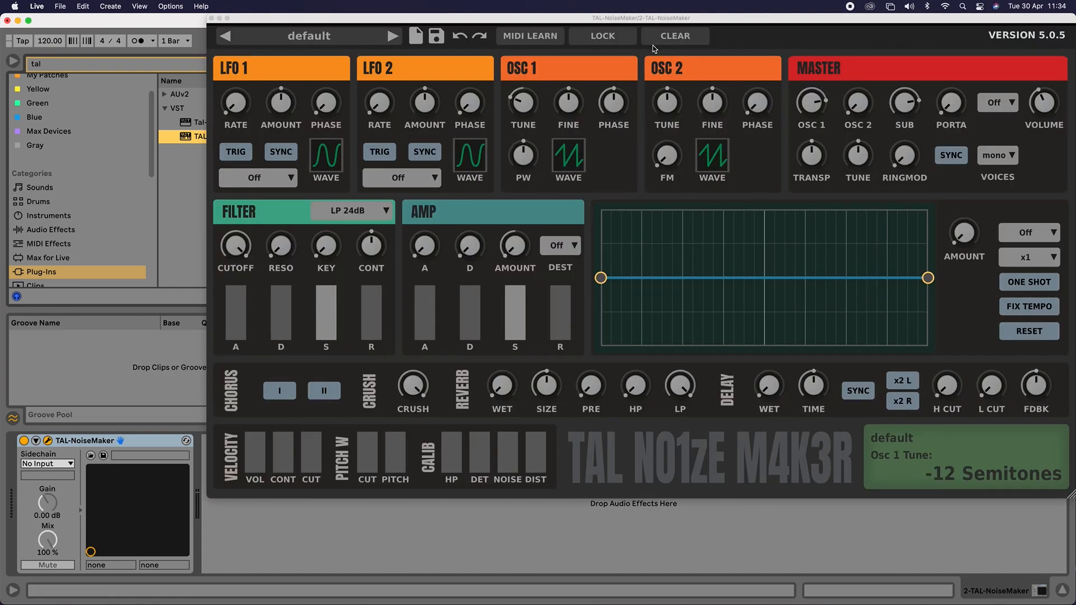
left_click_drag(660, 19, 527, 51)
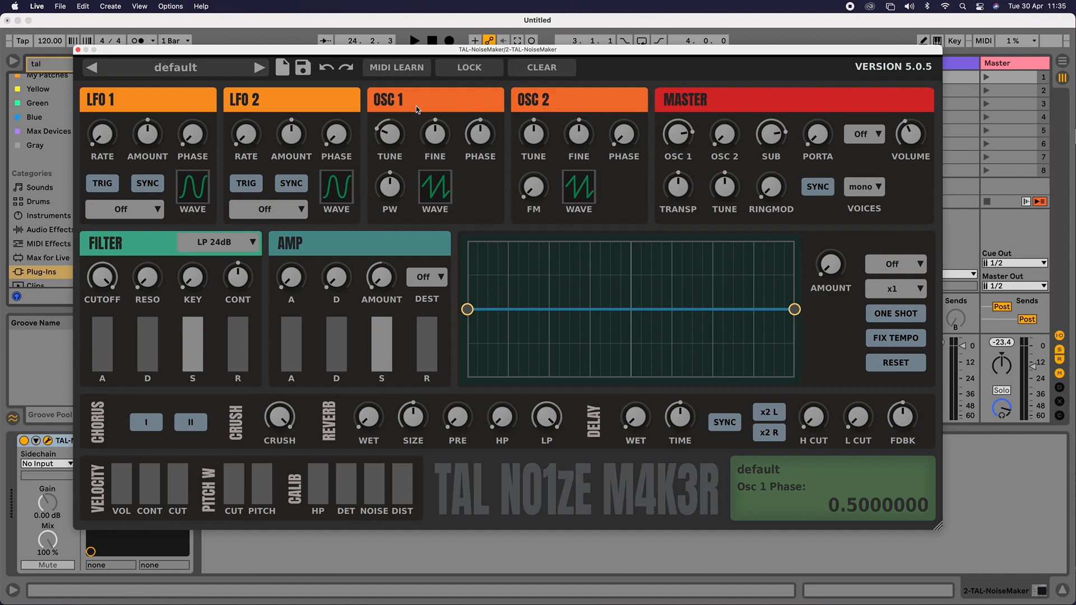
left_click_drag(466, 50, 564, 59)
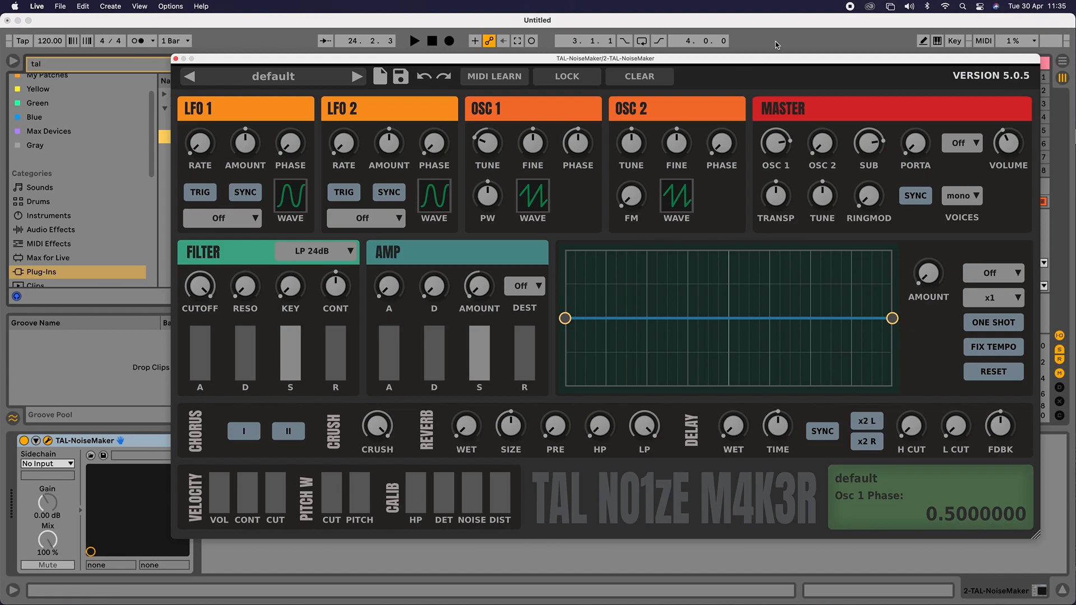
left_click_drag(210, 68, 714, 130)
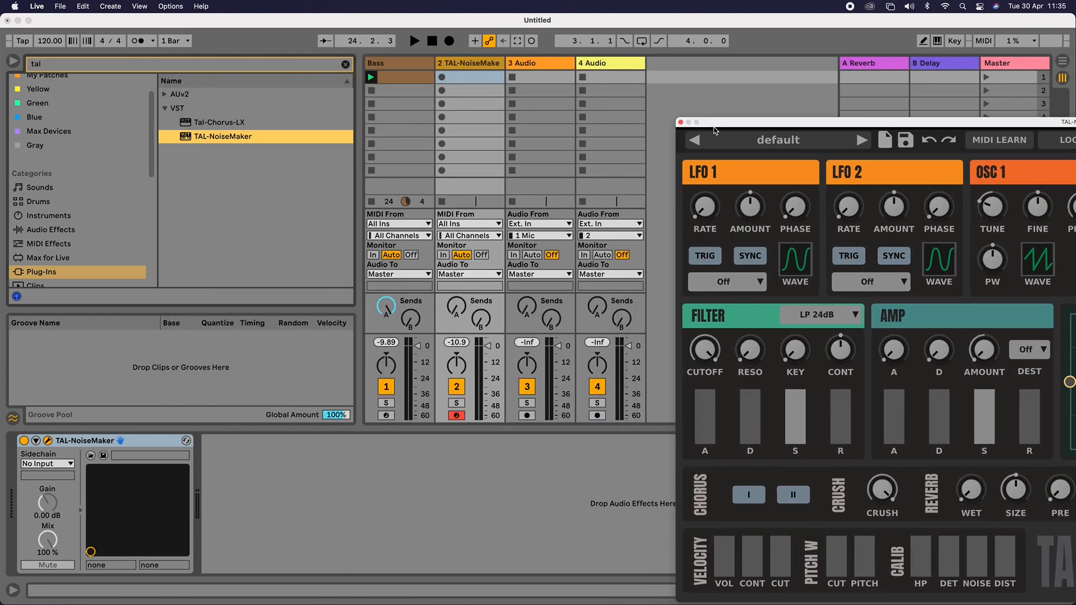
Insert the Chord MIDI effect before the TAL-NoiseMaker on the second track.
left_click(469, 61)
left_click(345, 64)
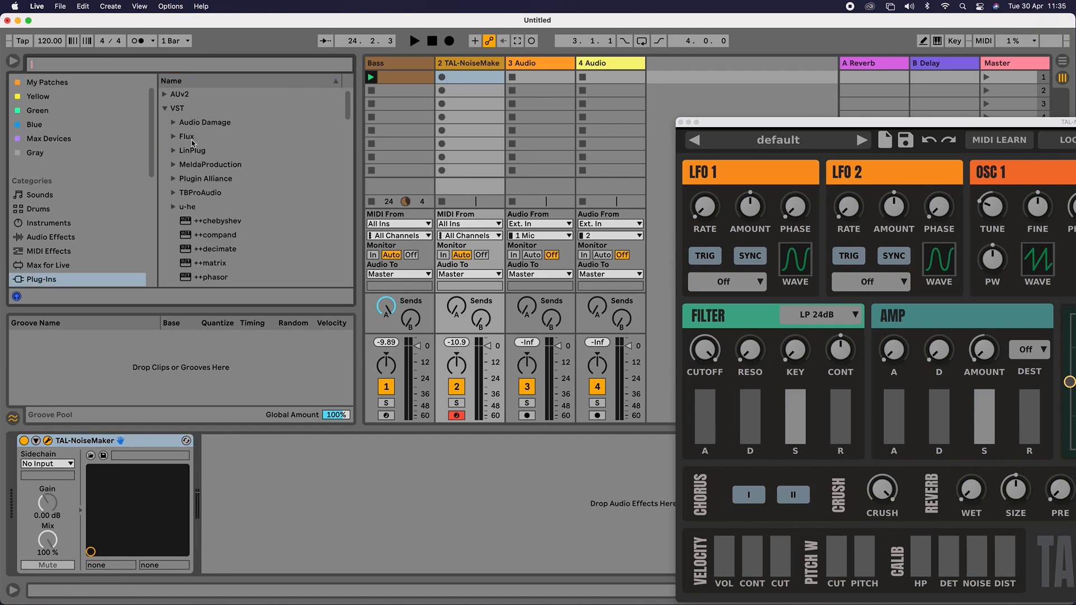
left_click(60, 255)
left_click_drag(197, 123, 15, 477)
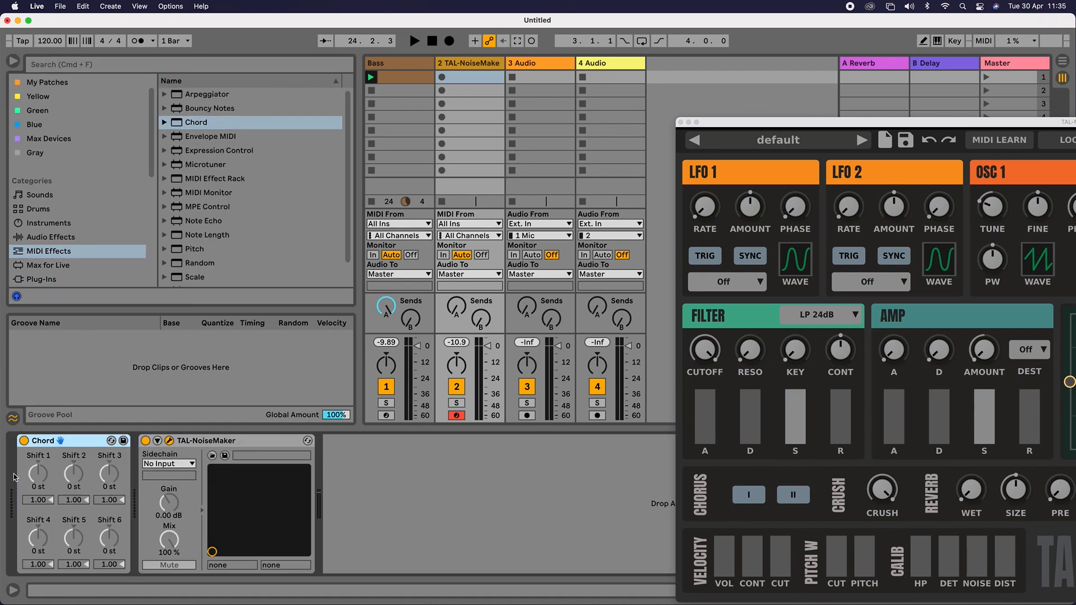
Load the preset "Major 7 Chord" into the Chord effect.
left_click(112, 441)
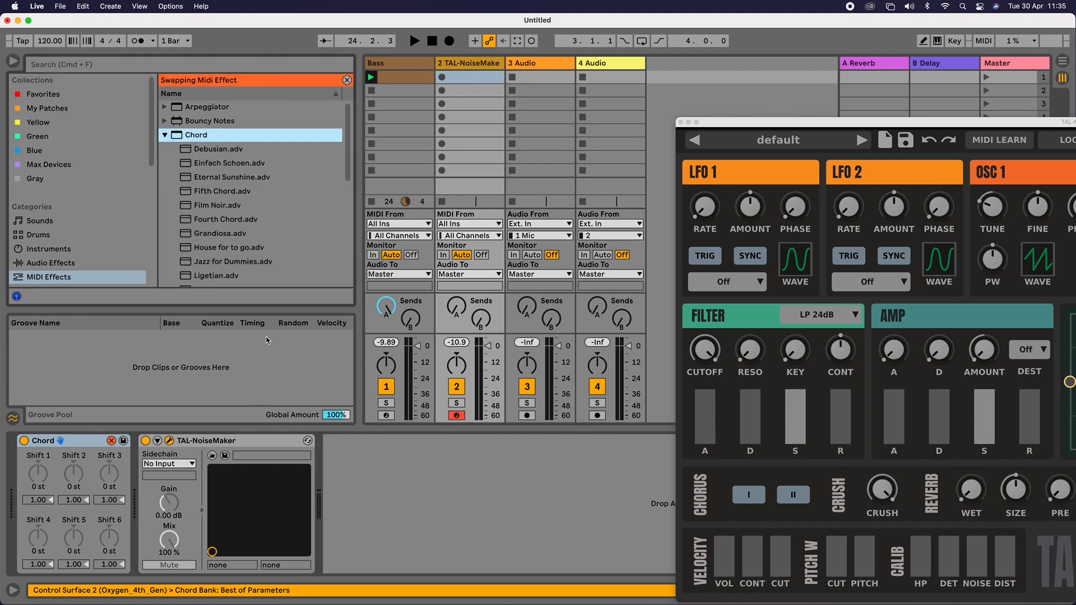
scroll(237, 229, "down", 1)
scroll(237, 230, "down", 5)
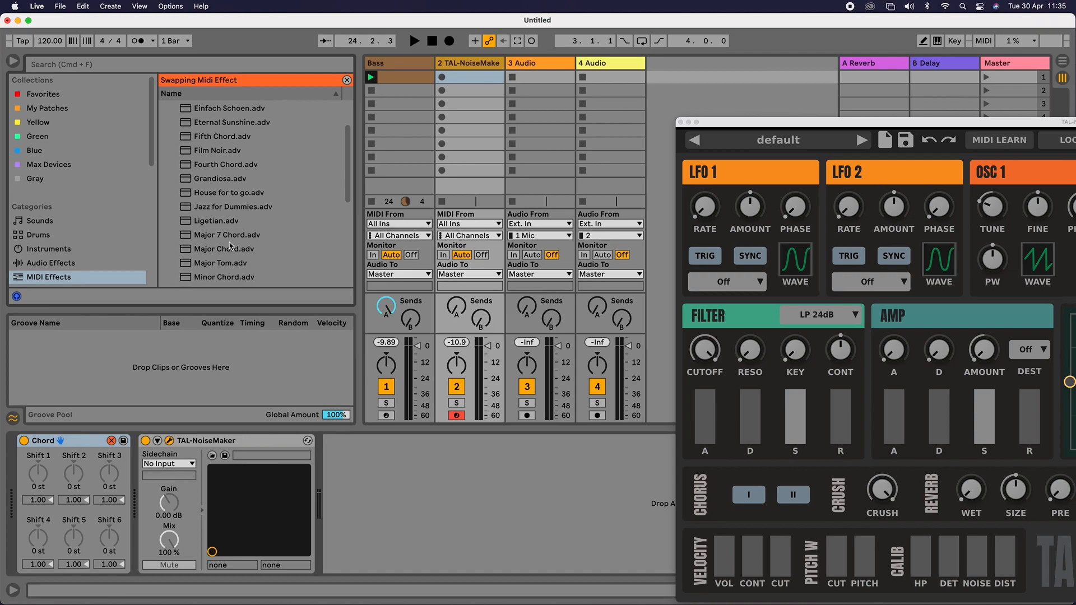
scroll(226, 235, "down", 1)
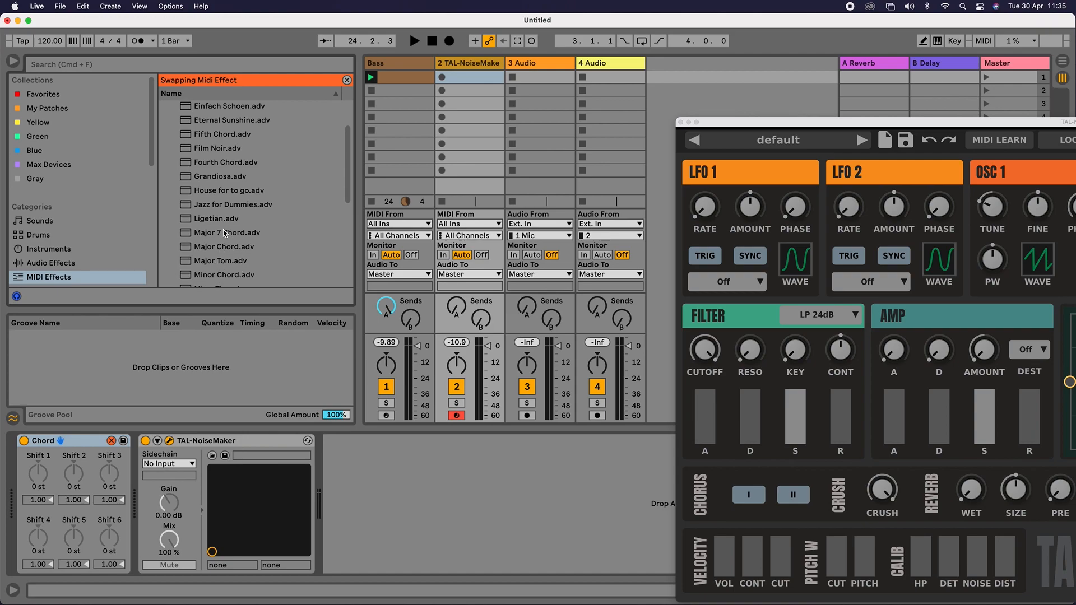
double_click(224, 233)
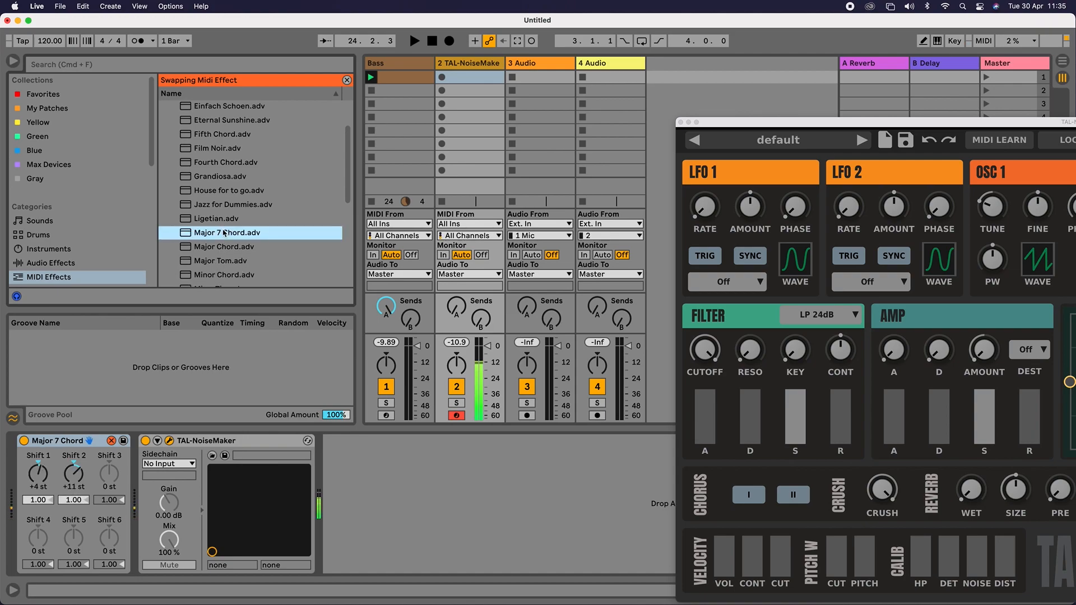
Move the TAL-NoiseMaker window back over the session so that all of its controls are in view.
left_click(755, 128)
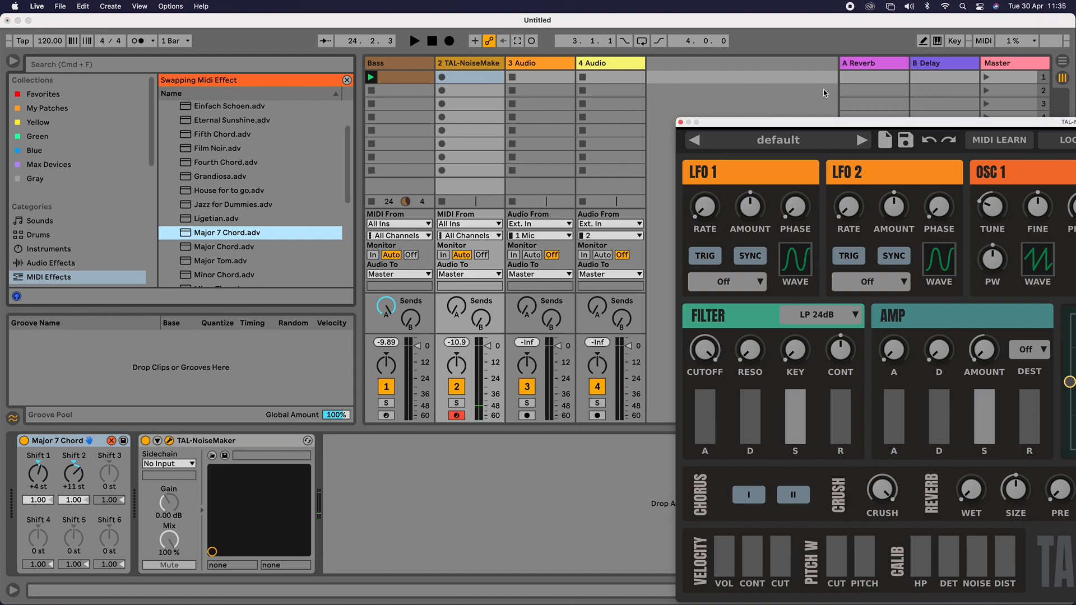
double_click(859, 125)
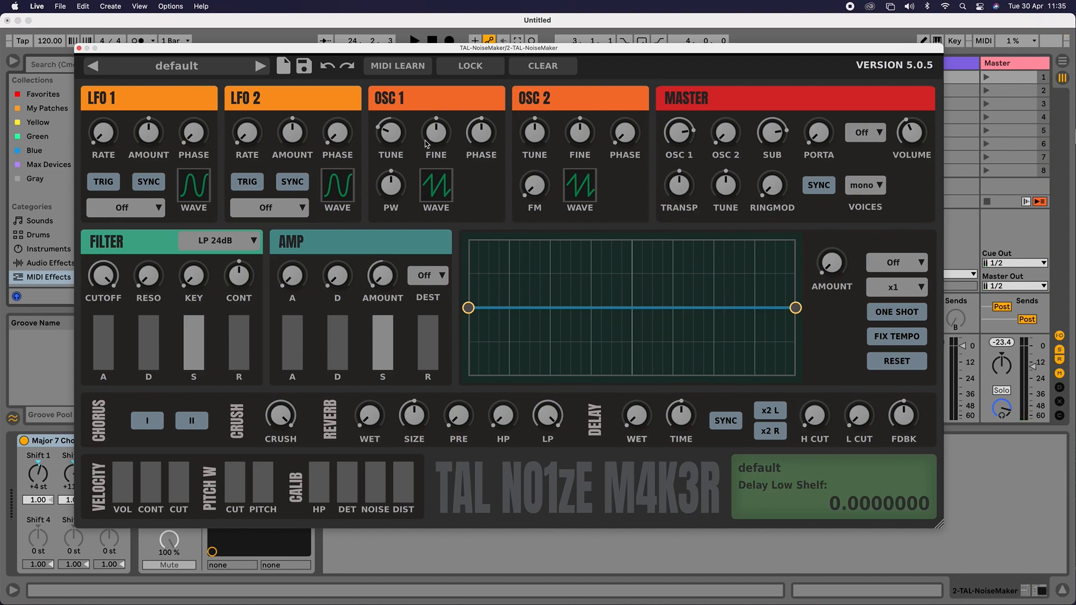
Try the factory pad preset "PD Bellomatism FN" in TAL-NoiseMaker and return to the "default" preset.
left_click(203, 68)
mouse_move(168, 119)
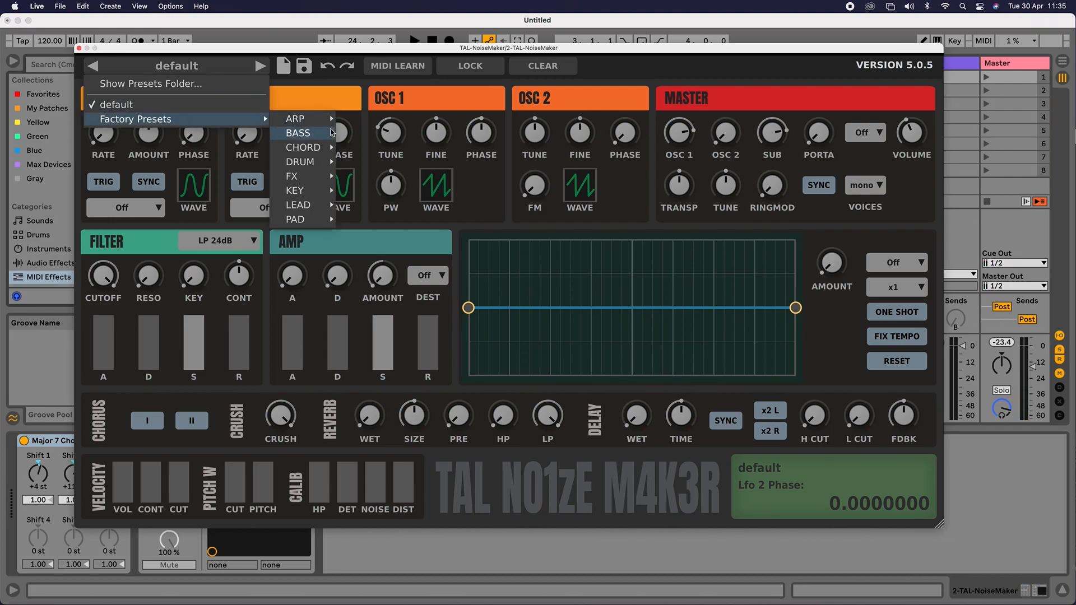
mouse_move(297, 219)
left_click(401, 232)
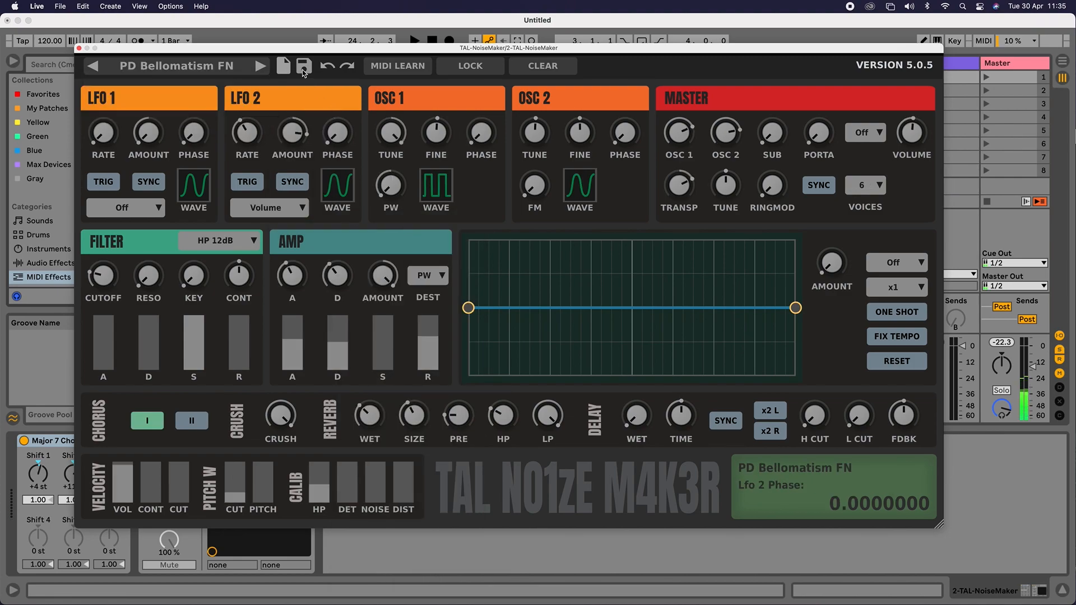
left_click(158, 71)
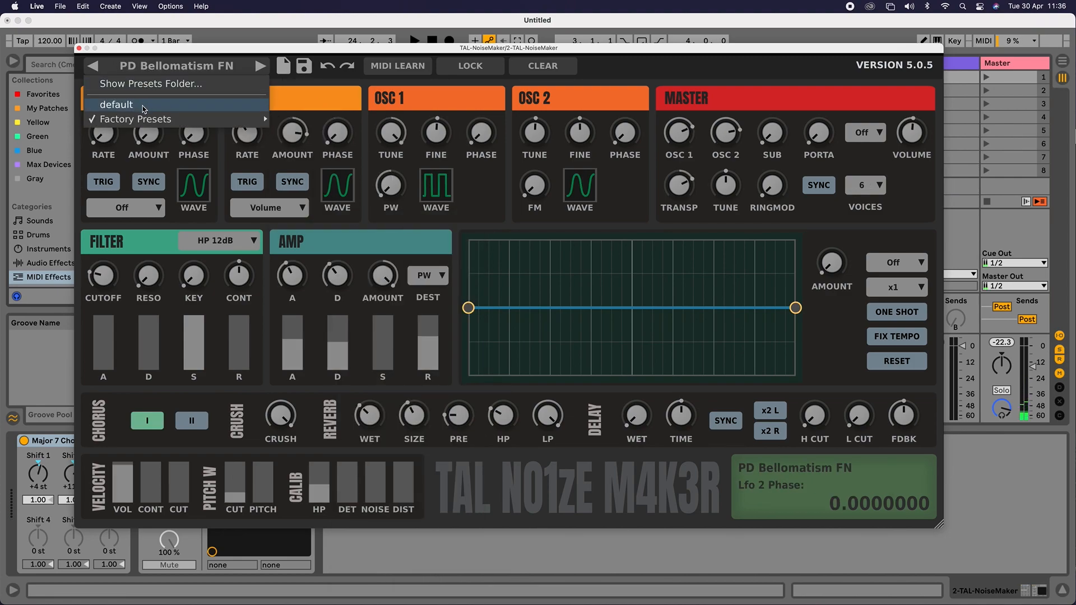
left_click(163, 100)
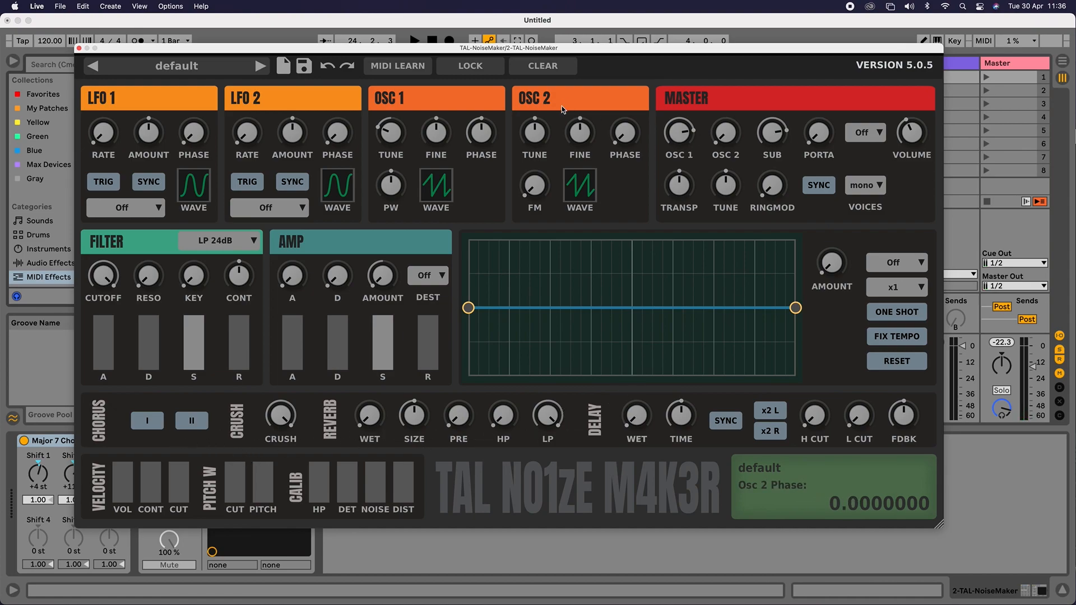
Set the synth's voices to 6 and lower the master volume to about 0.23.
left_click(872, 191)
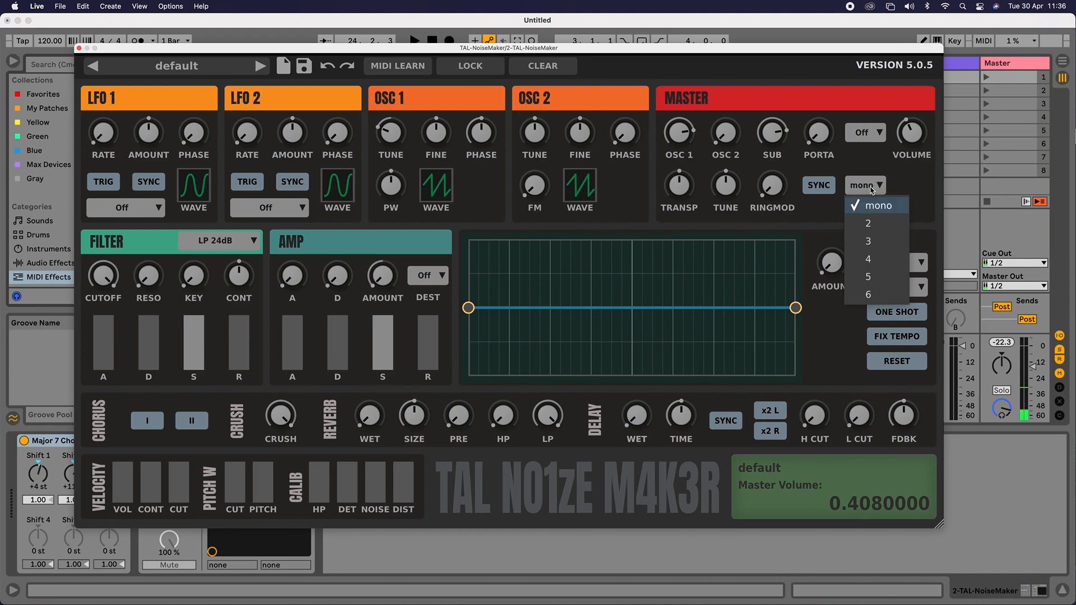
left_click(886, 296)
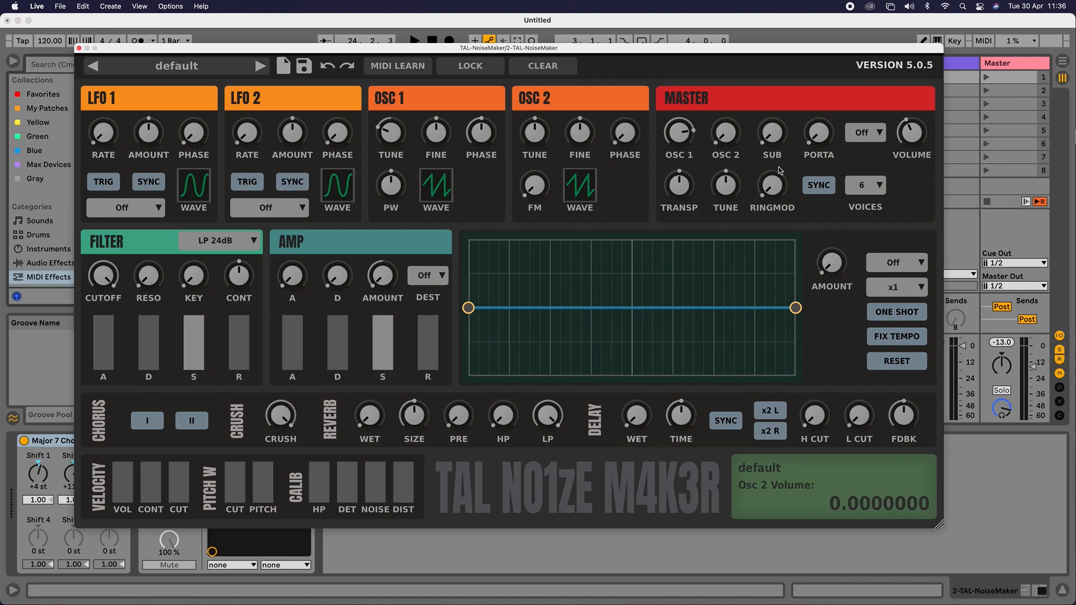
left_click_drag(908, 143, 909, 187)
left_click_drag(911, 135, 911, 127)
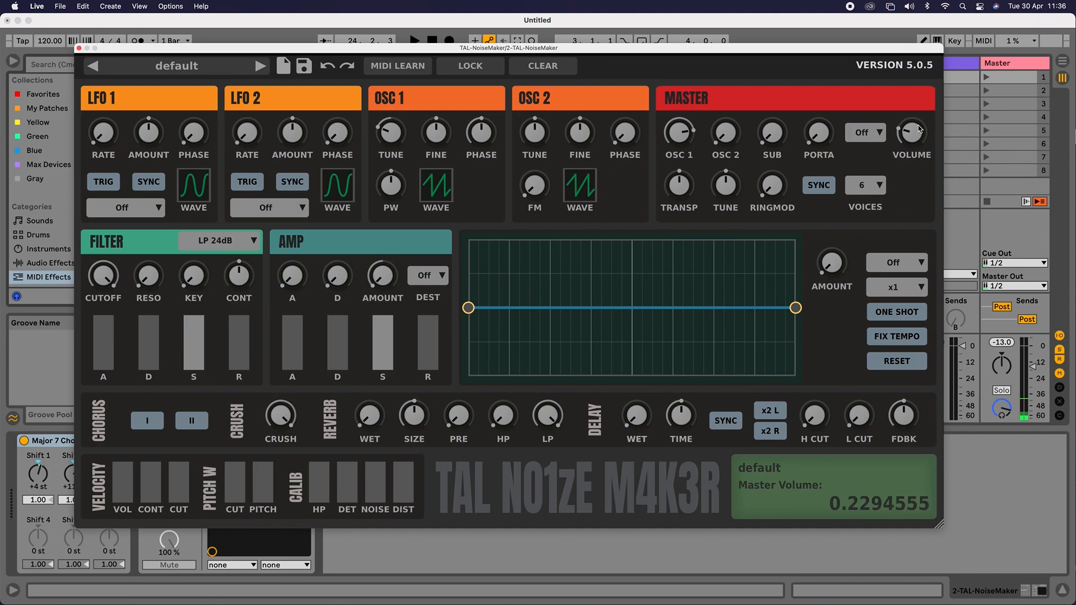
Set Osc 1's waveform to square and try out its pulse width around the centre value.
left_click_drag(271, 48, 404, 43)
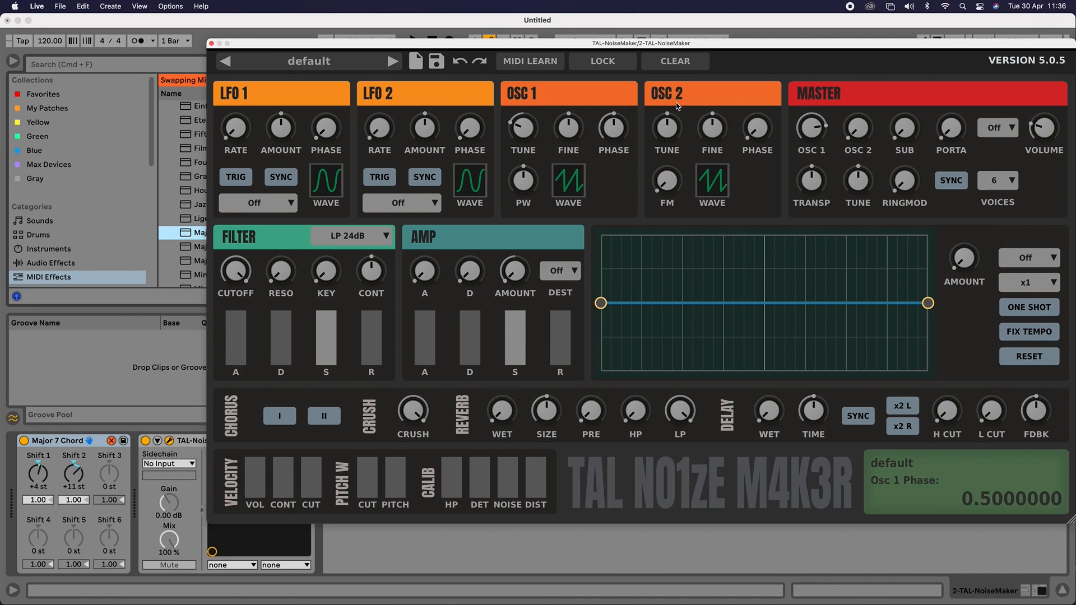
left_click_drag(785, 44, 646, 49)
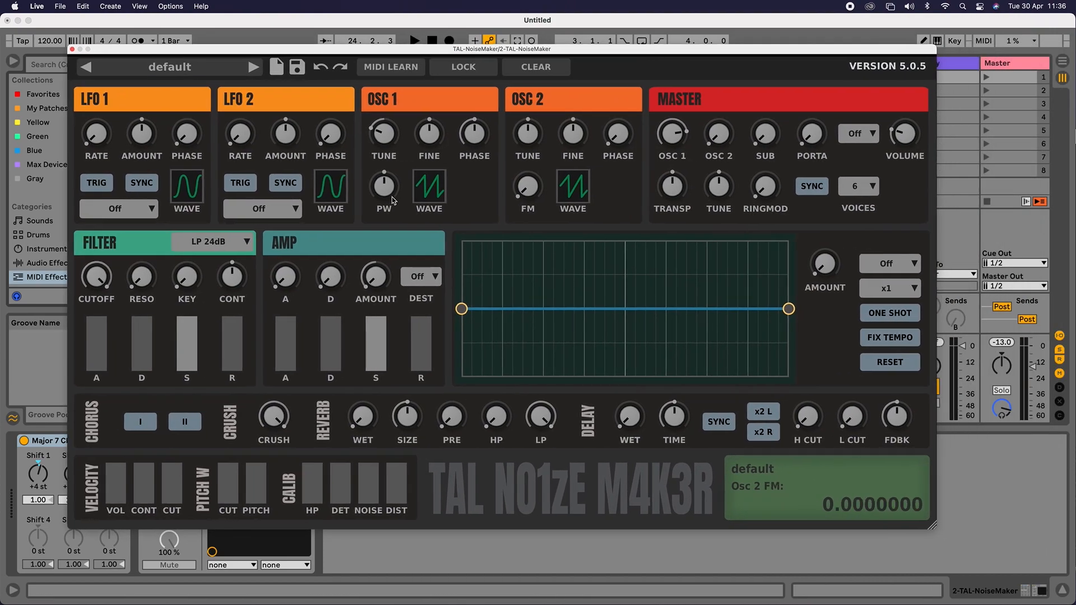
left_click(440, 192)
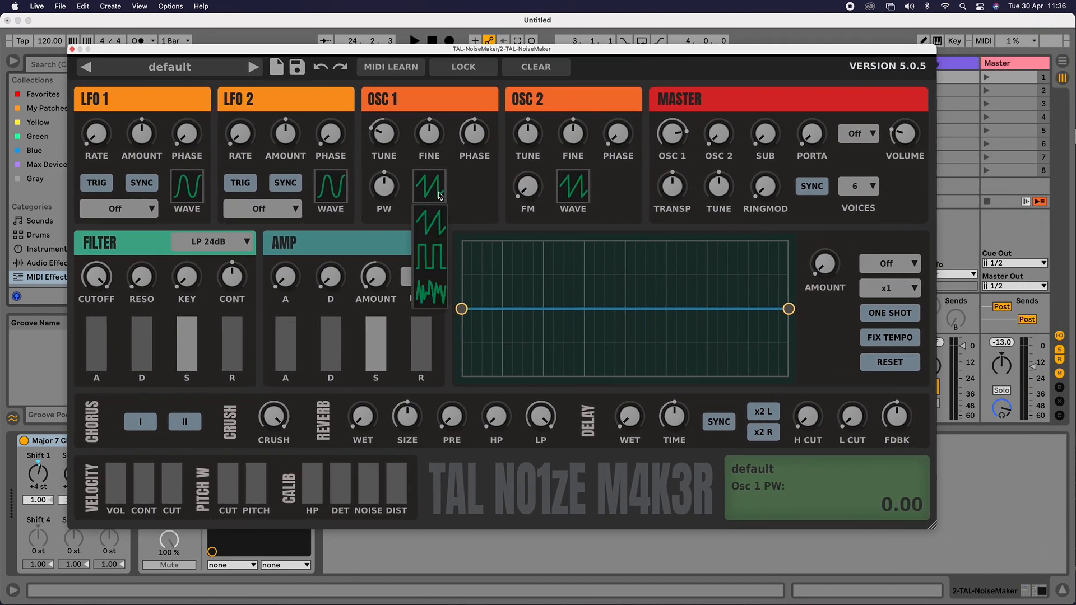
left_click(433, 257)
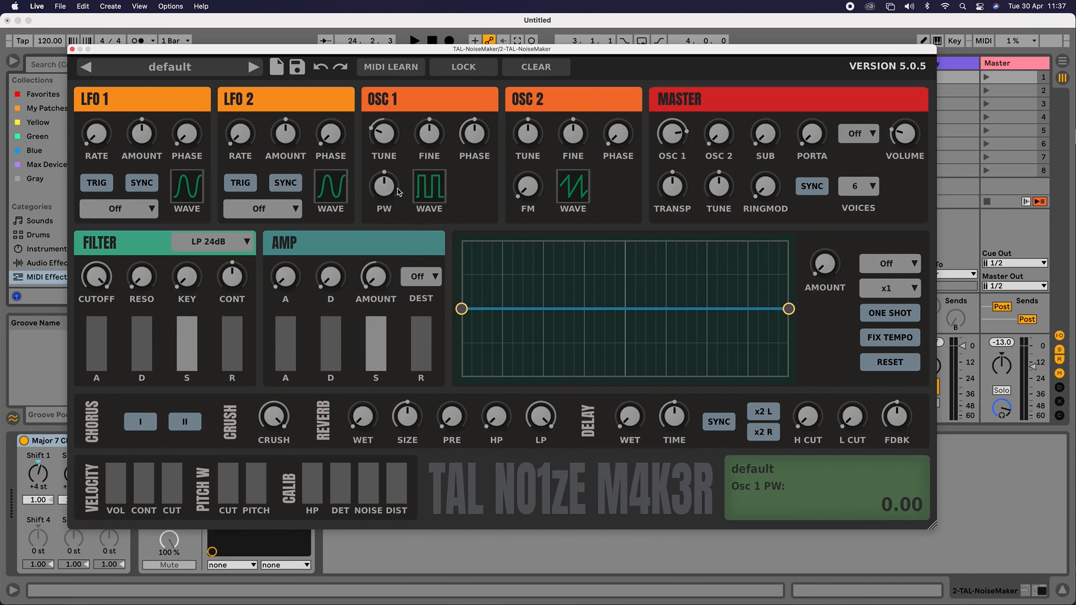
mouse_move(392, 187)
left_mouse_down()
mouse_move(389, 111)
mouse_move(372, 282)
mouse_move(388, 105)
mouse_move(376, 189)
left_mouse_up()
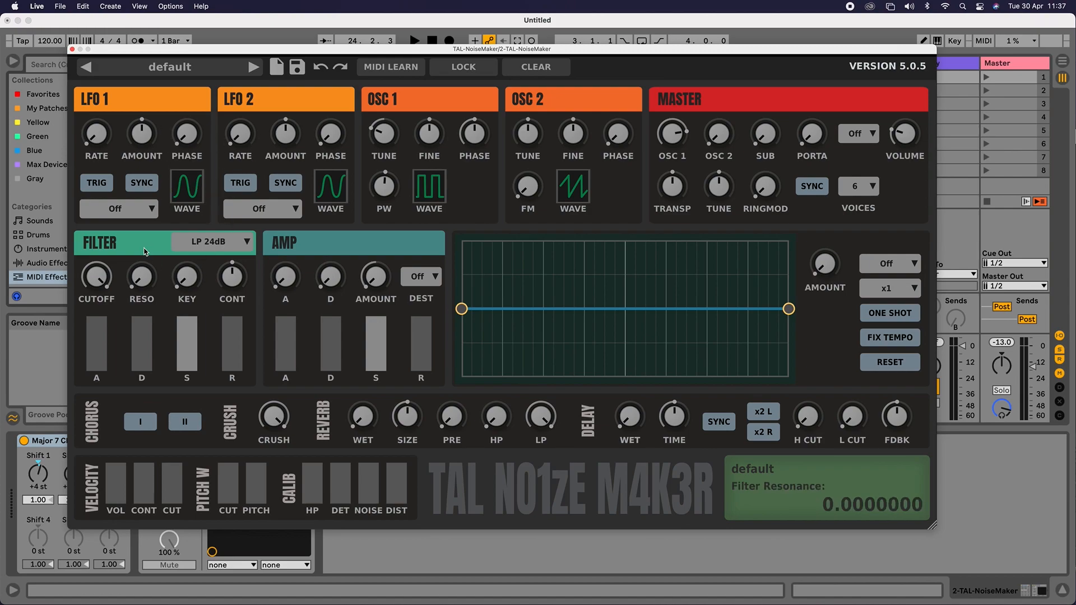
Route LFO 1 to PW with an amount of 0.77 and raise its rate slightly.
left_click(137, 209)
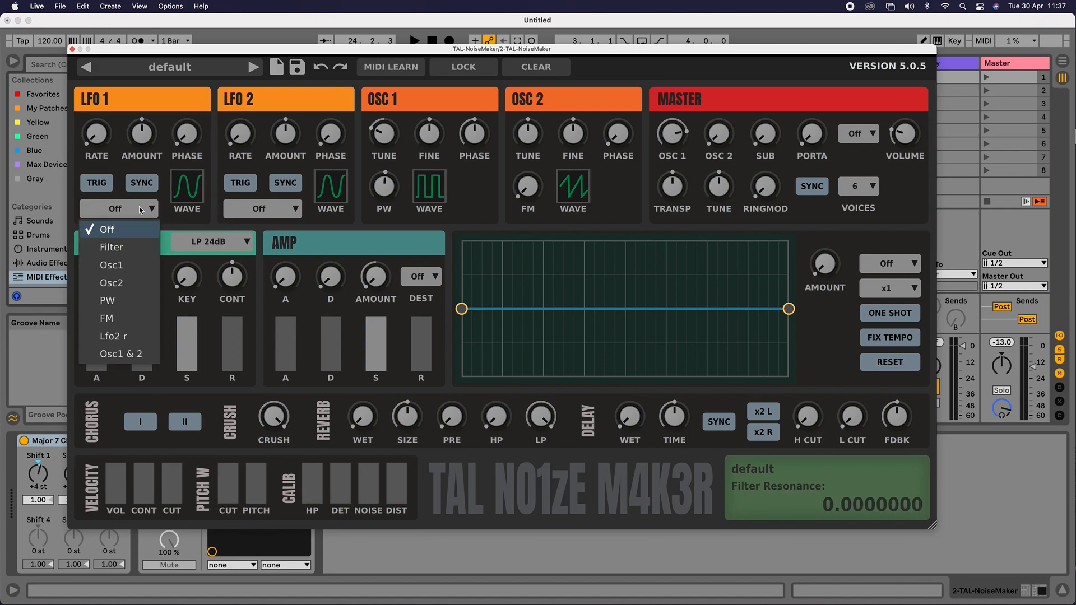
left_click(129, 304)
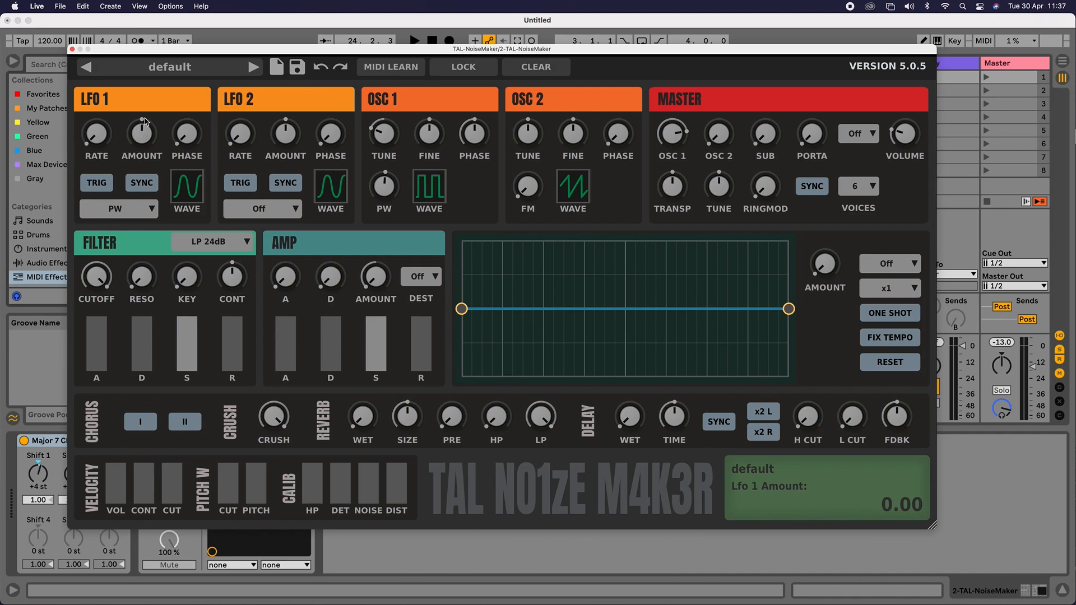
left_click_drag(144, 123, 152, 65)
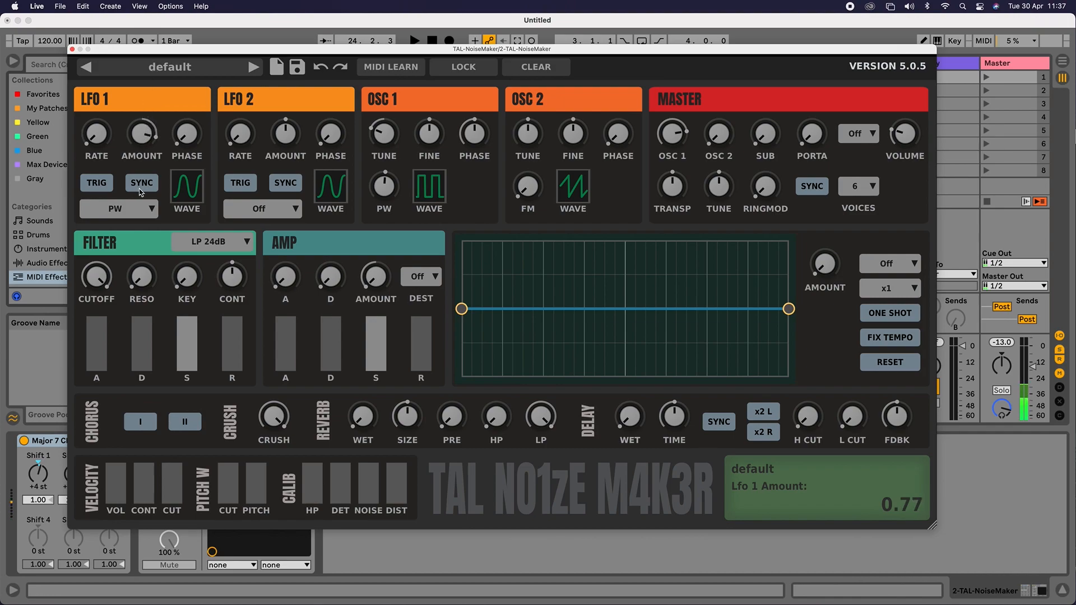
mouse_move(95, 133)
left_mouse_down()
mouse_move(93, 146)
mouse_move(105, 47)
mouse_move(114, 140)
left_mouse_up()
Try the square waveform on LFO 1.
left_click(184, 196)
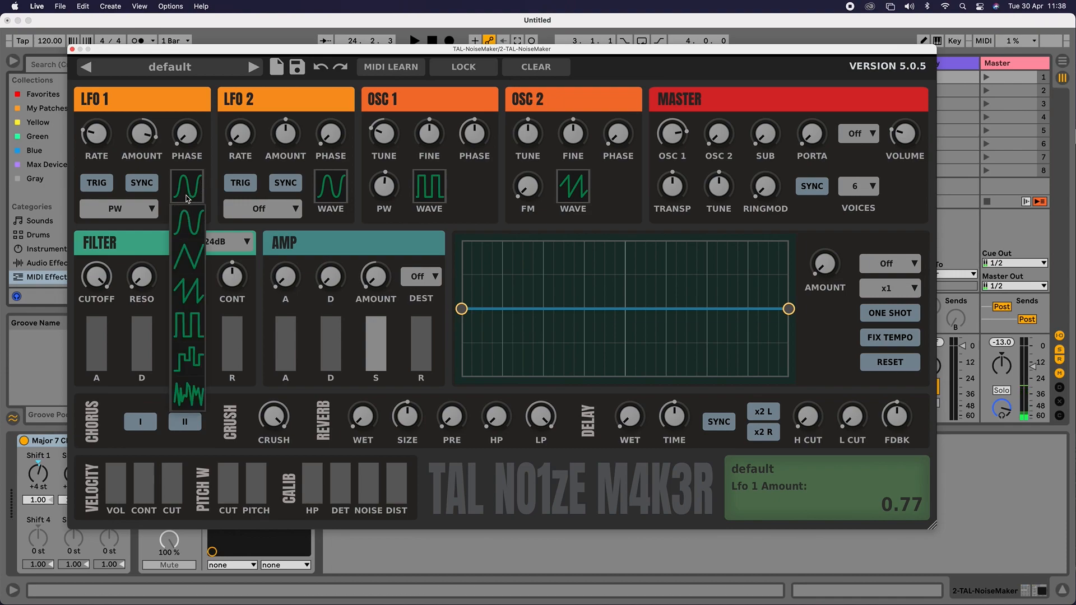
left_click(190, 327)
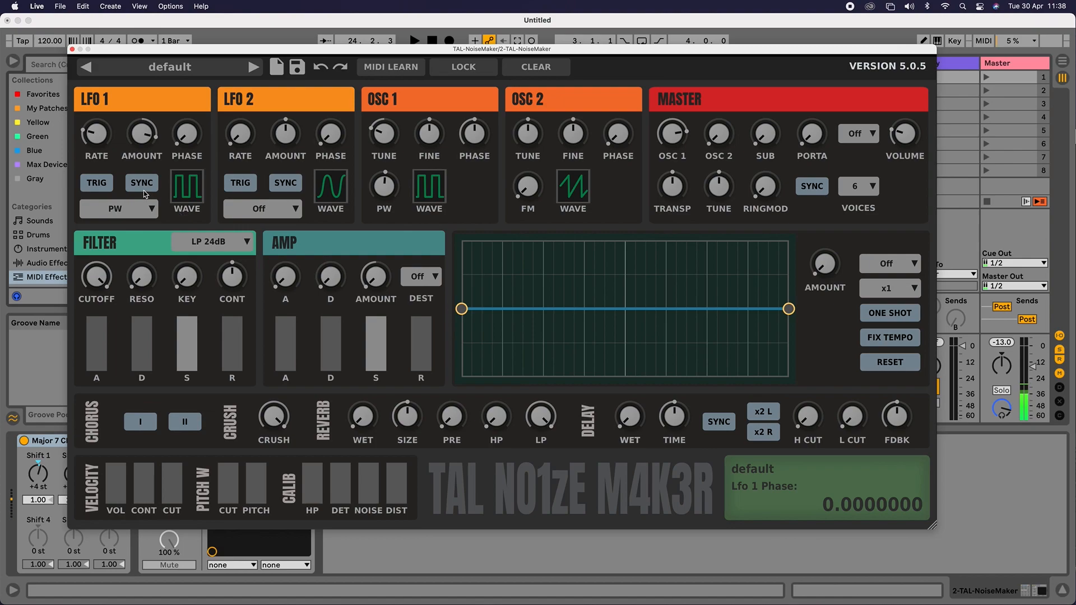
Switch LFO 1's destination off, sweep Osc 1's pulse width by hand, reset it and route LFO 1 back to PW.
left_click(118, 209)
left_click(121, 229)
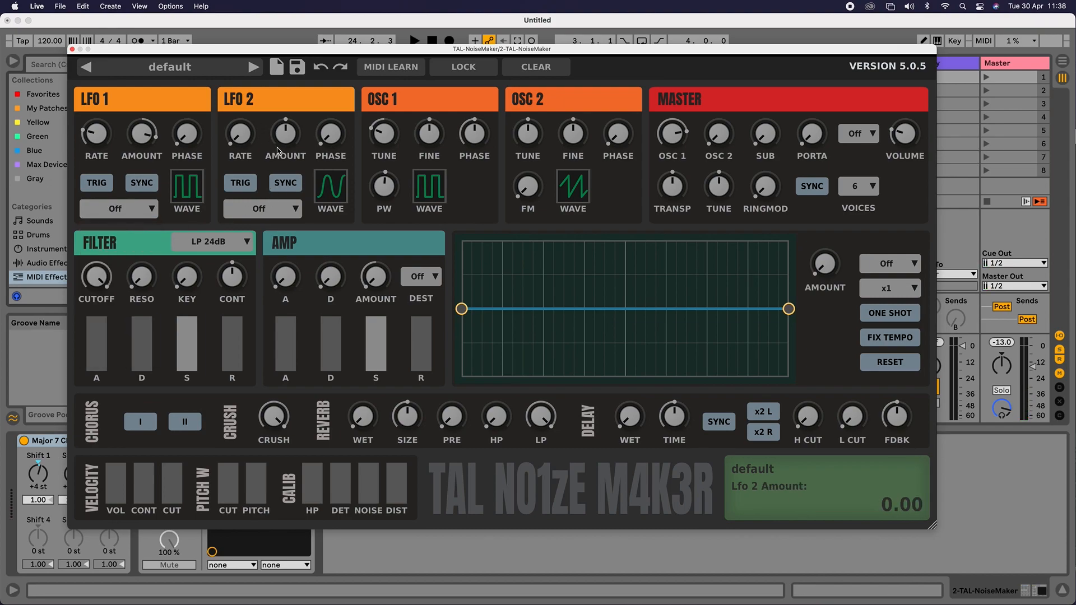
left_click_drag(390, 192, 419, 604)
left_click_drag(384, 188, 405, 160)
double_click(389, 194)
left_click(127, 203)
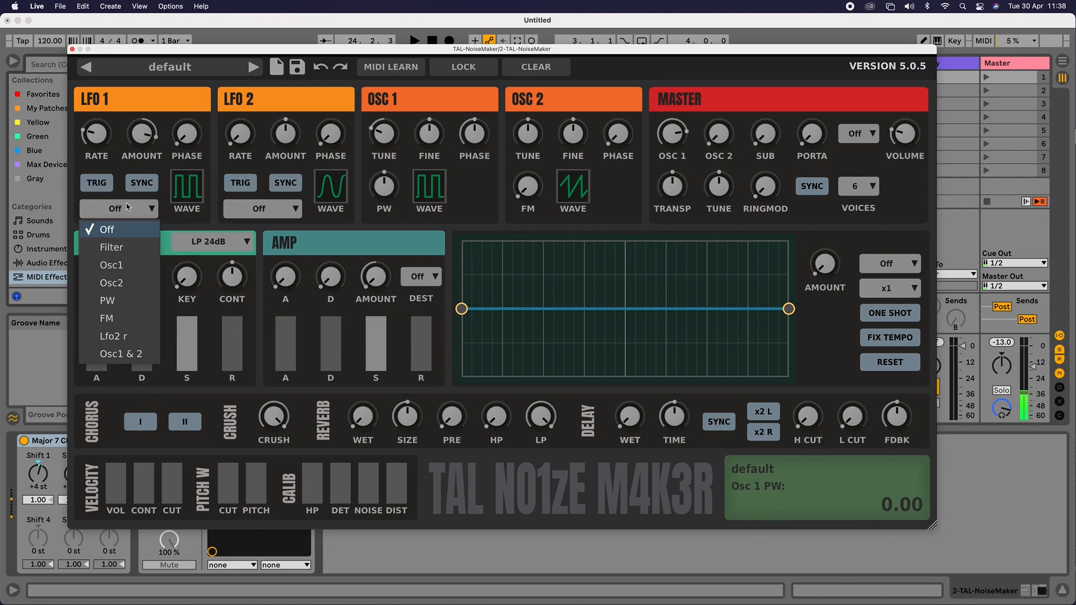
left_click(116, 301)
Try the stepped random and noise waveforms on LFO 1, with rates of about 6.2 Hz and 1.85 Hz.
left_click(193, 189)
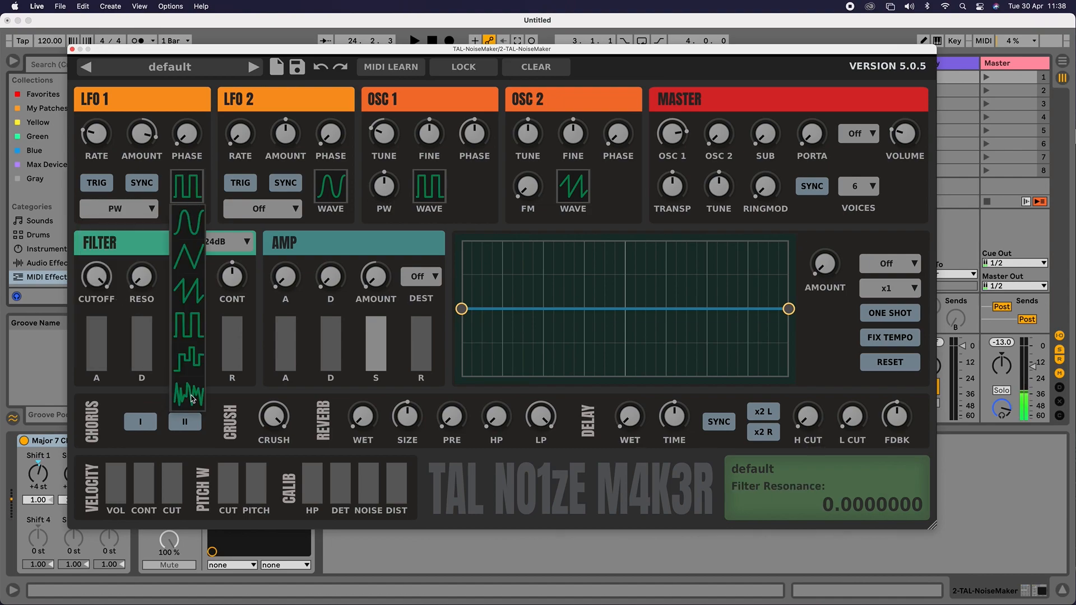
left_click(190, 360)
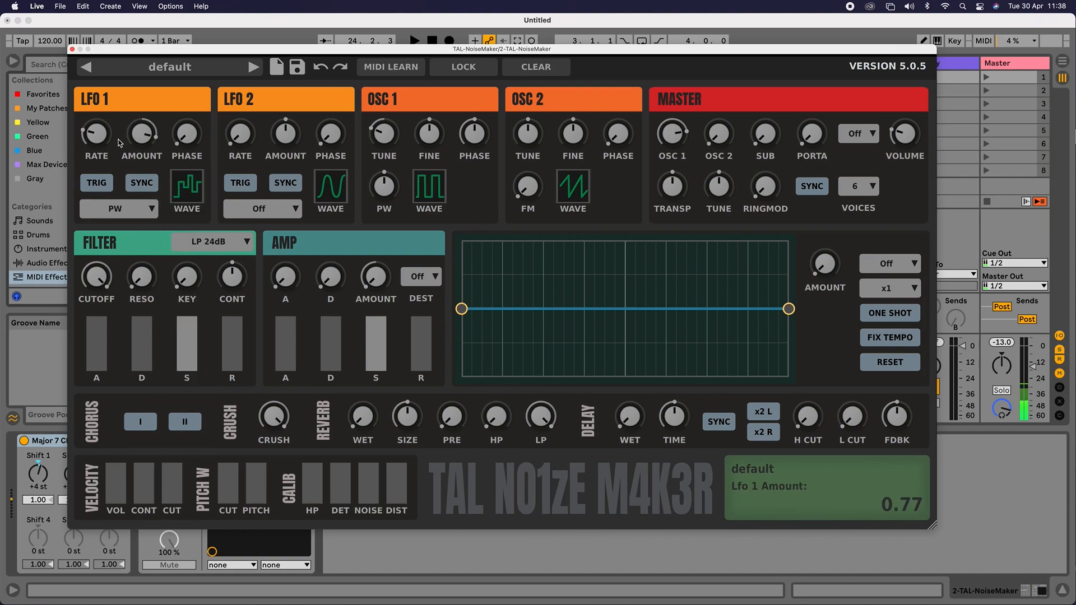
left_click_drag(96, 133, 105, 90)
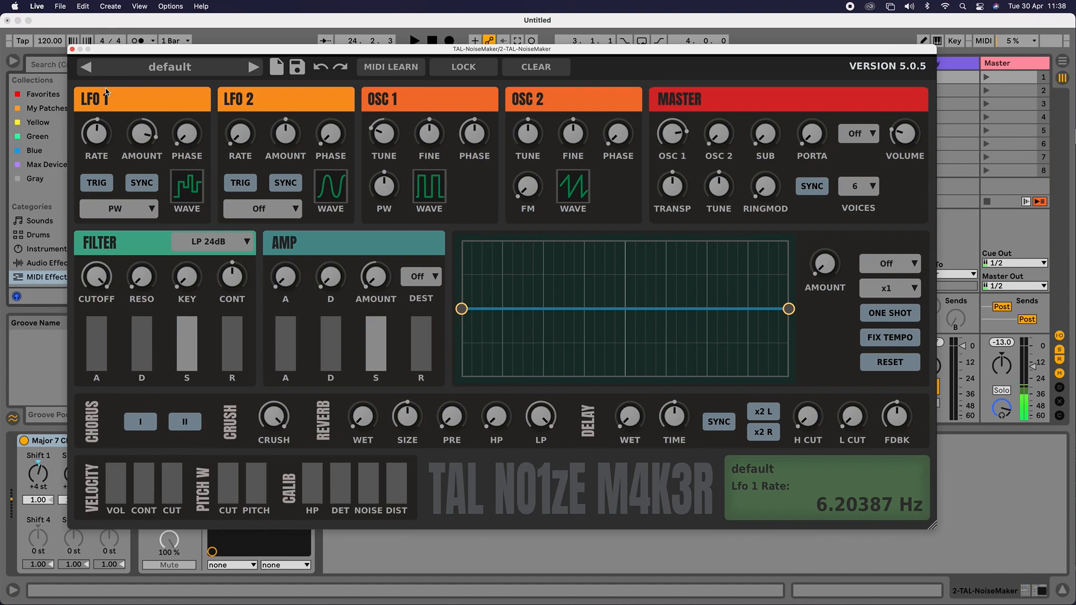
left_click_drag(96, 140, 96, 179)
left_click(197, 189)
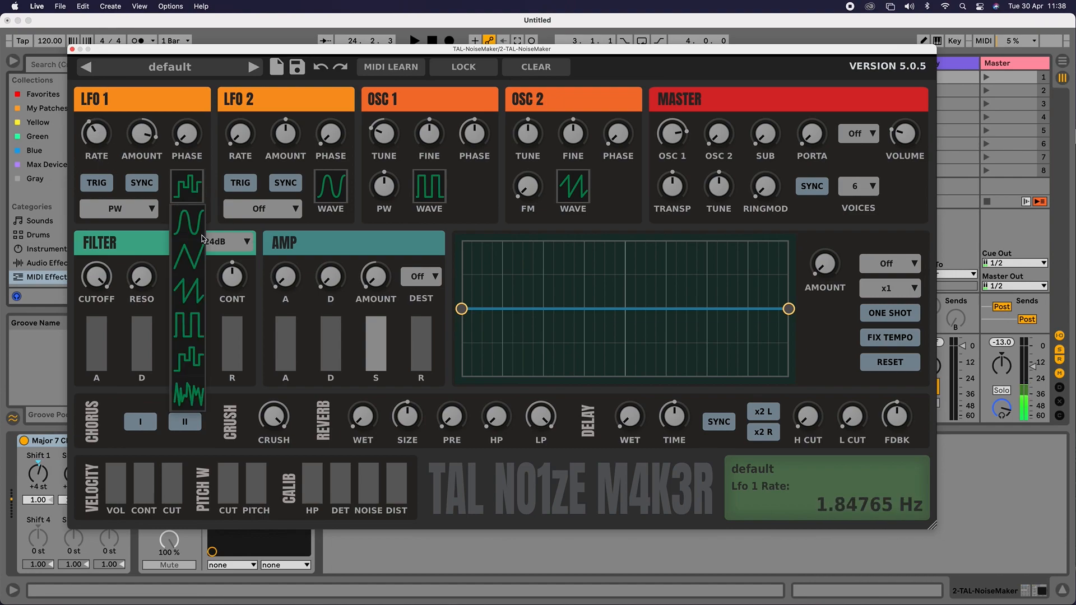
left_click(188, 394)
Set LFO 1's waveform back to sine and lower its rate and amount slightly.
left_click(197, 193)
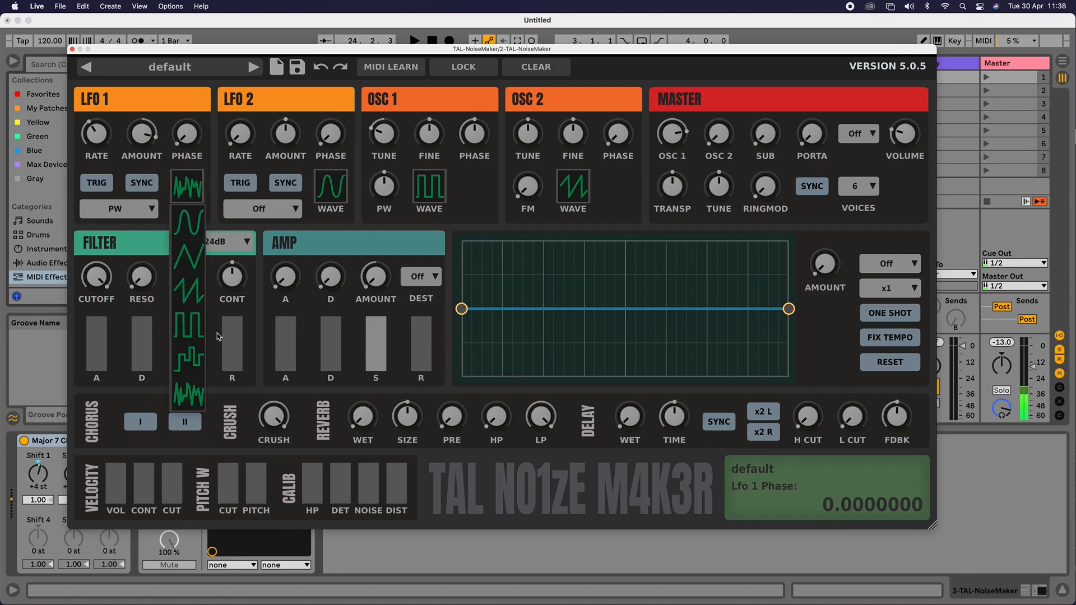
left_click(196, 233)
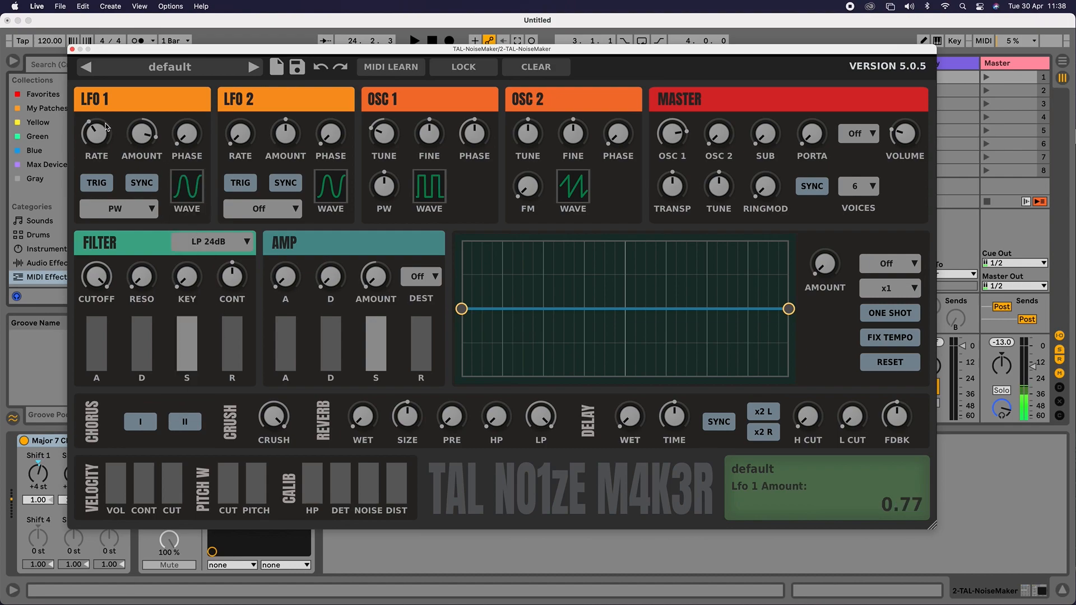
left_click_drag(114, 133, 155, 115)
left_click_drag(143, 140, 144, 132)
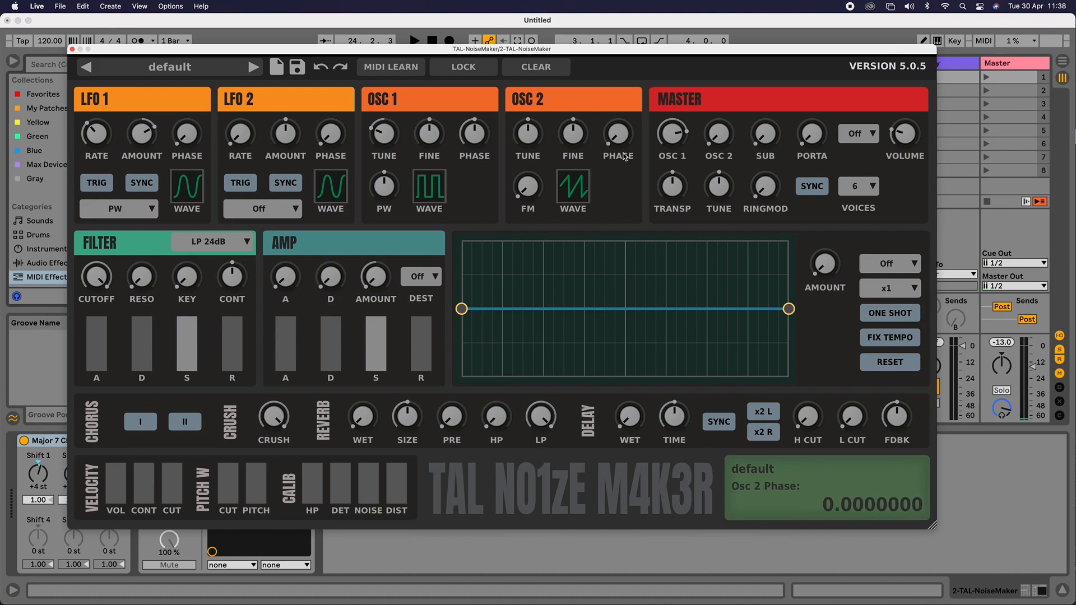
Compare the two oscillators by their master volumes, leaving Osc 1 at zero and Osc 2 at about 0.55.
left_click_drag(678, 136, 689, 269)
left_click_drag(718, 136, 713, 4)
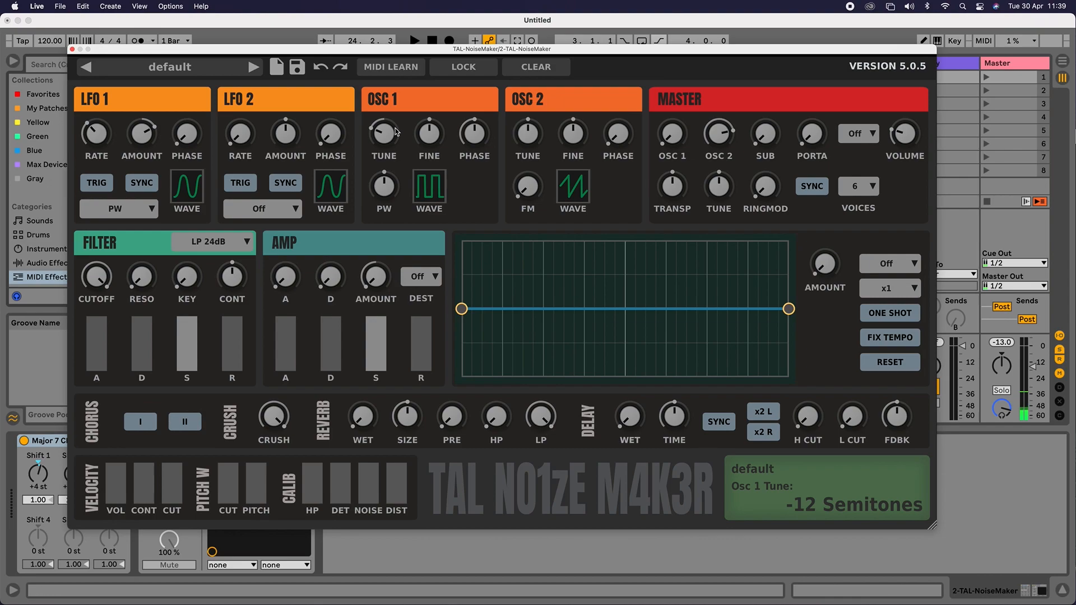
left_click_drag(724, 133, 654, 198)
left_click_drag(672, 134, 685, 31)
left_click_drag(719, 134, 717, 43)
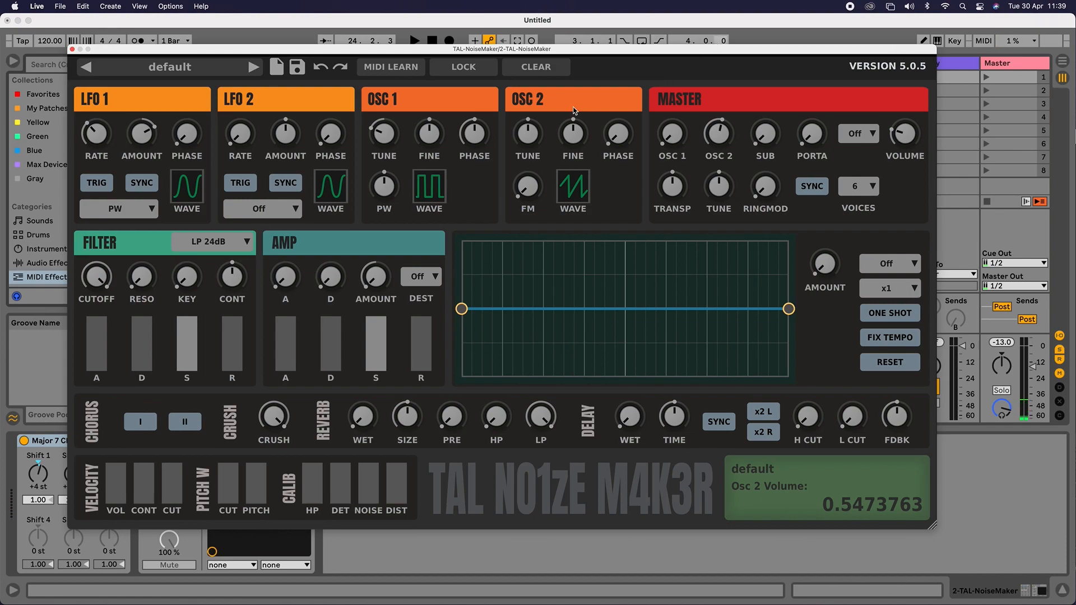
Check the tuning of both oscillators and raise Osc 2's volume further while keeping Osc 1 silent.
left_click_drag(378, 130, 375, 137)
left_click(533, 135)
left_click_drag(723, 133, 712, 89)
left_click_drag(673, 133, 584, 176)
left_click(584, 176)
left_click(604, 189)
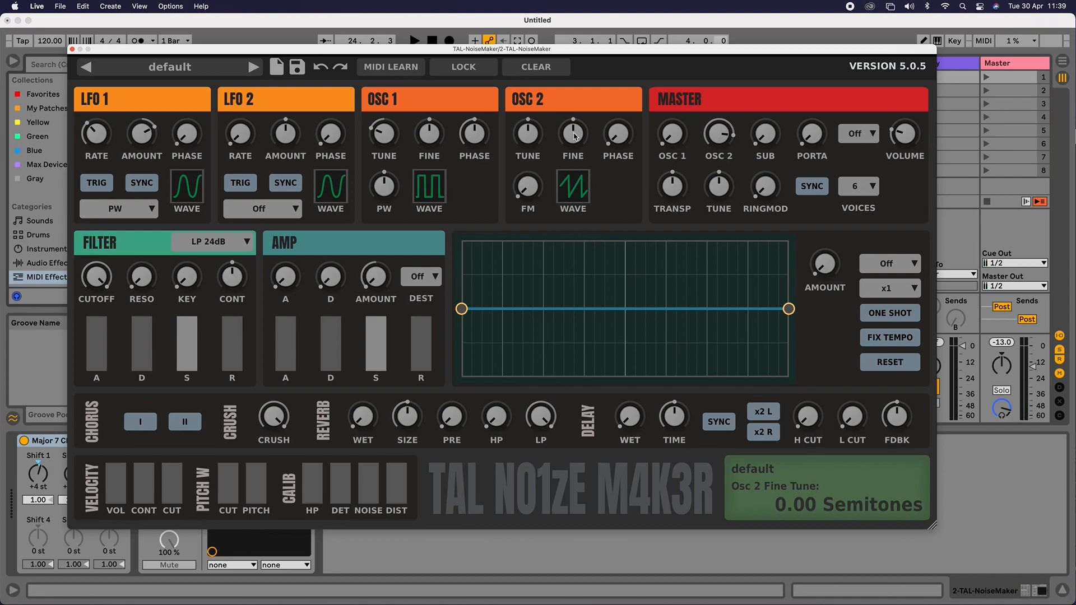
Try a slight detune of Osc 2 with its fine tuning.
mouse_move(574, 133)
left_mouse_down()
mouse_move(576, 125)
mouse_move(579, 145)
left_mouse_up()
left_click_drag(579, 135, 578, 132)
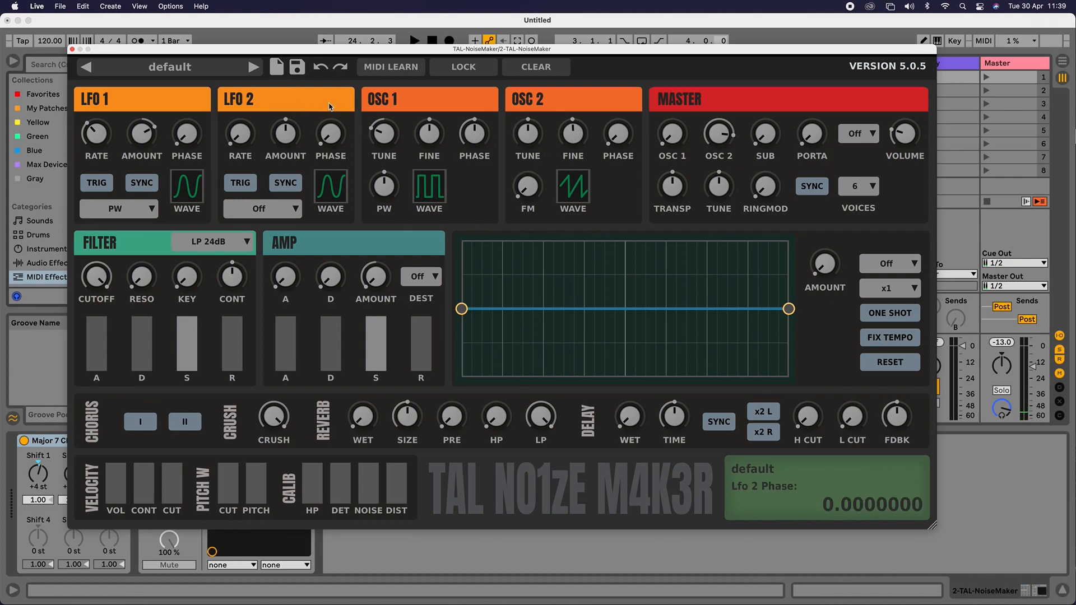
Route LFO 2 to Osc1 & 2, raise its amount to maximum and set its rate to about 2.4 Hz.
left_click(273, 212)
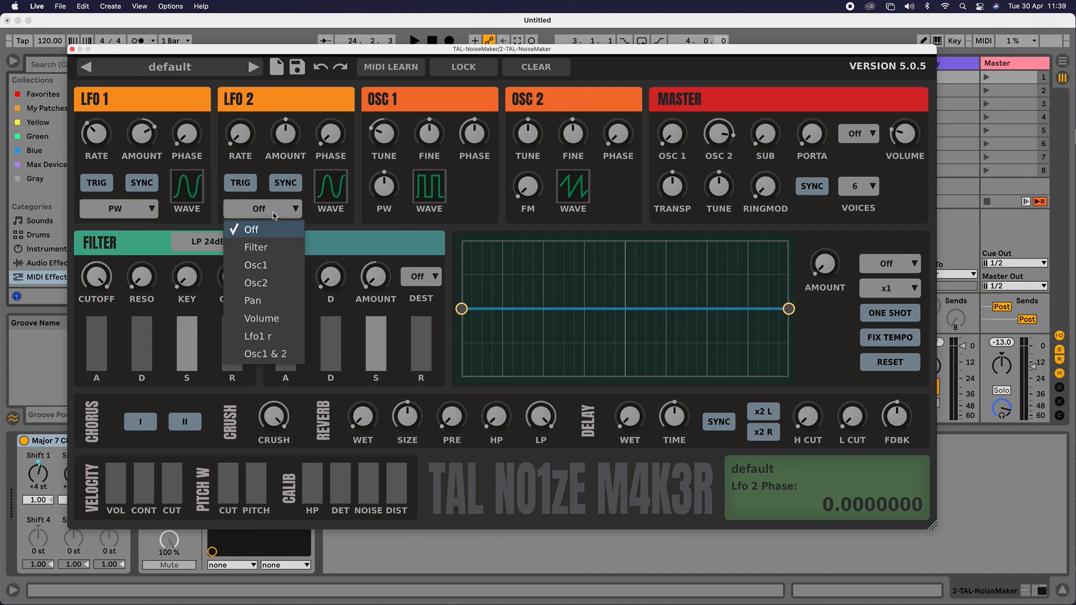
left_click(280, 288)
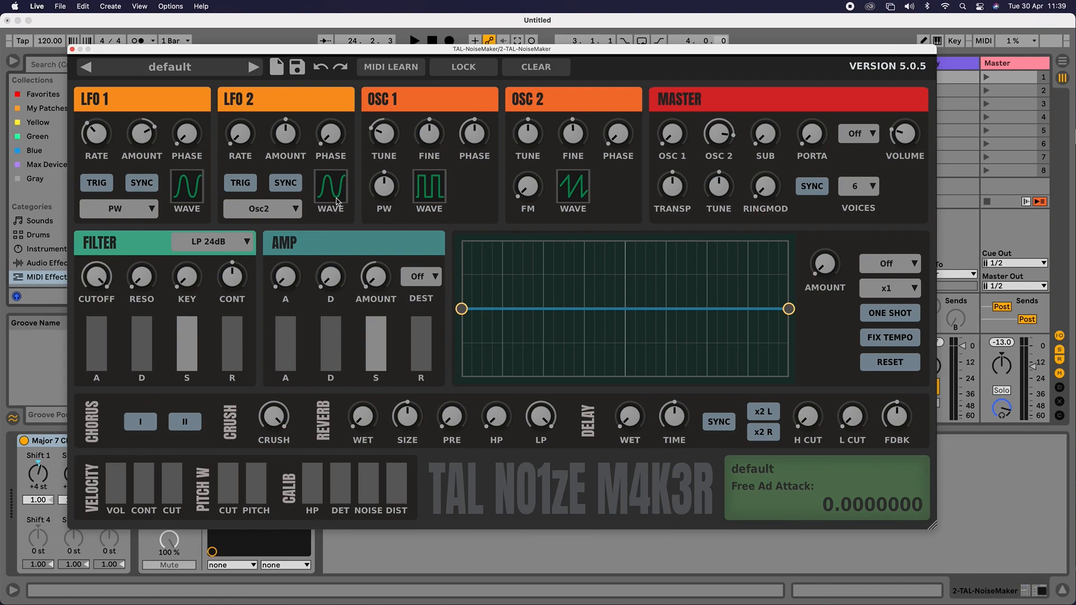
left_click(282, 210)
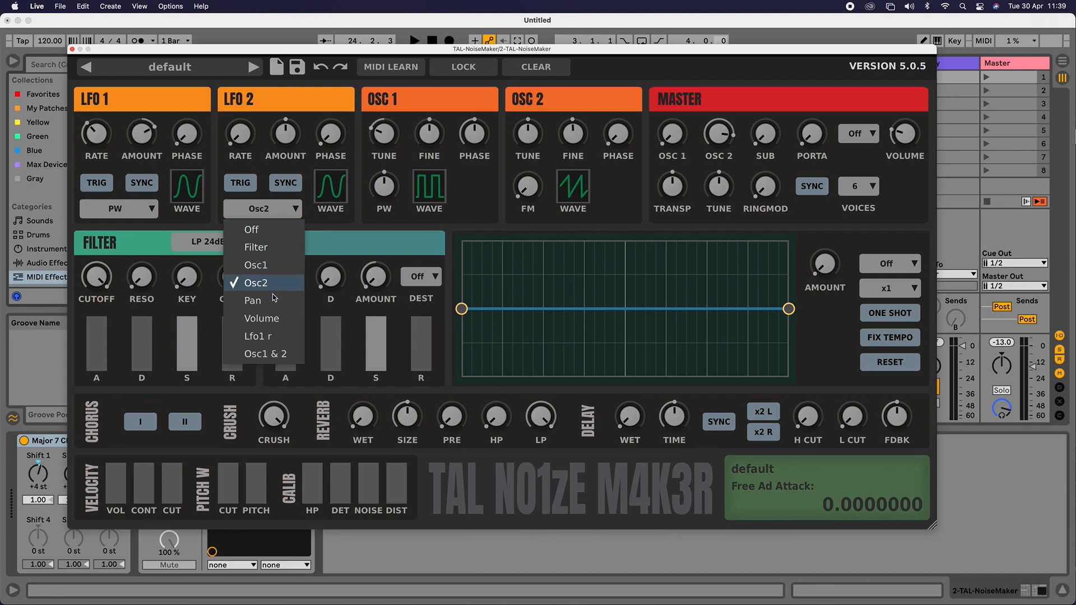
left_click(277, 353)
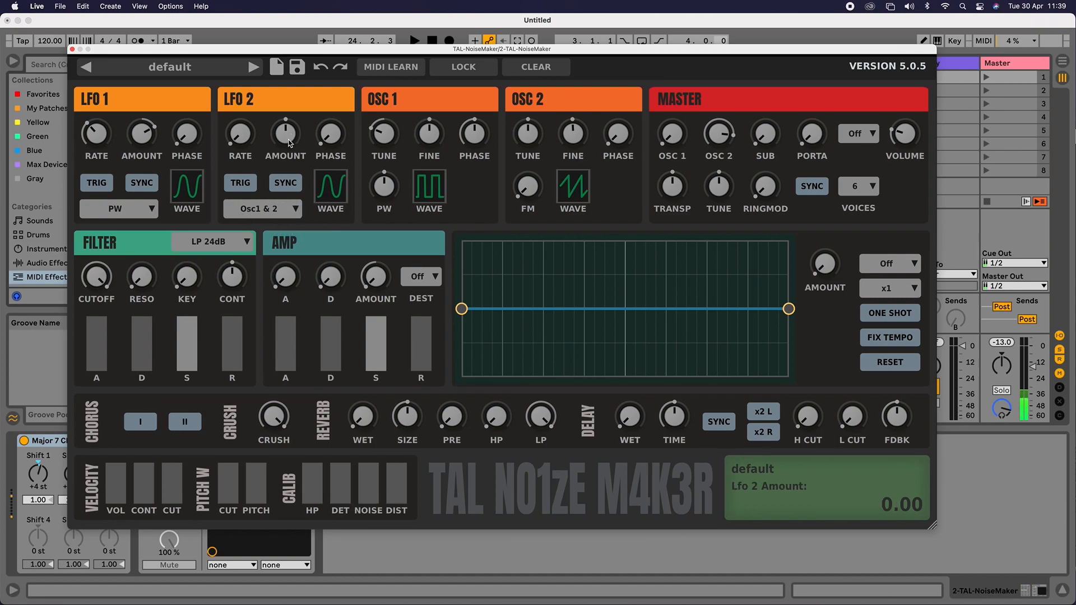
left_click_drag(288, 140, 287, 107)
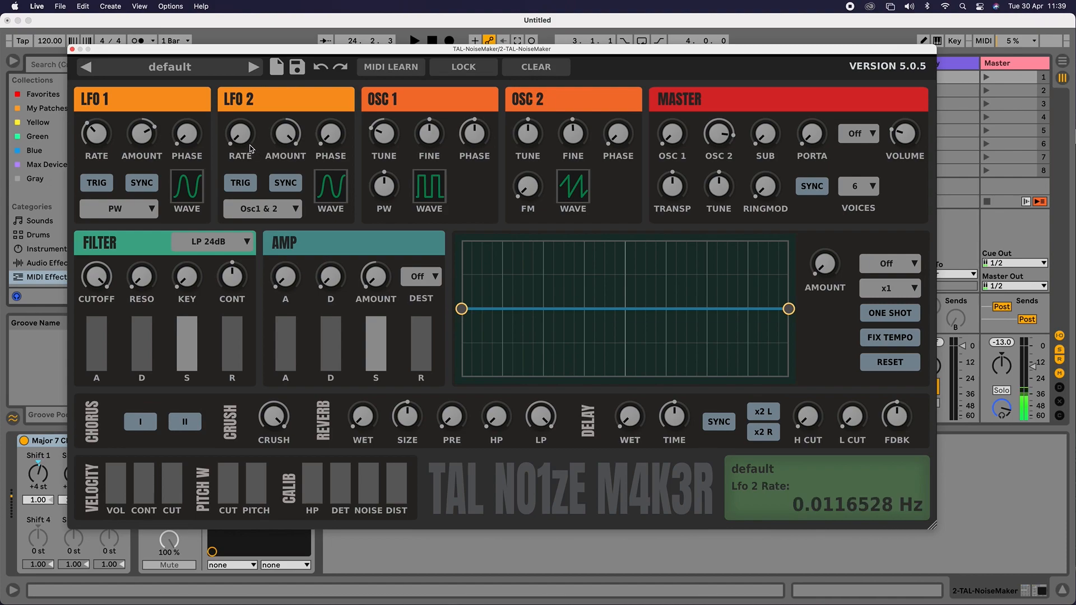
mouse_move(247, 137)
left_mouse_down()
mouse_move(247, 127)
mouse_move(243, 147)
left_mouse_up()
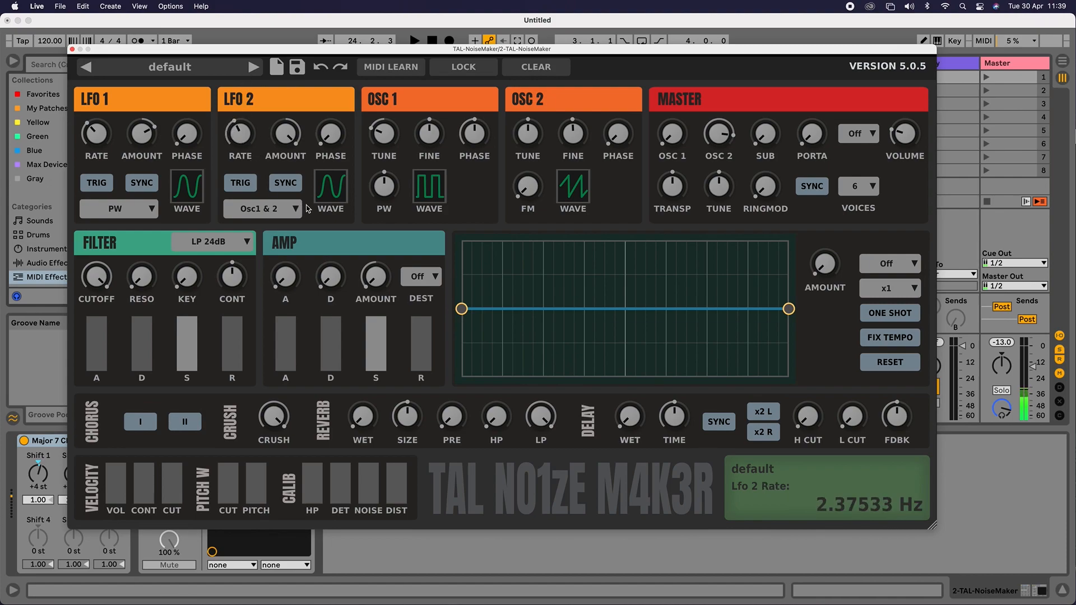
Try square and triangle waveforms on LFO 2 with its amount reduced to about 0.54.
left_click(343, 192)
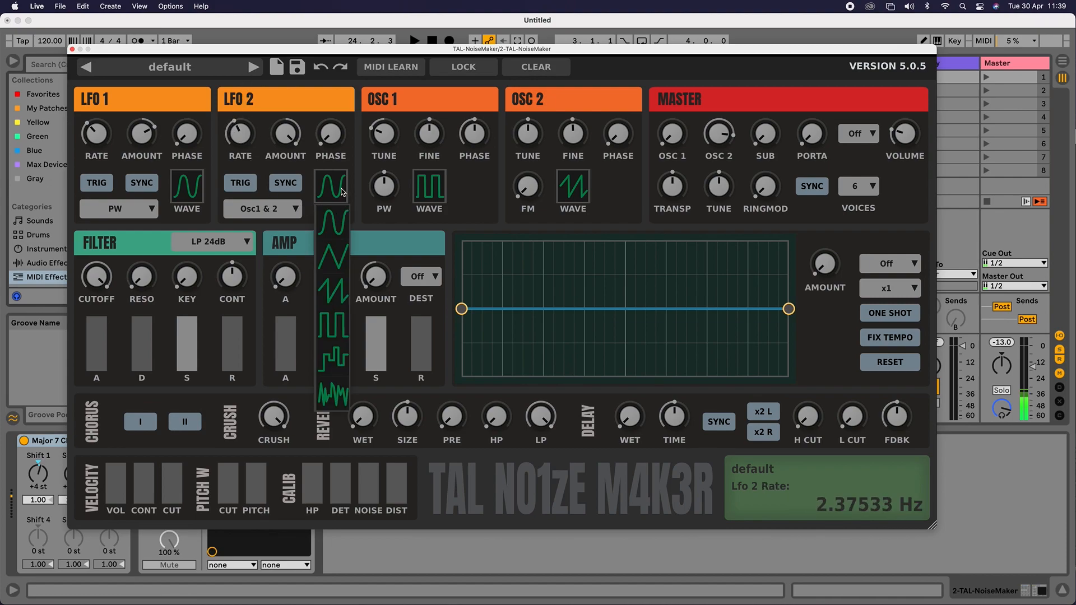
left_click(335, 332)
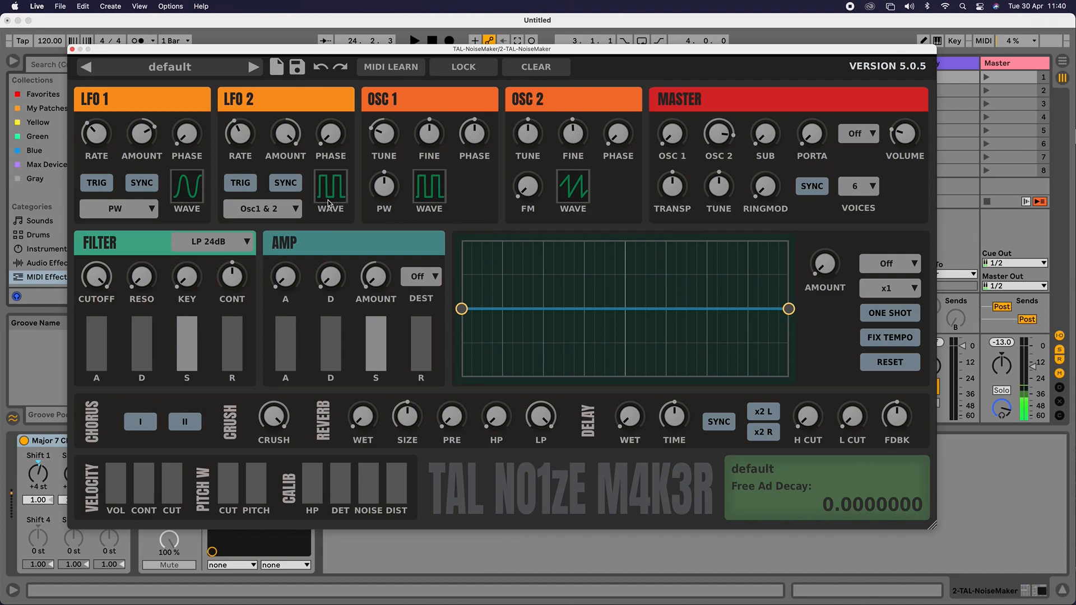
left_click_drag(302, 137, 286, 182)
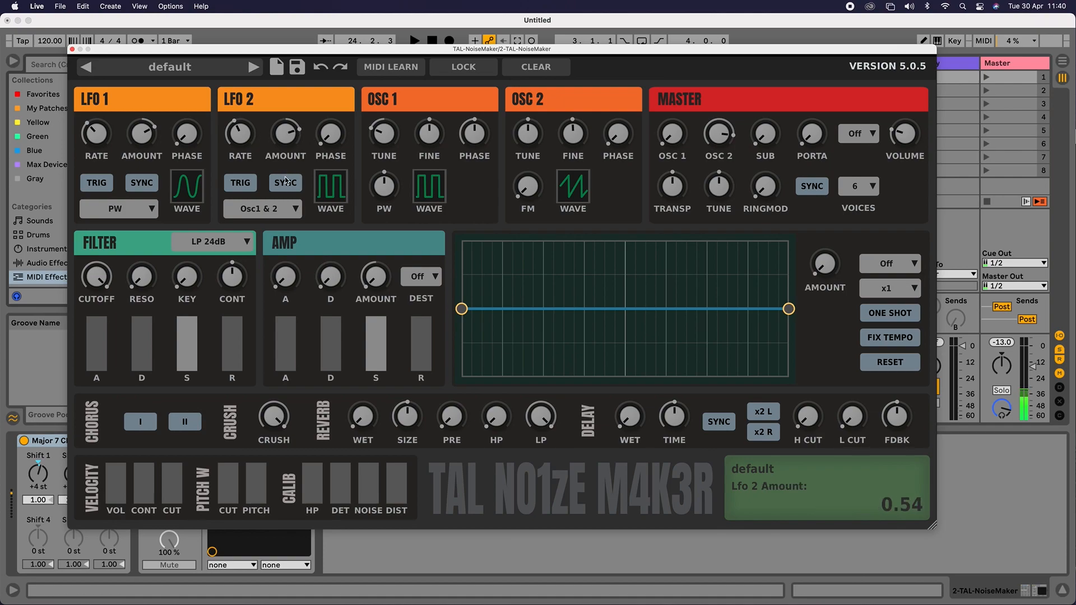
left_click(324, 195)
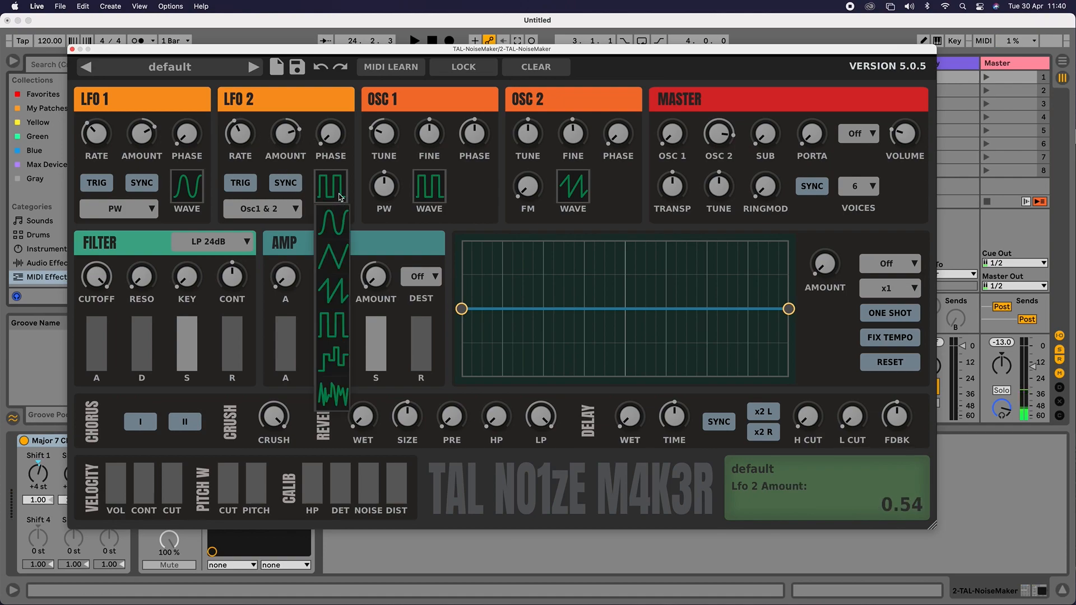
left_click(333, 267)
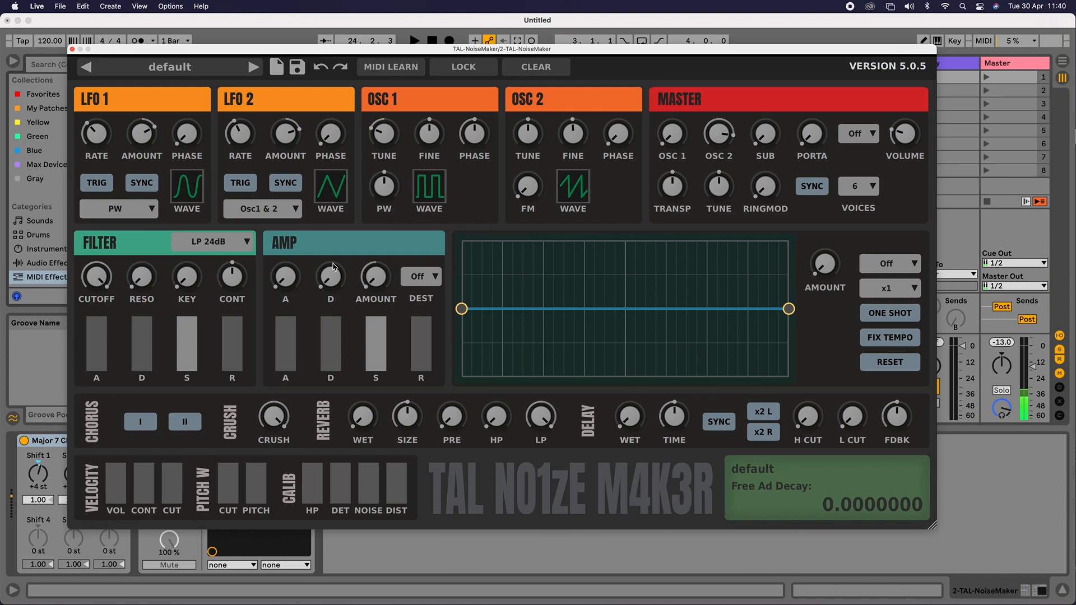
left_click(331, 186)
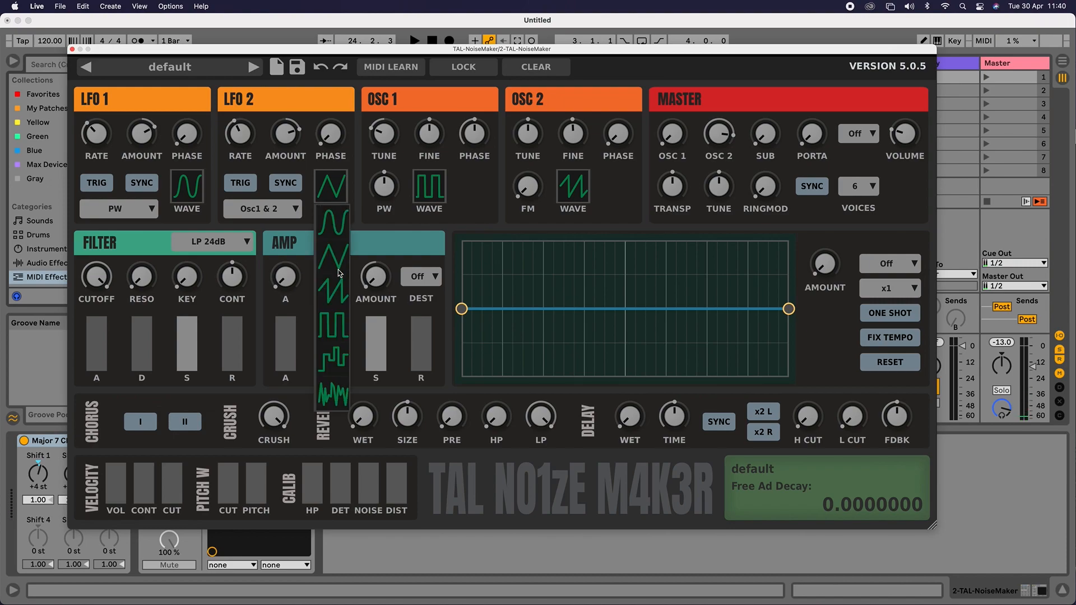
left_click(355, 368)
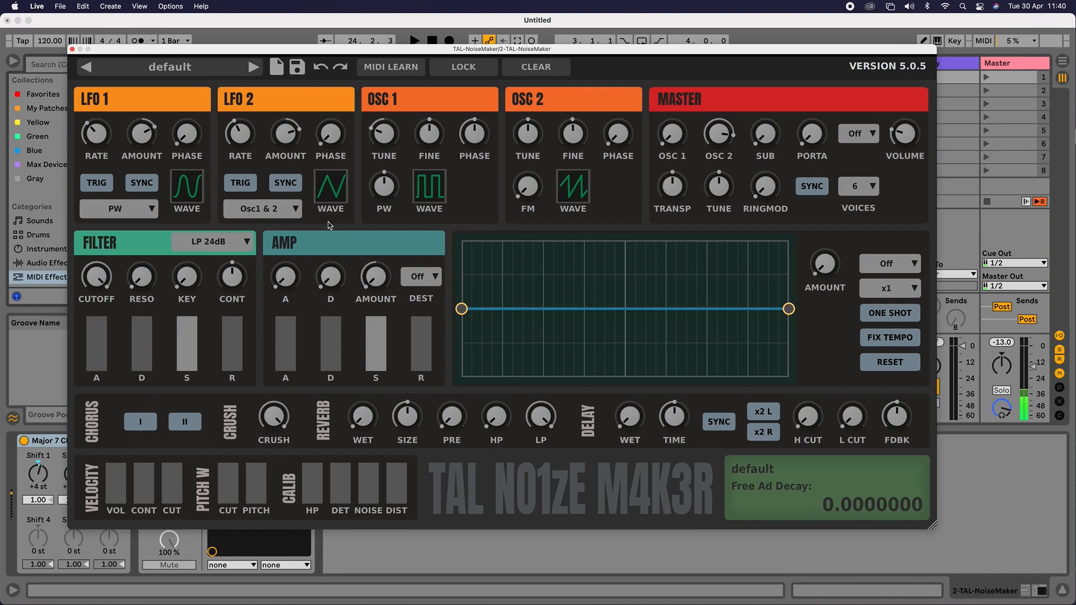
Set LFO 2's waveform to the stepped random shape and slow its rate to about 0.83 Hz.
left_click(331, 187)
left_click(336, 355)
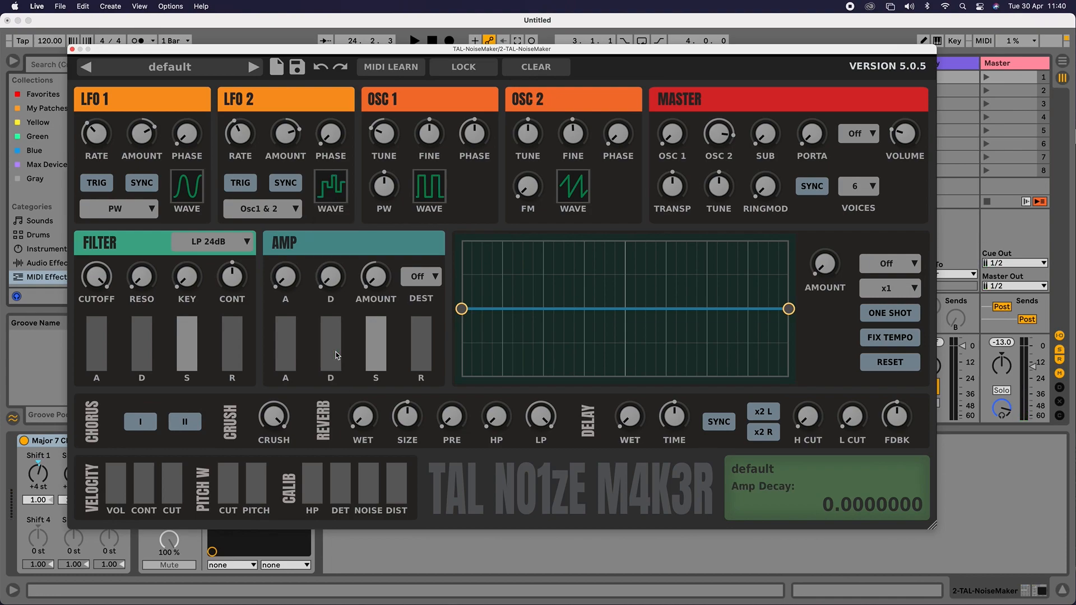
left_click_drag(248, 112, 244, 135)
left_click(335, 201)
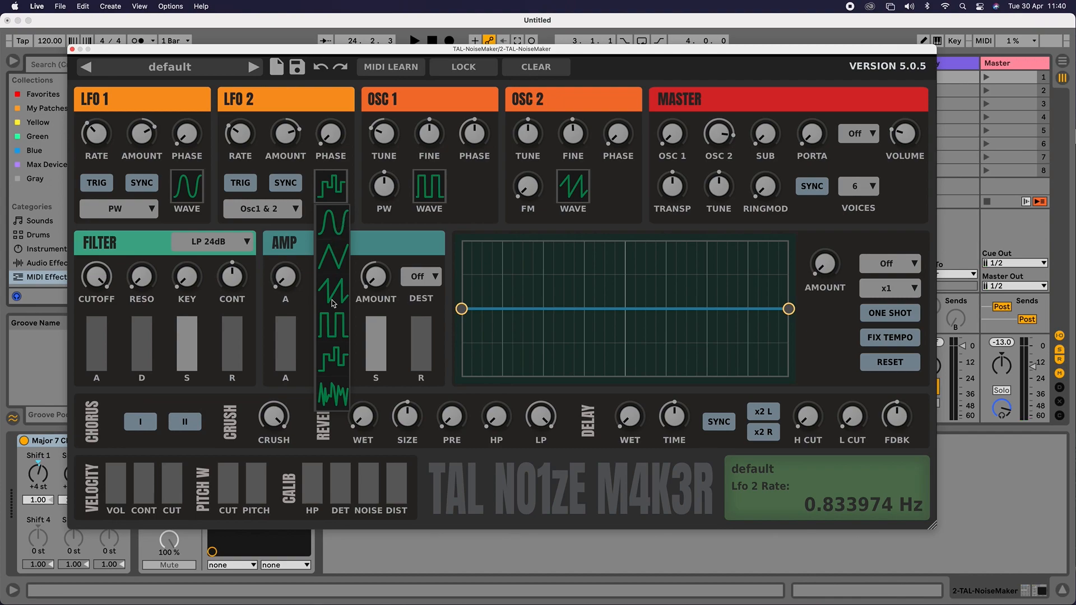
left_click(335, 363)
Set LFO 2 to a small positive amount and a faster rate, and raise Osc 1's master volume close to Osc 2's level.
left_click_drag(293, 137, 298, 258)
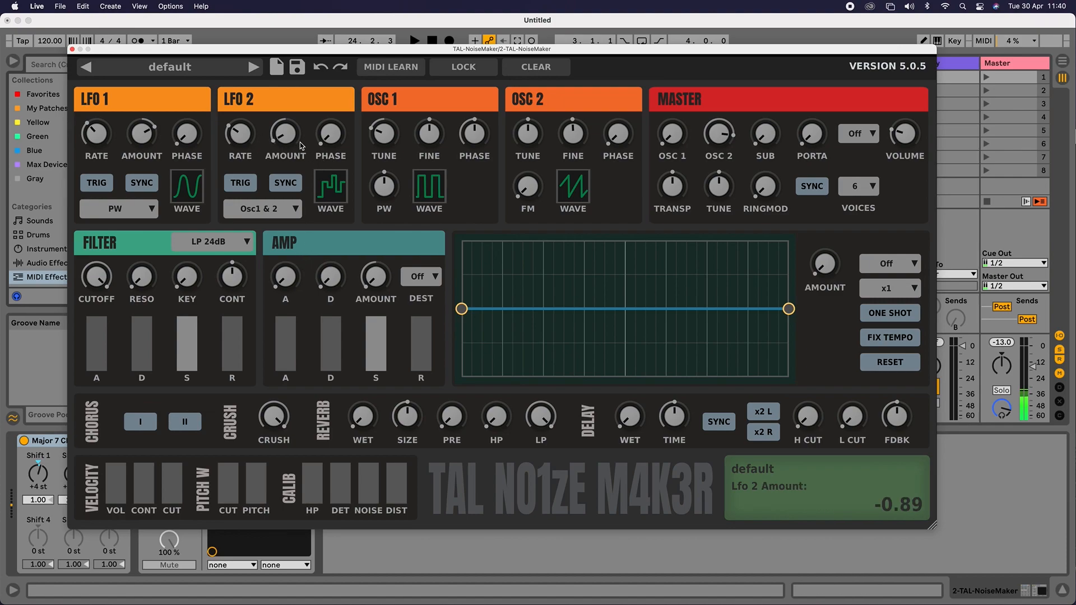
left_click_drag(284, 140, 283, 59)
left_click_drag(241, 138, 243, 72)
left_click_drag(288, 139, 242, 136)
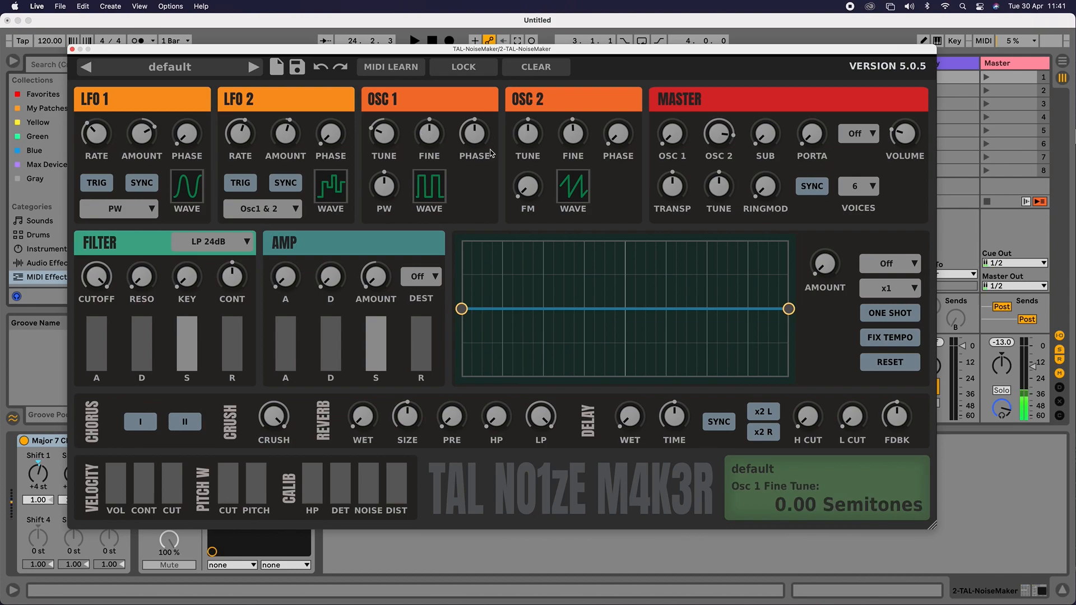
left_click_drag(675, 153, 675, 2)
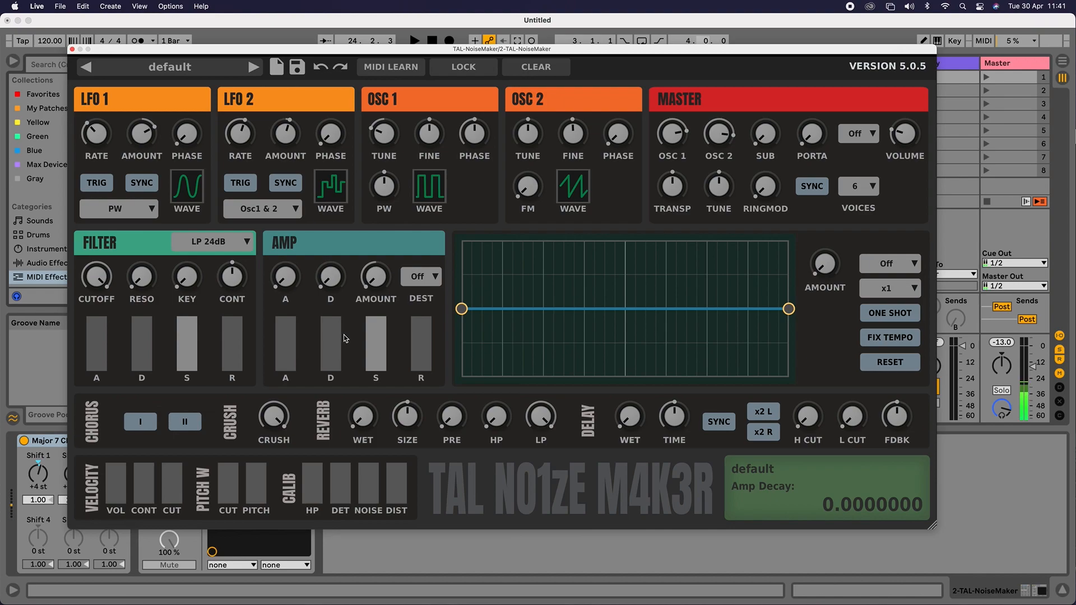
Shape the amp envelope with attack about 0.51, decay about 0.67, sustain about 0.34 and release about halfway.
left_click_drag(287, 362, 286, 305)
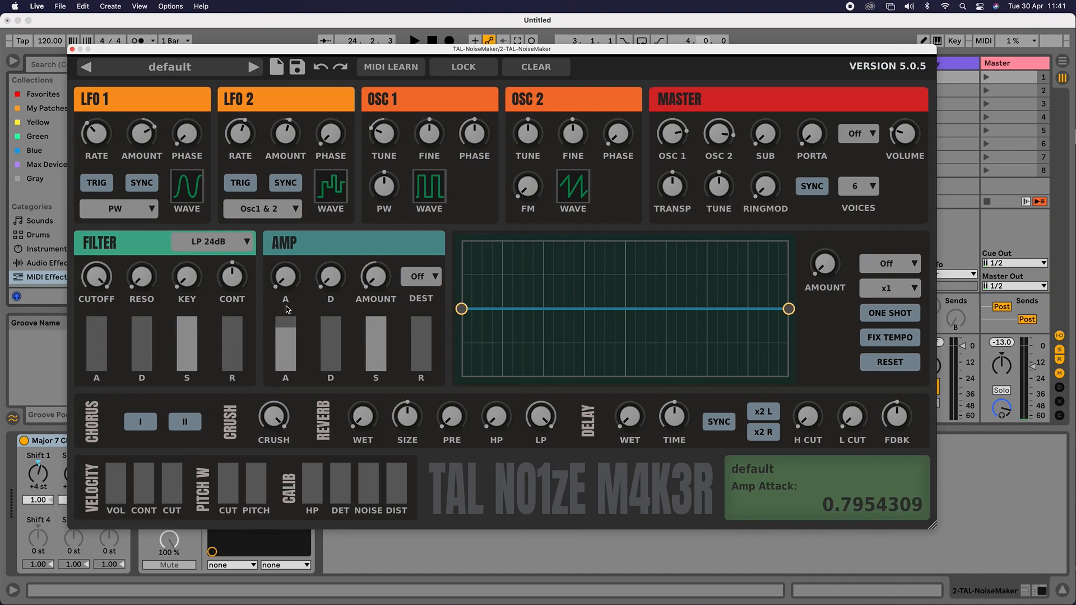
left_click_drag(378, 352, 421, 343)
left_click_drag(287, 342, 291, 353)
left_click_drag(375, 353, 376, 362)
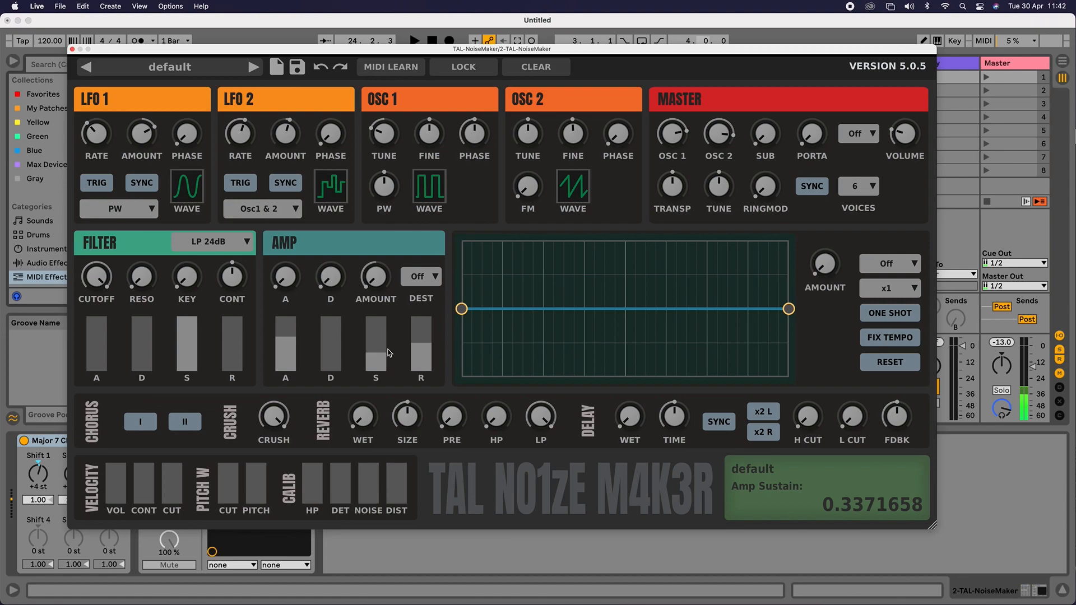
left_click_drag(332, 359, 336, 331)
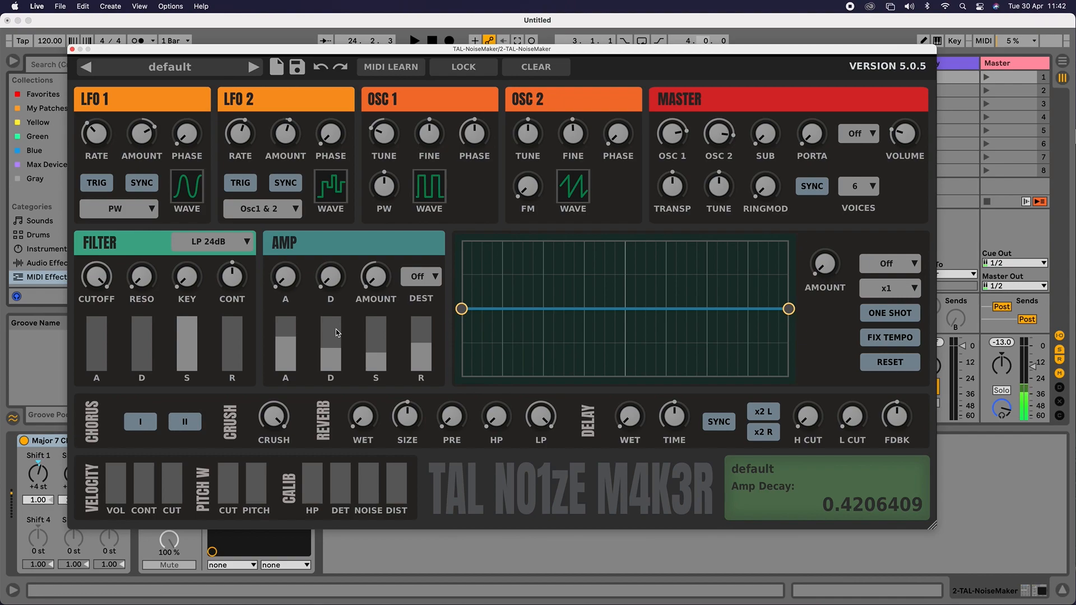
mouse_move(336, 328)
left_mouse_down()
mouse_move(350, 358)
mouse_move(342, 331)
left_mouse_up()
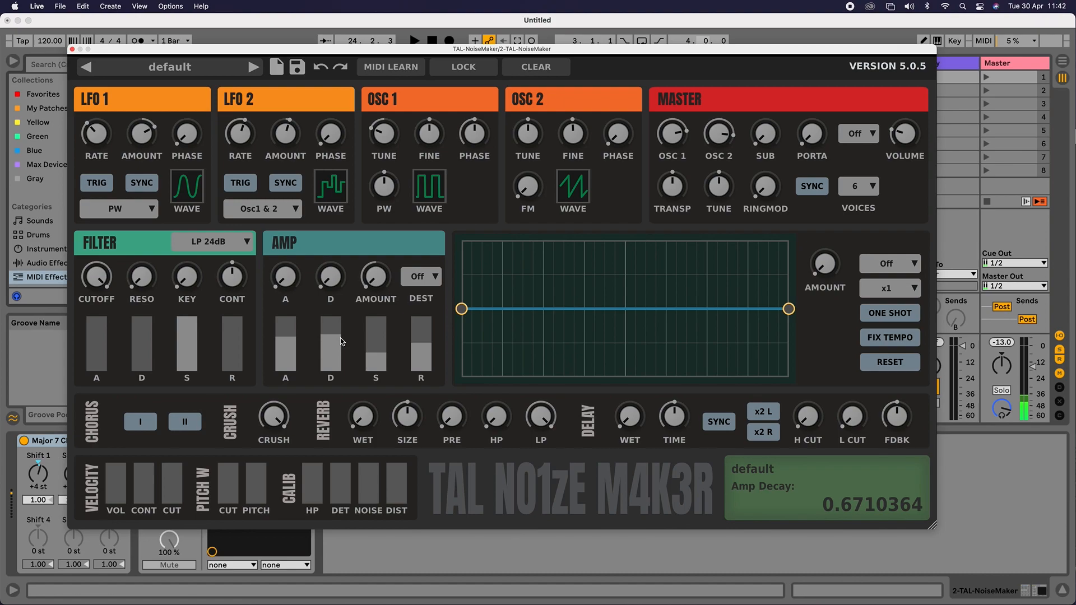
left_click_drag(291, 340, 291, 354)
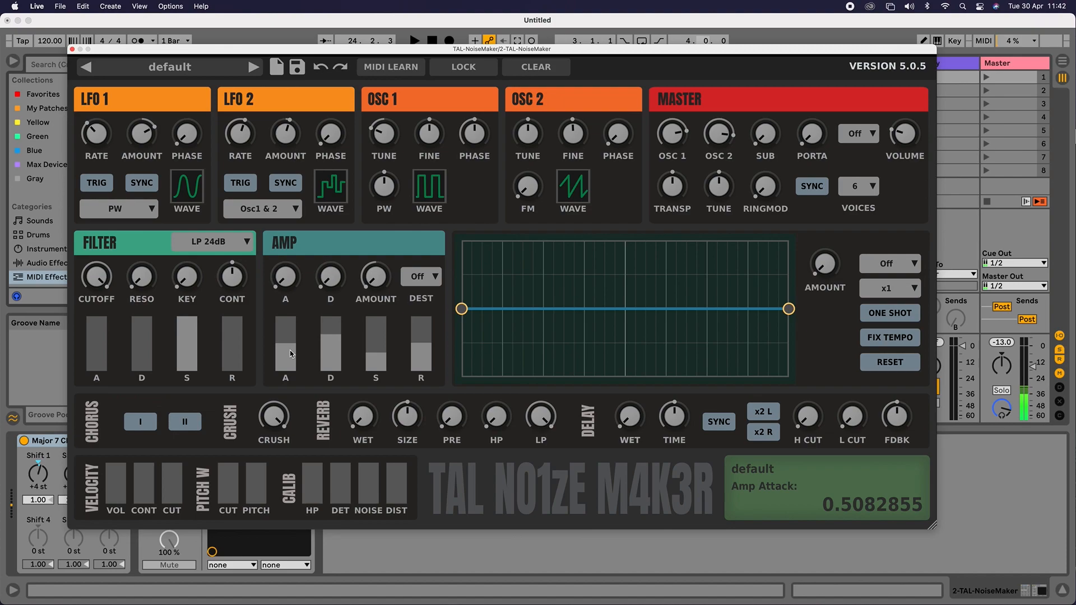
Set the filter type to BP 12dB, raise its contour to maximum and lower the cutoff.
left_click(221, 242)
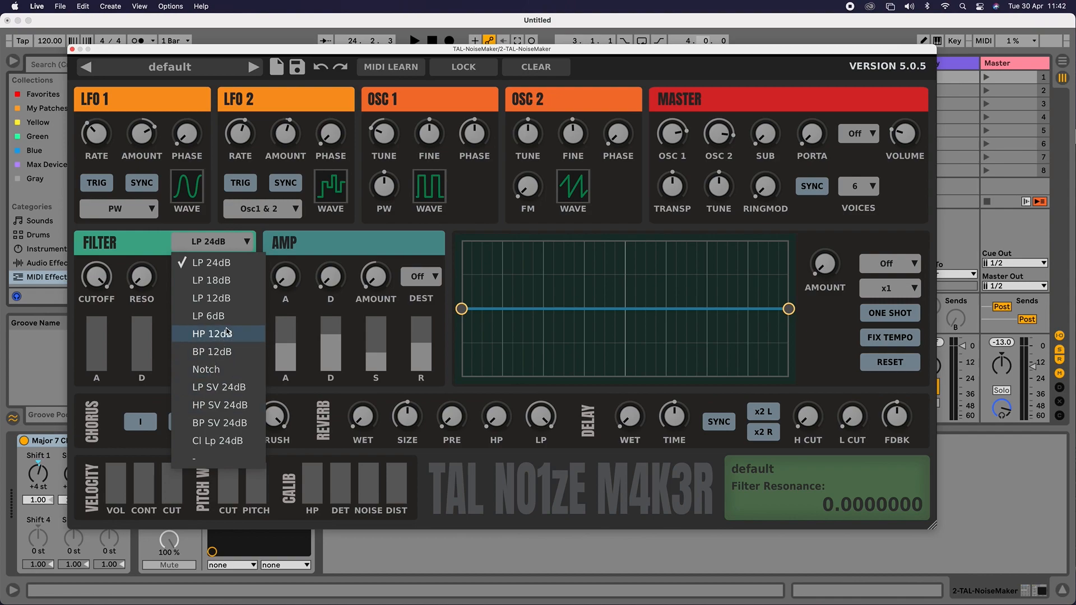
left_click(227, 351)
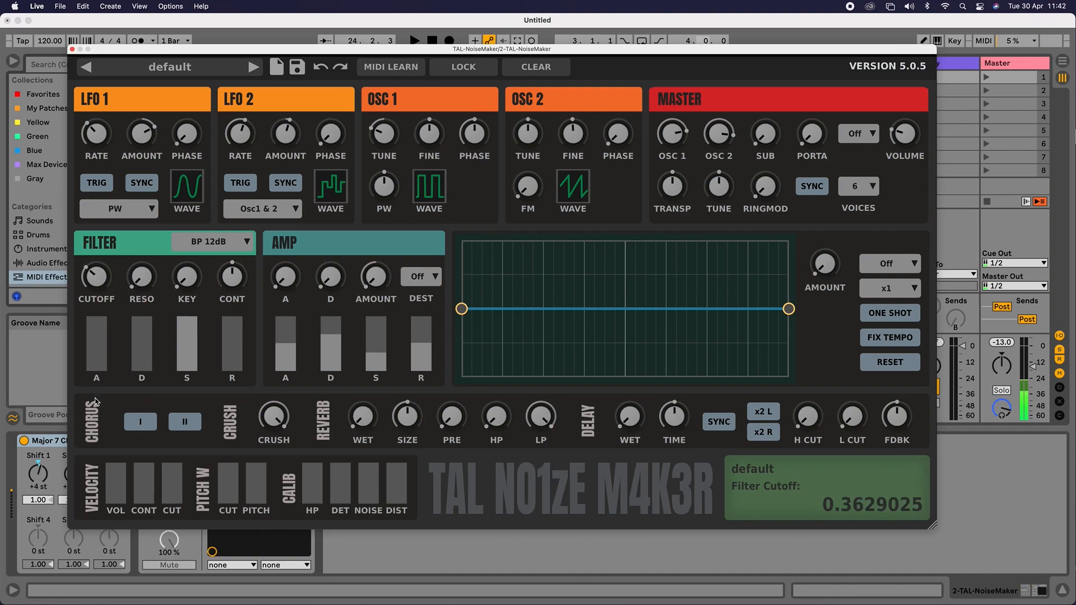
mouse_move(97, 386)
left_mouse_down()
mouse_move(101, 347)
mouse_move(97, 380)
left_mouse_up()
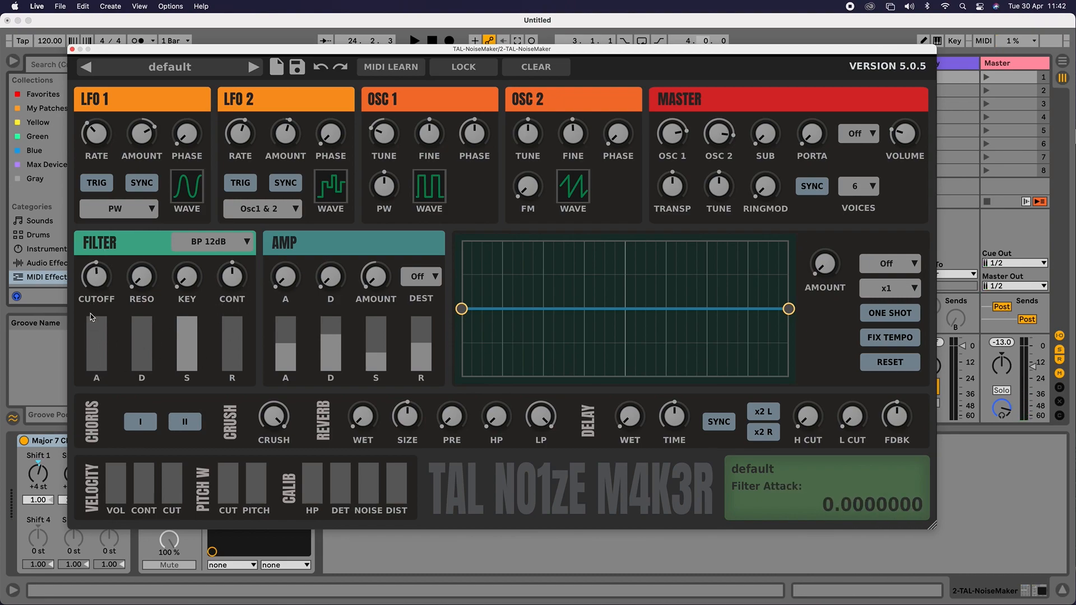
left_click_drag(233, 281, 239, 164)
mouse_move(97, 280)
left_mouse_down()
mouse_move(95, 352)
mouse_move(101, 299)
left_mouse_up()
Shape the filter envelope with a short attack, sustain about 0.28, and decay and release about halfway.
left_click(196, 354)
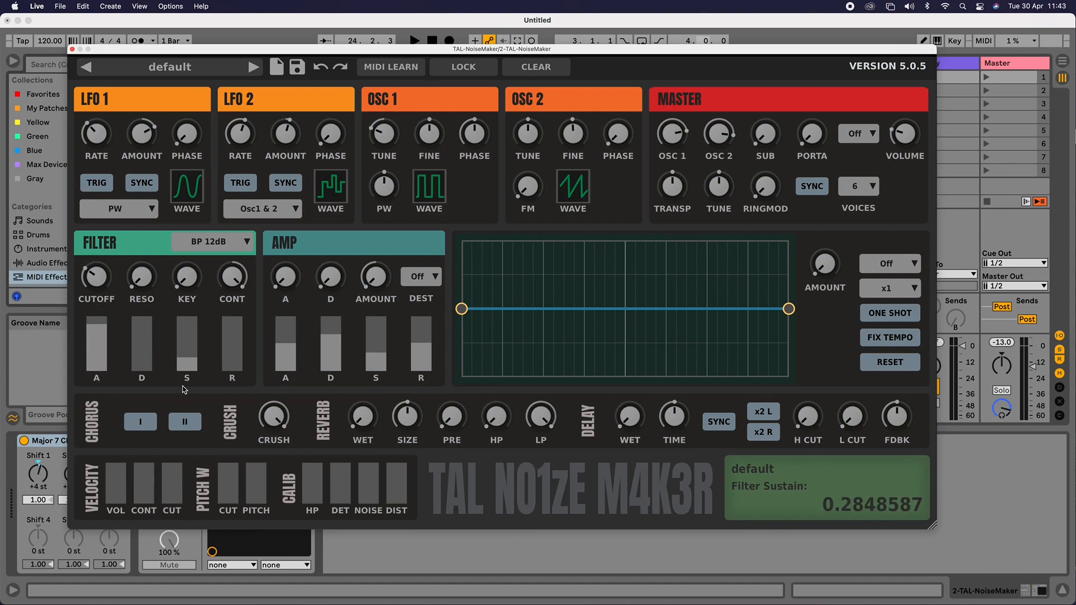
left_click_drag(96, 351, 102, 365)
left_click_drag(229, 366, 233, 328)
mouse_move(143, 348)
left_mouse_down()
mouse_move(138, 340)
mouse_move(97, 373)
mouse_move(136, 359)
left_mouse_up()
Raise the filter resonance to about a third and set the cutoff to about 0.19.
left_click_drag(141, 277, 92, 309)
left_click(92, 270)
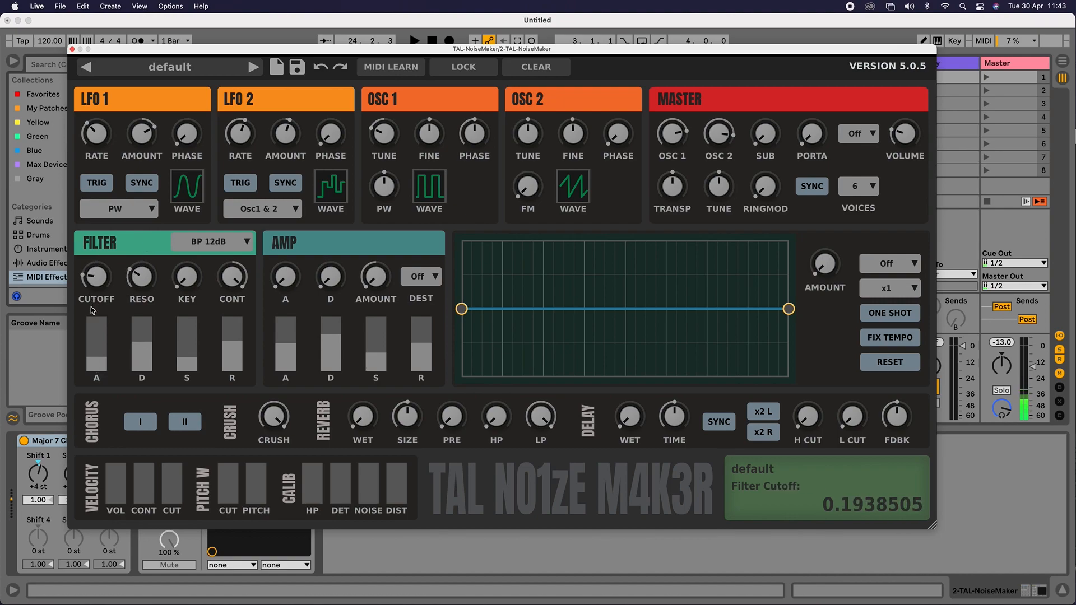
left_click(138, 324)
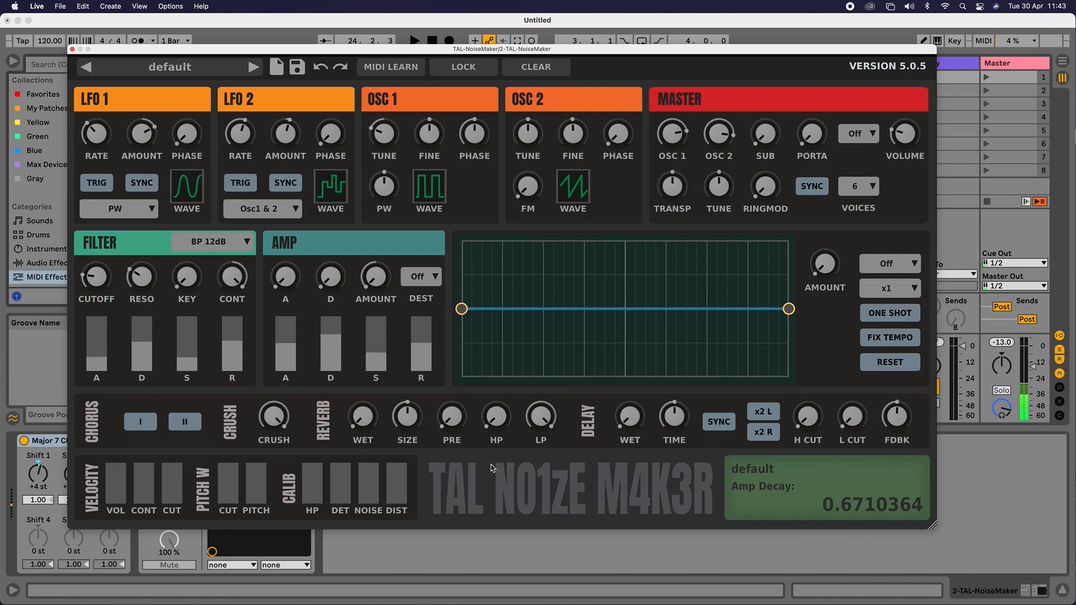
Enable both chorus I and chorus II.
left_click(135, 422)
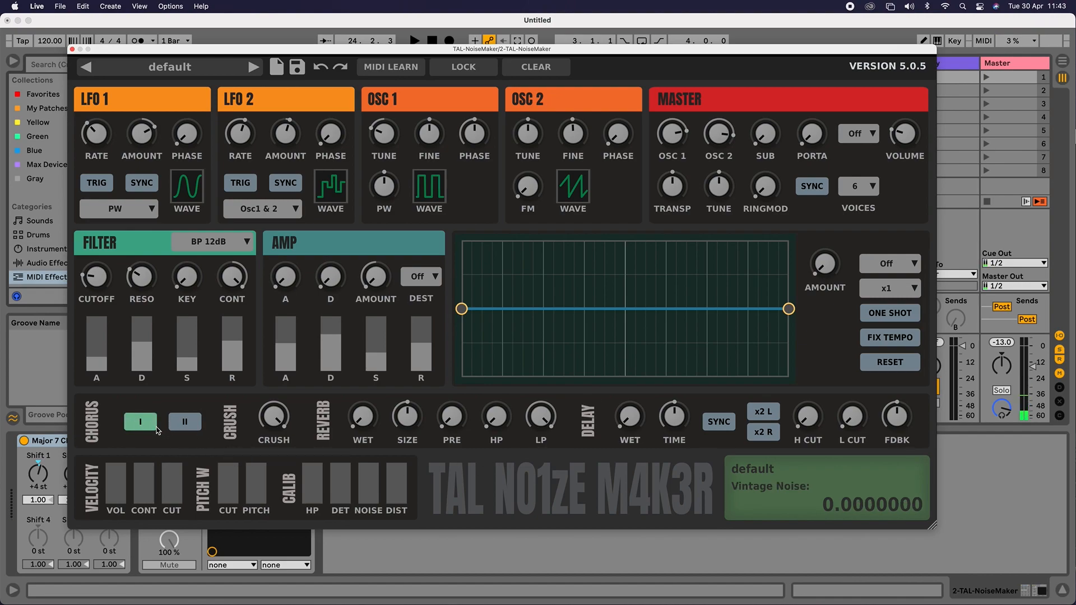
left_click(185, 427)
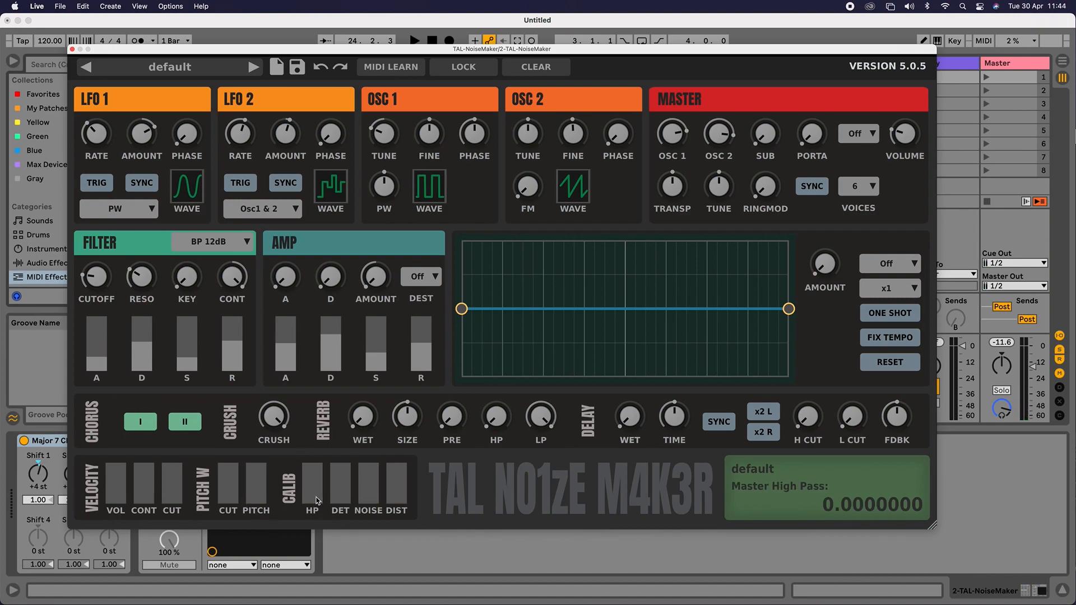
Set the master high pass to about 0.33, vintage noise to about half, and moderate velocity sensitivity for volume, contour and cutoff.
left_click_drag(318, 497, 320, 479)
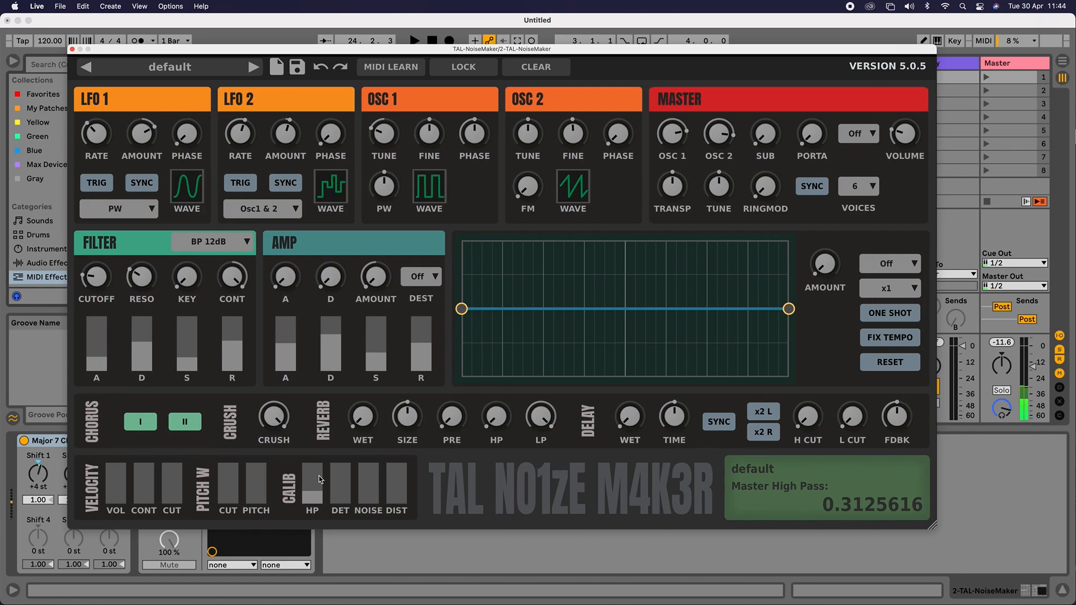
left_click_drag(320, 480, 321, 477)
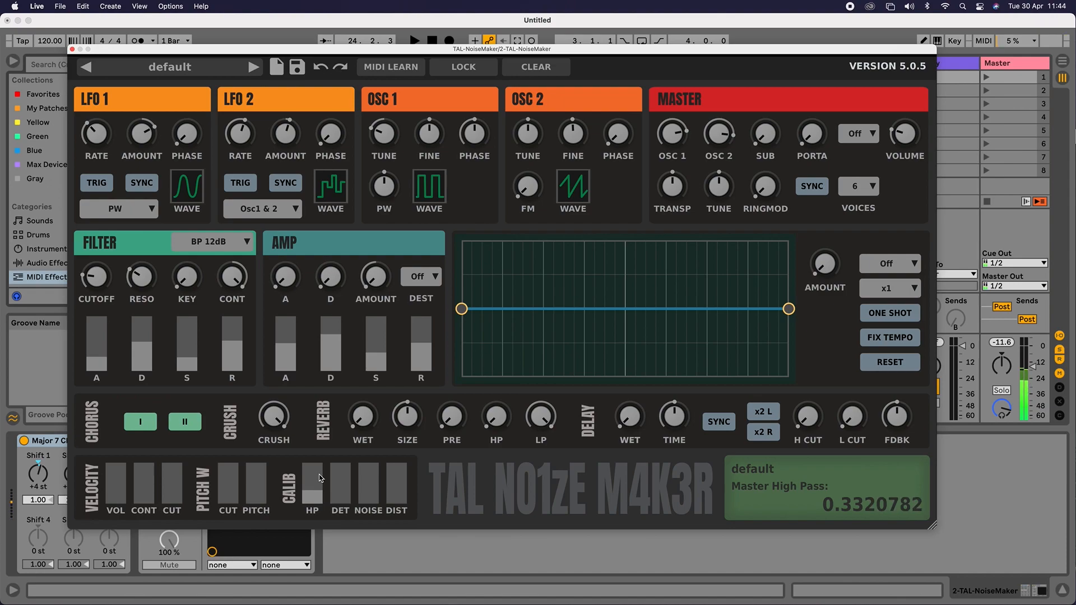
left_click_drag(369, 500, 379, 461)
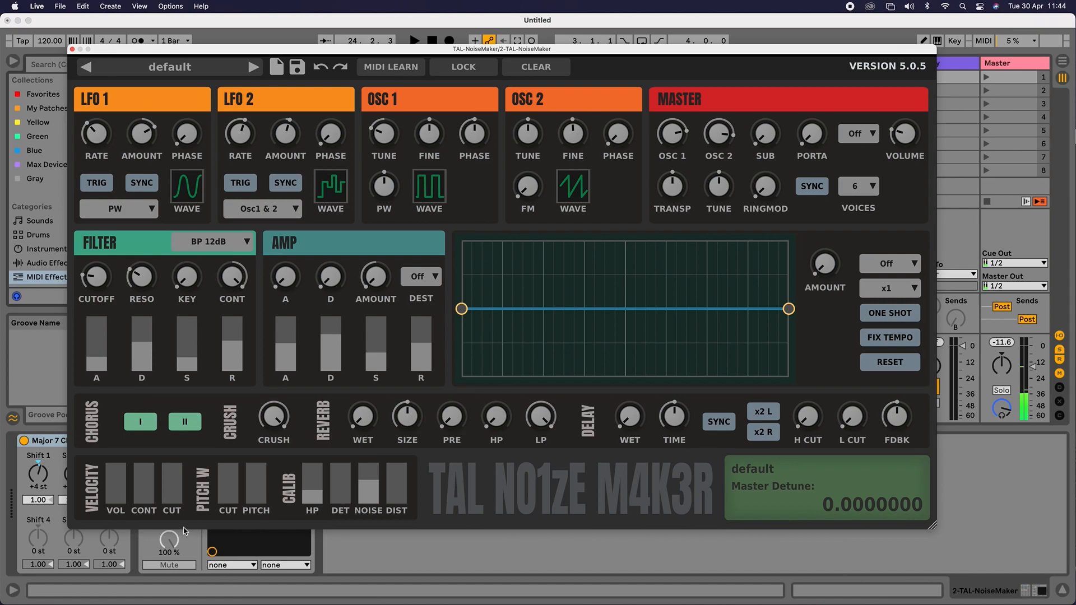
left_click_drag(165, 497, 124, 456)
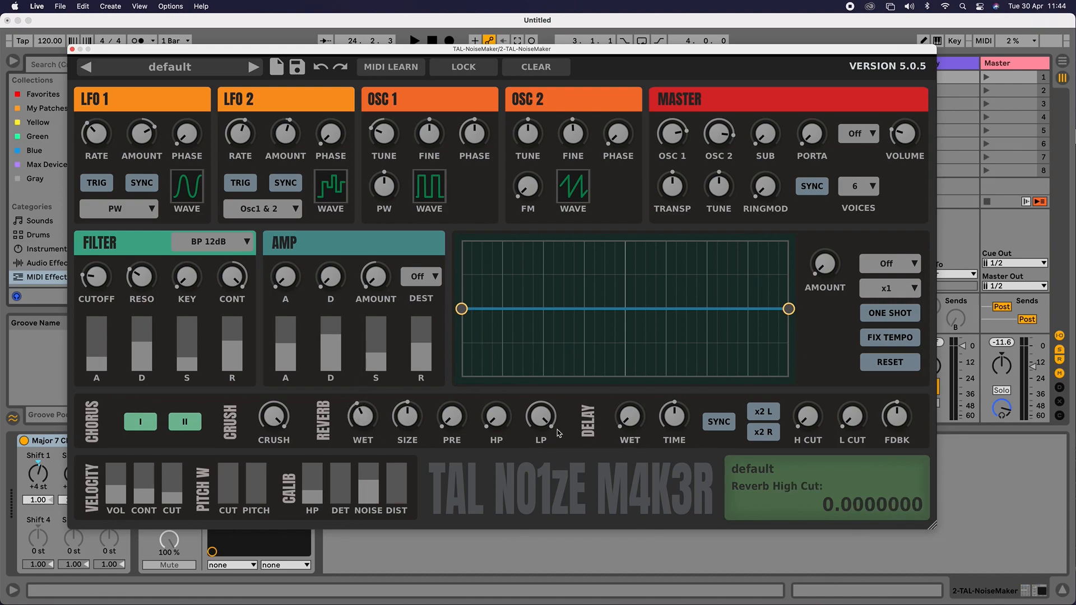
Set the reverb LP to about 0.77 and size to about 0.2, with delay wet about 0.34 and delay time 0.33 s.
left_click_drag(483, 425, 541, 457)
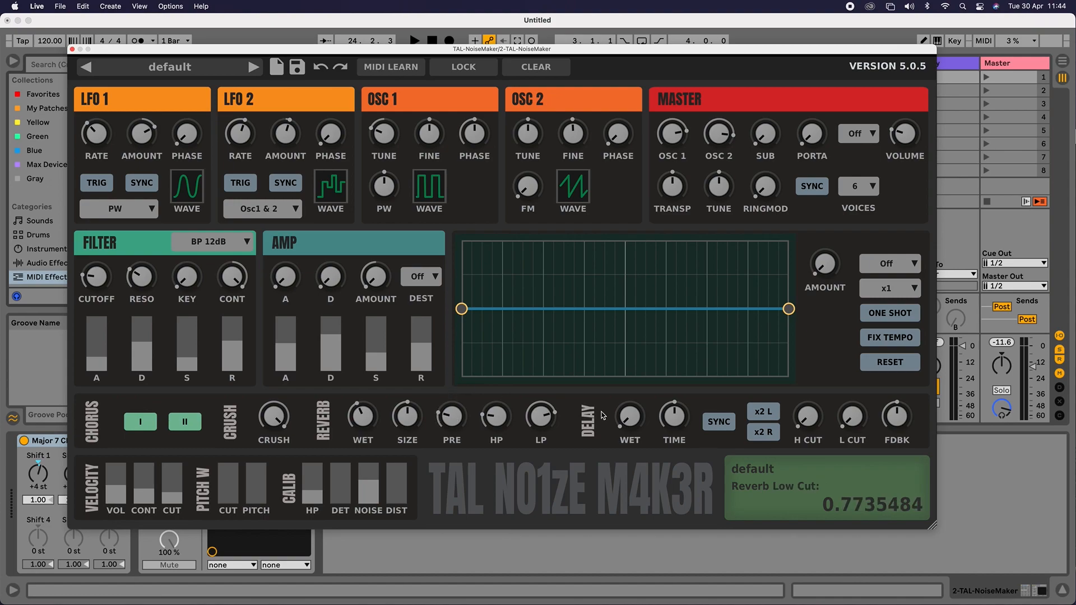
left_click_drag(630, 425, 628, 369)
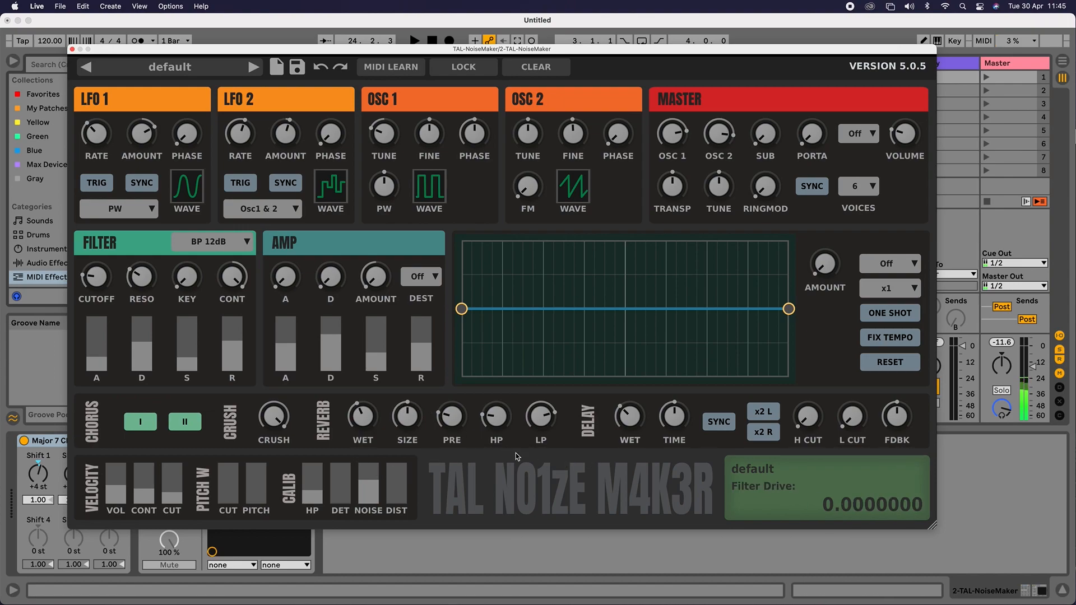
left_click_drag(407, 416, 451, 447)
left_click_drag(674, 416, 664, 462)
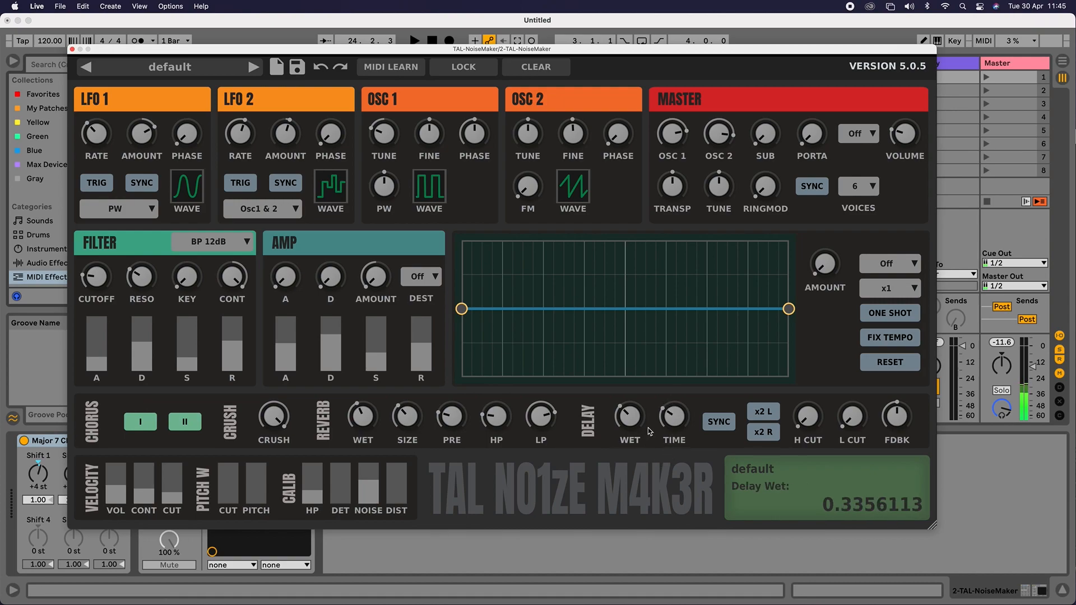
left_click_drag(407, 415, 408, 451)
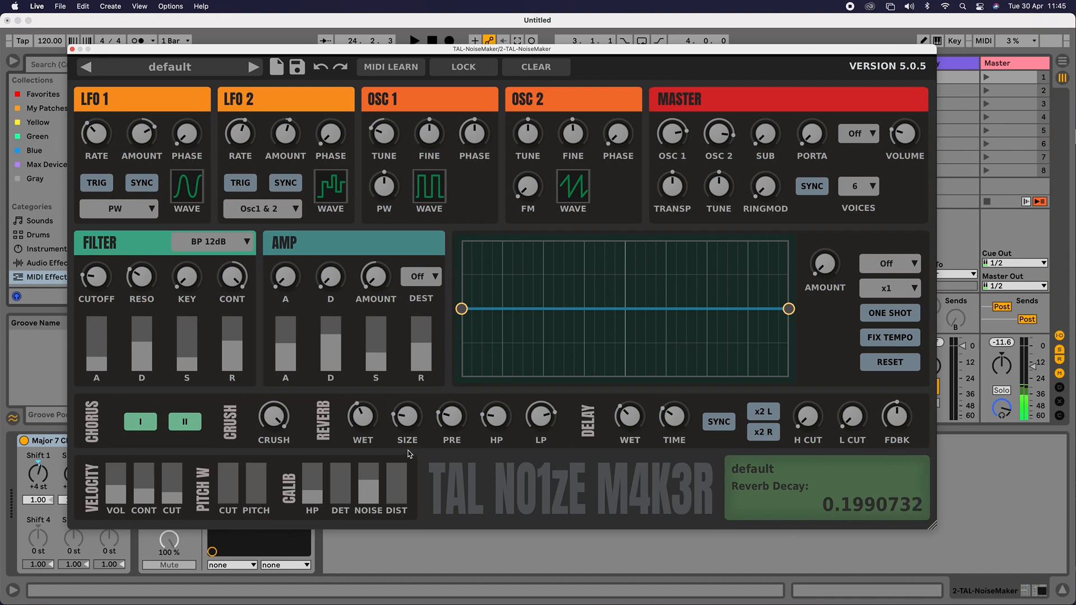
Slightly shorten the amp and filter releases, and set delay wet to about 0.13, high cut to about 0.29 and feedback to about a third.
left_click_drag(427, 357, 426, 362)
left_click_drag(232, 346, 232, 351)
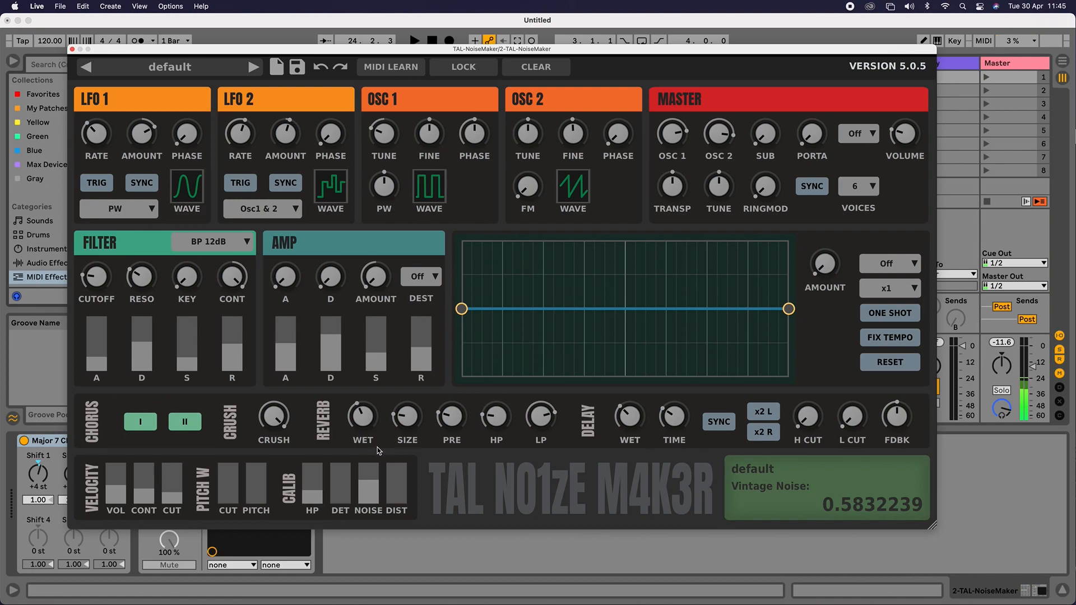
left_click_drag(637, 428, 615, 457)
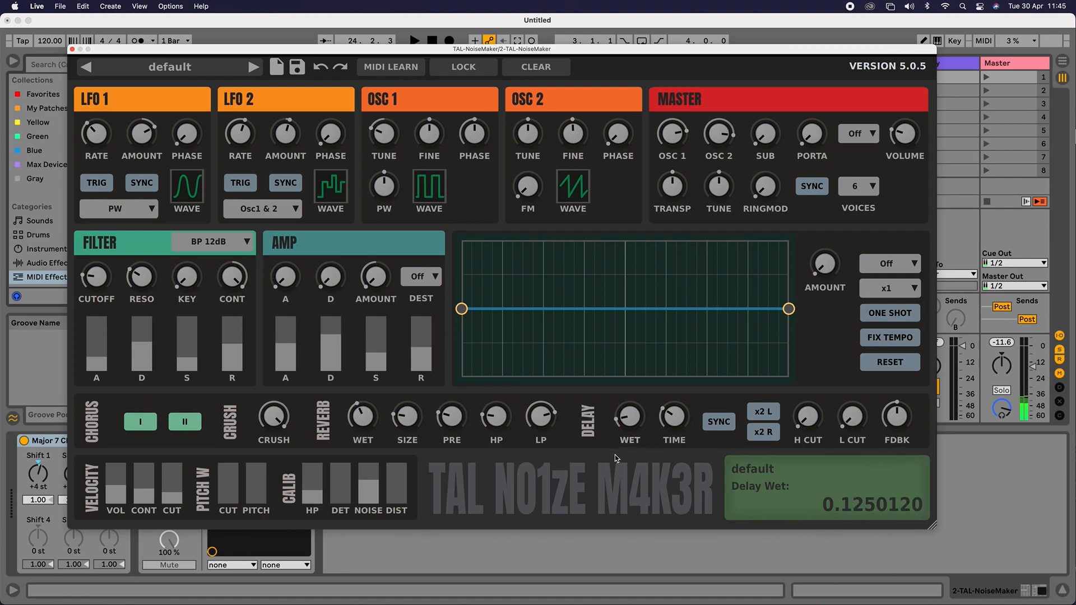
left_click_drag(807, 418, 811, 373)
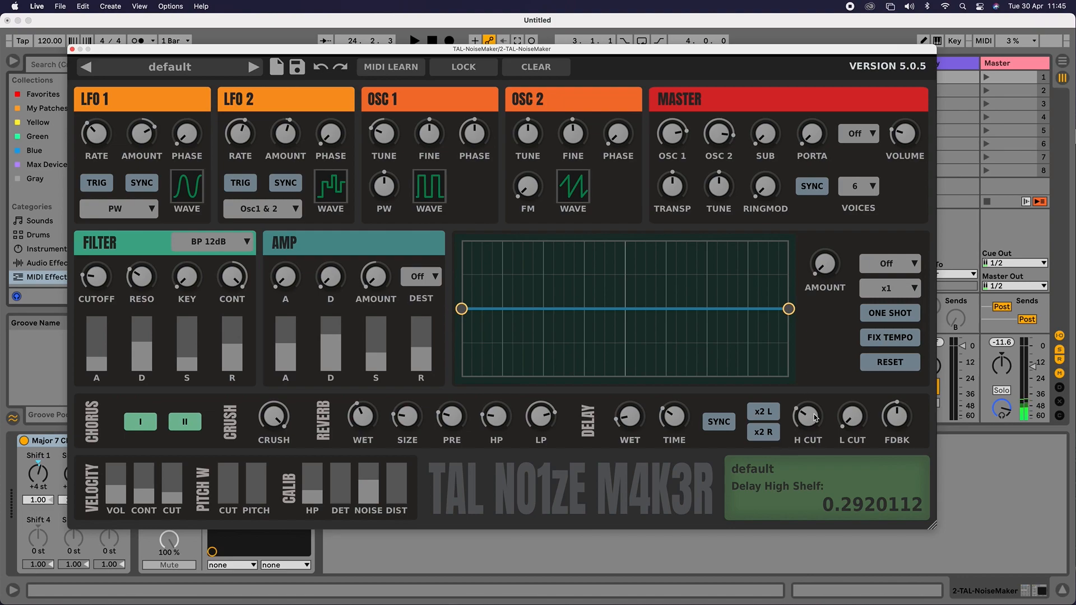
left_click_drag(897, 416, 898, 456)
mouse_move(667, 425)
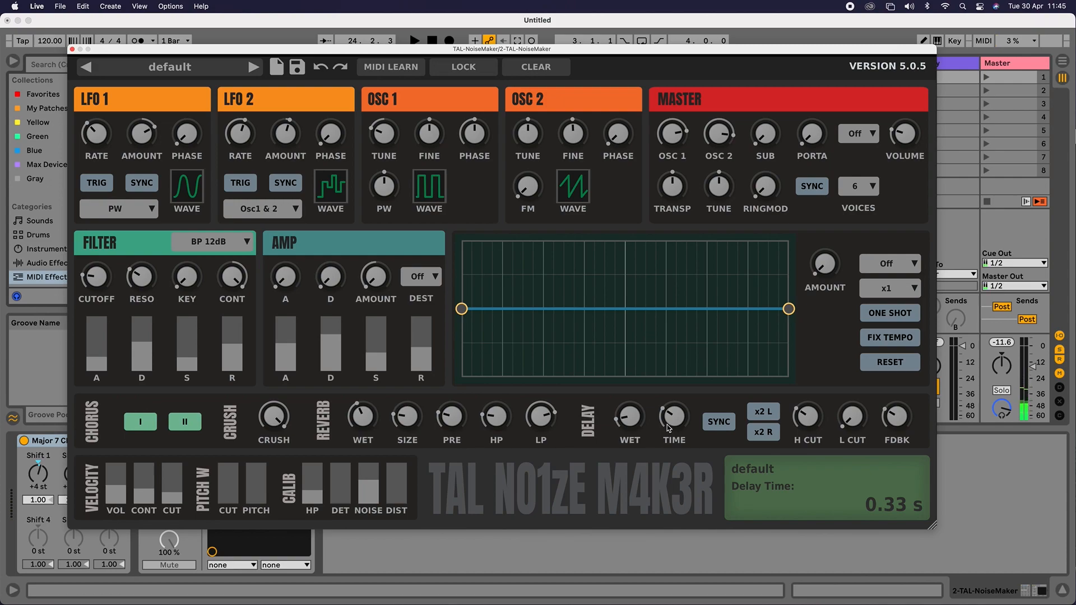
Set the amp release to about 0.54, raise the reverb size to about a third, and close the synth window.
left_click_drag(422, 354, 422, 347)
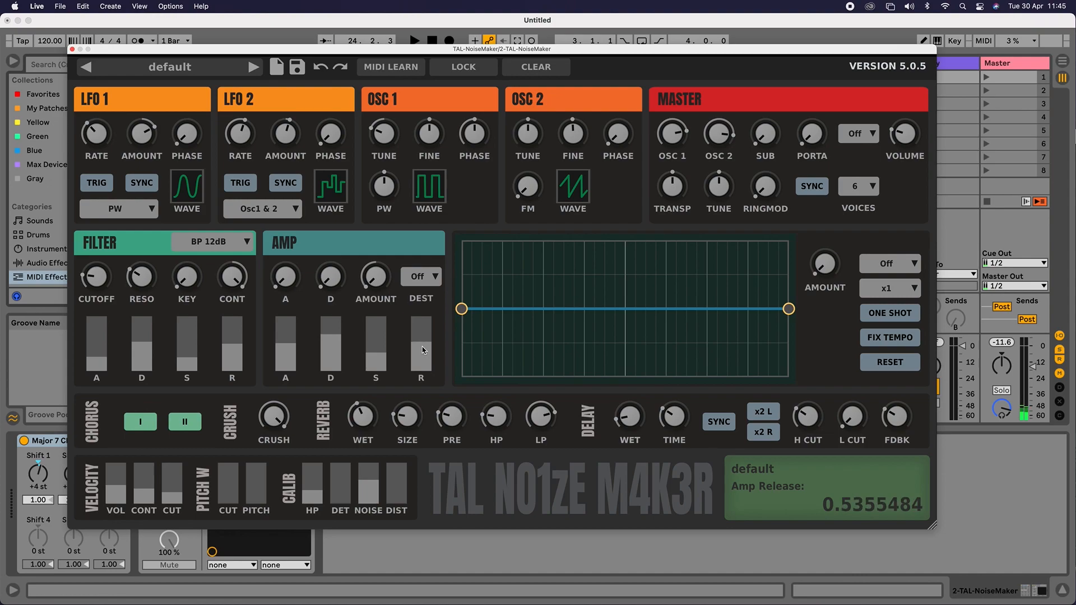
left_click_drag(412, 419, 413, 406)
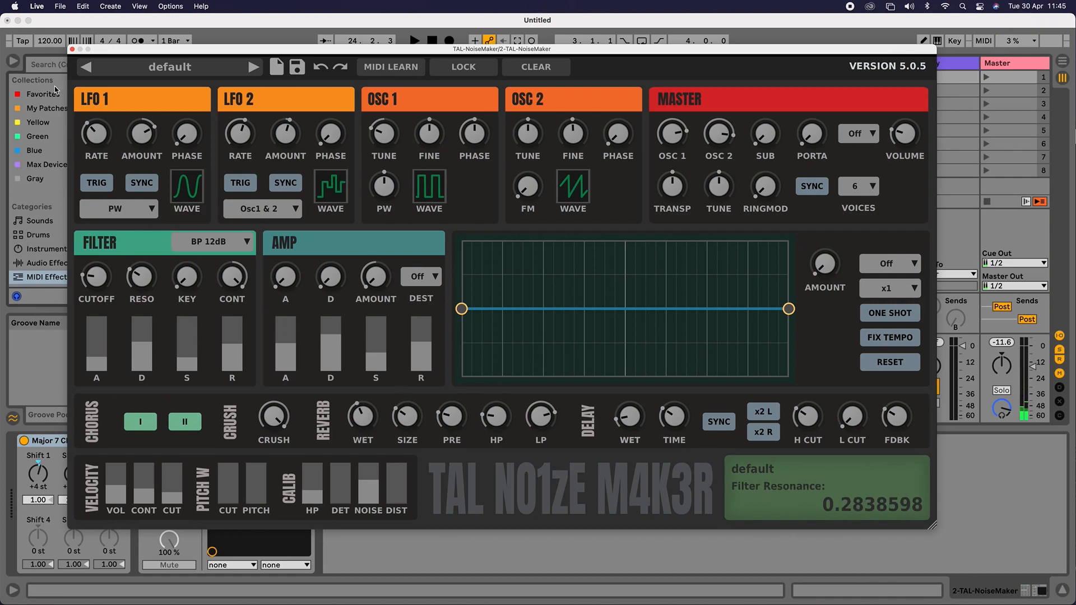
left_click(72, 50)
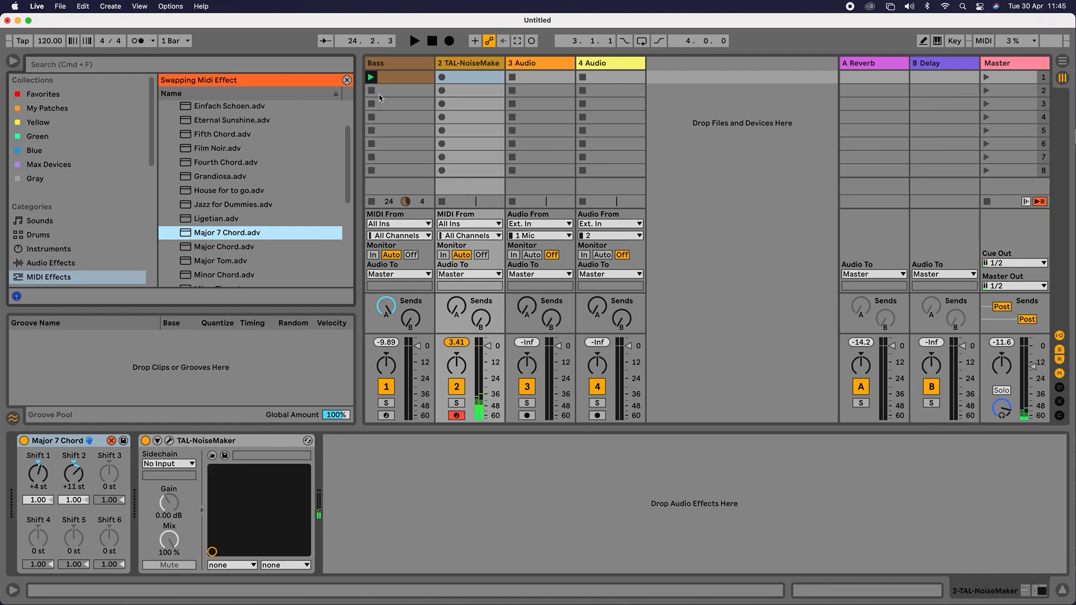
Create an empty MIDI clip in the first slot of the TAL-NoiseMaker track and enlarge its piano roll.
left_click(418, 76)
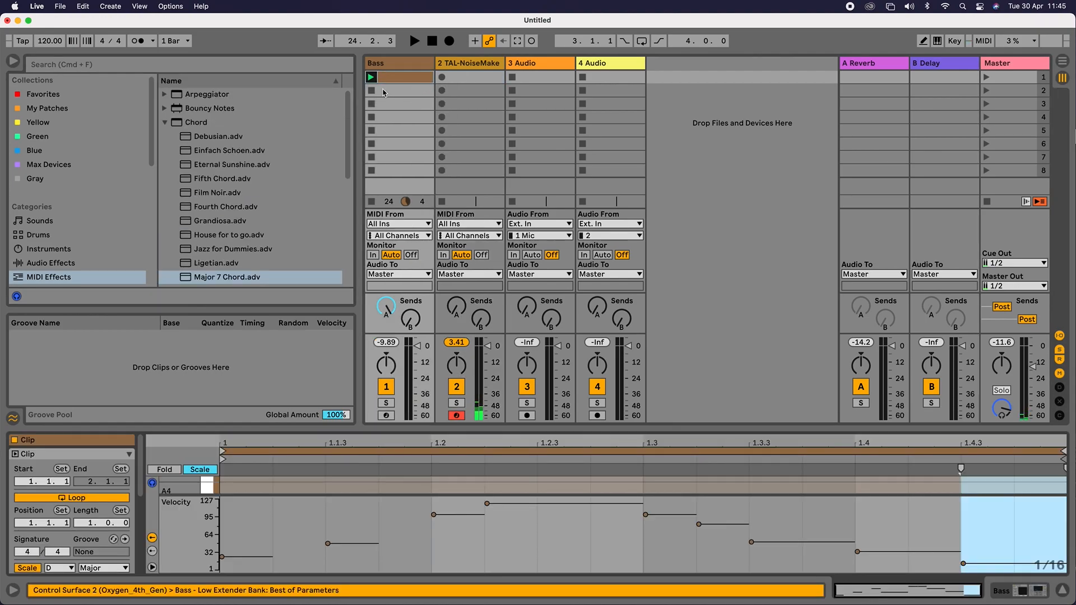
left_click_drag(368, 427, 392, 528)
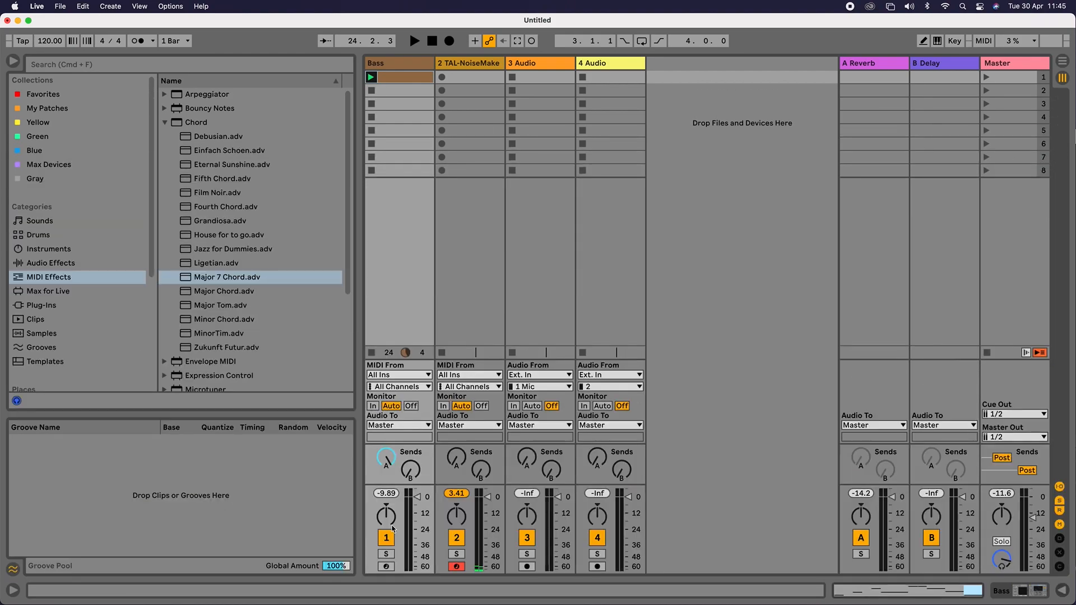
double_click(477, 78)
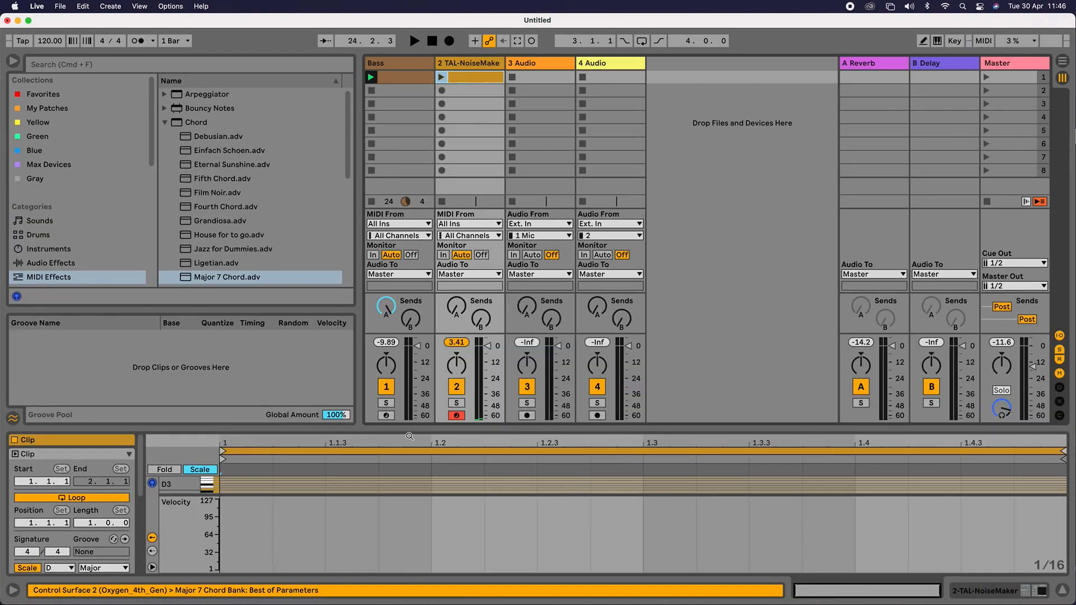
left_click_drag(409, 433, 410, 71)
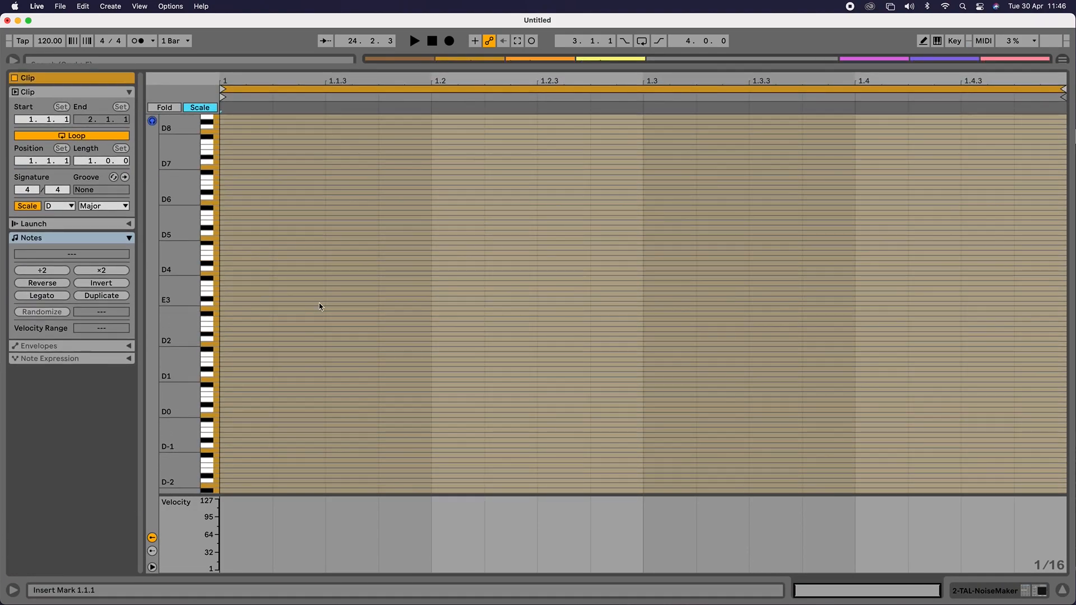
left_click_drag(175, 252, 196, 315)
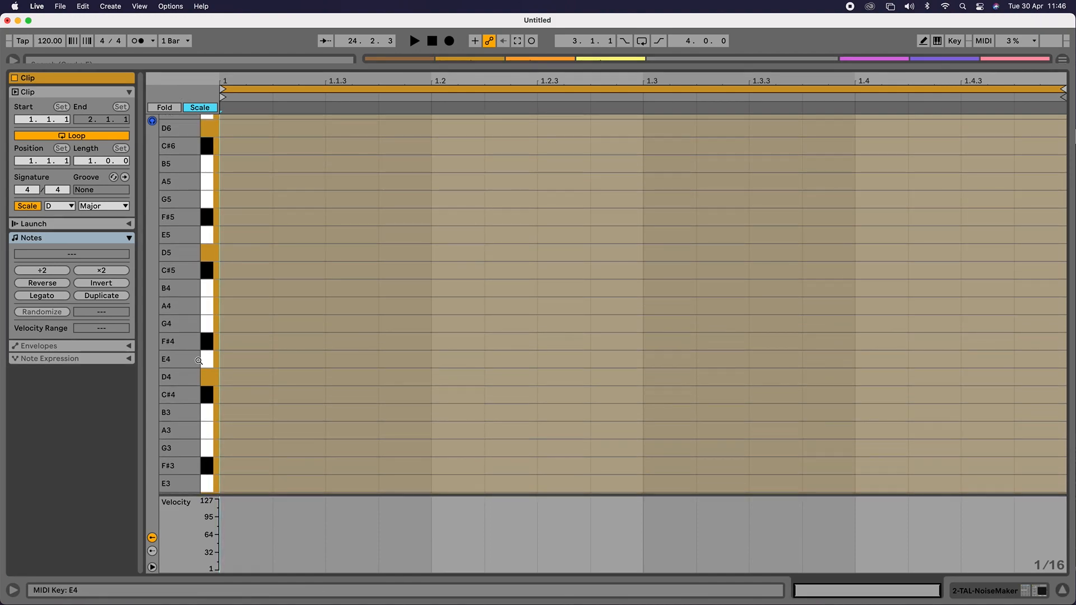
Draw a D5 note across the first half of the bar and an A4 note across the second half.
left_click(212, 381)
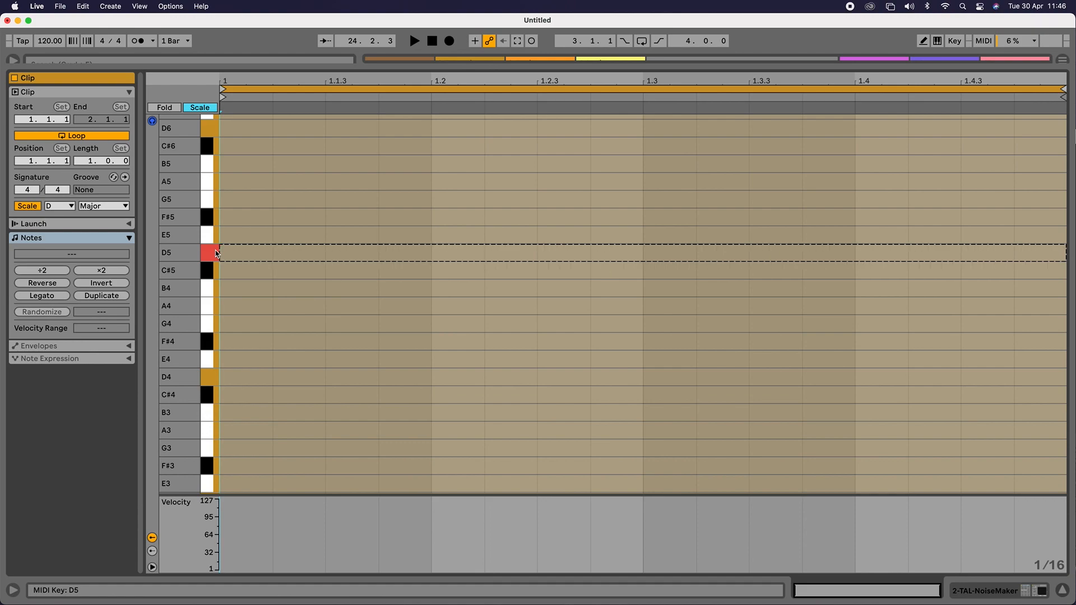
double_click(246, 253)
left_click_drag(271, 253, 641, 276)
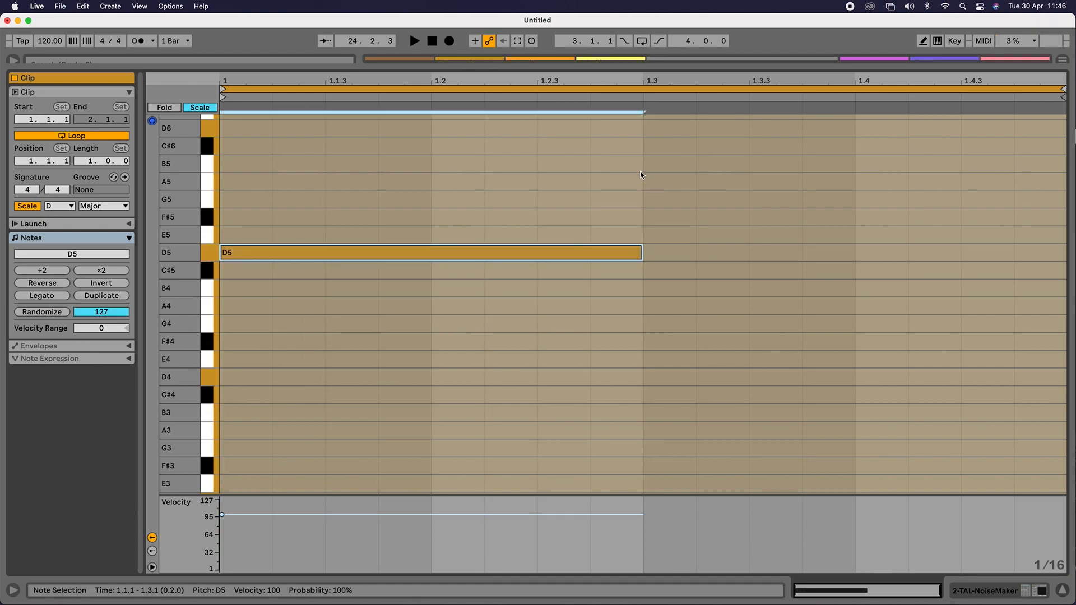
double_click(661, 306)
left_click_drag(695, 307, 1041, 320)
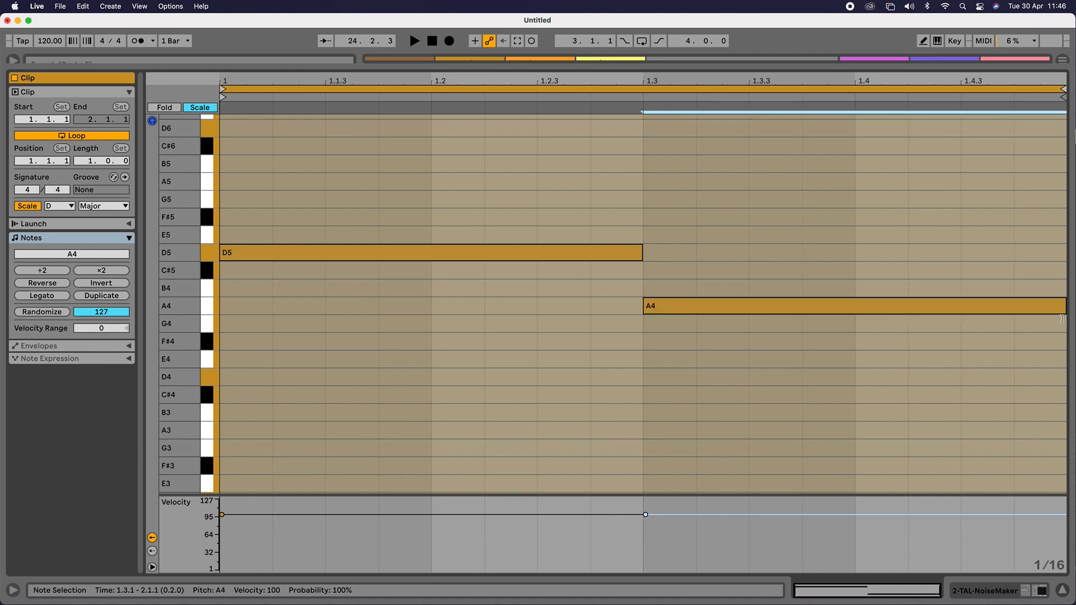
left_click(1061, 591)
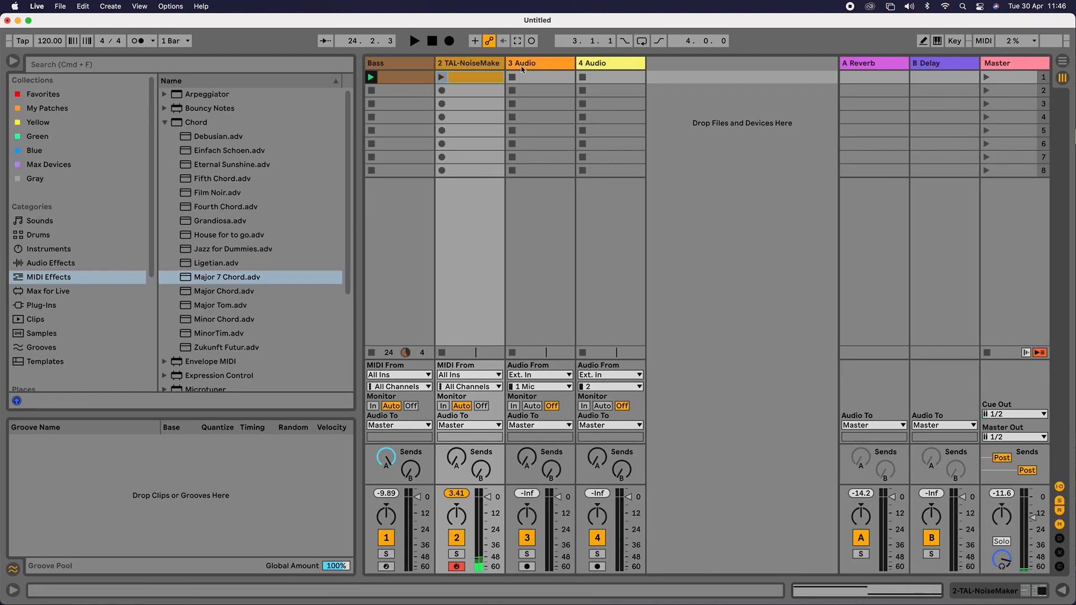
Launch the first scene to hear the bass and chord clips together, and stop playback.
left_click(987, 77)
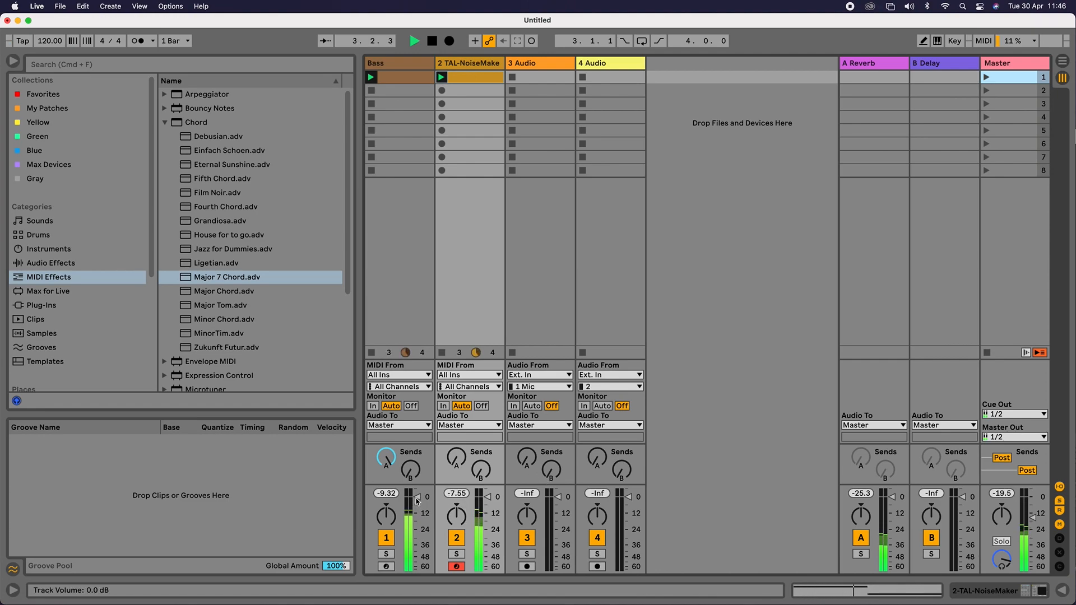
key("space")
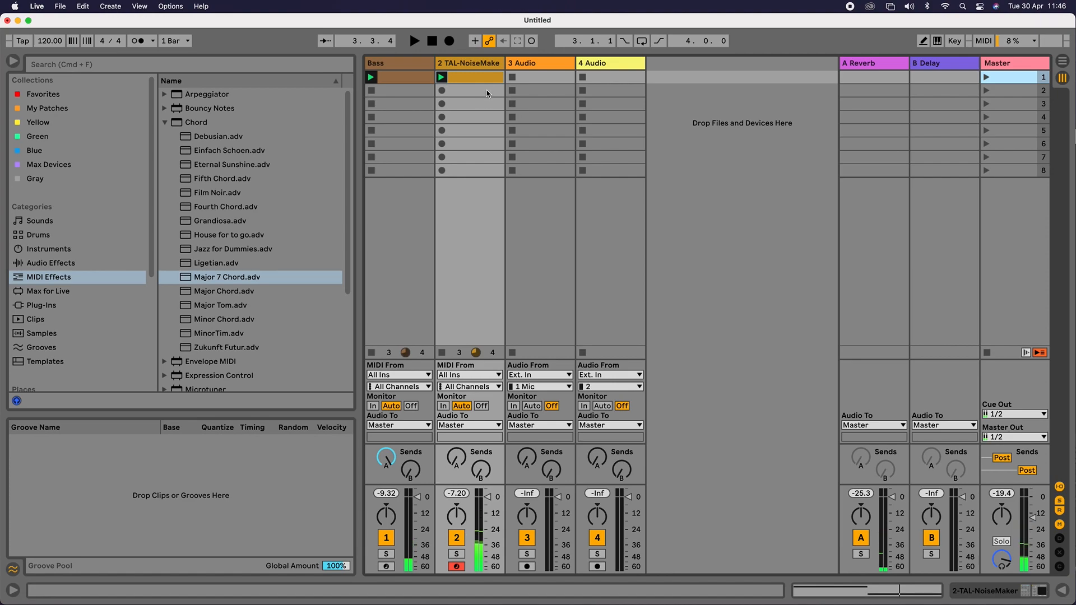
Rename the second track, the TAL-NoiseMaker chord track, as Pad.
double_click(472, 62)
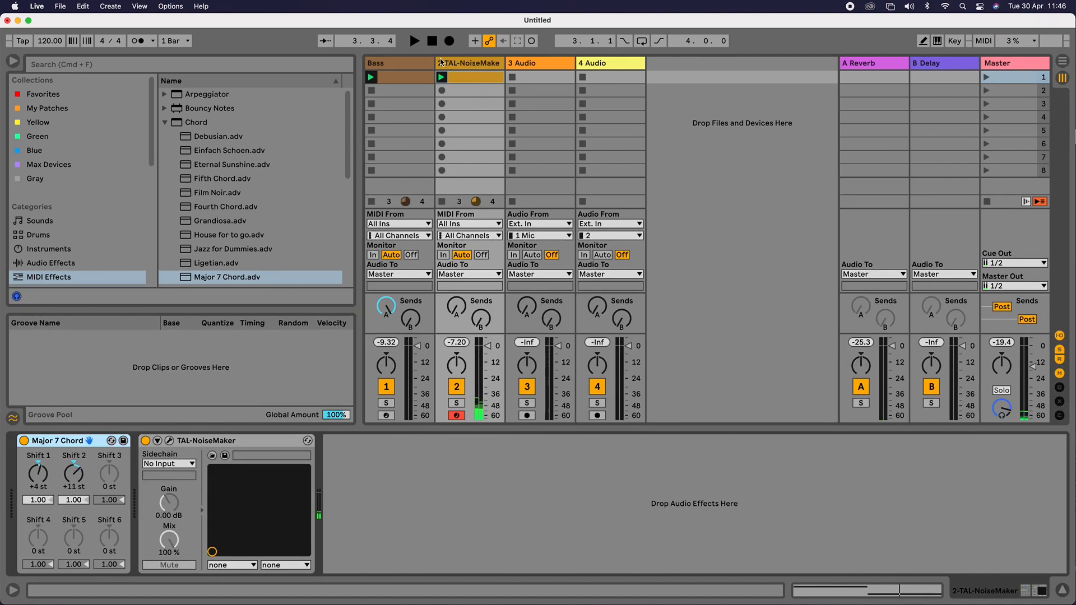
left_click(413, 63)
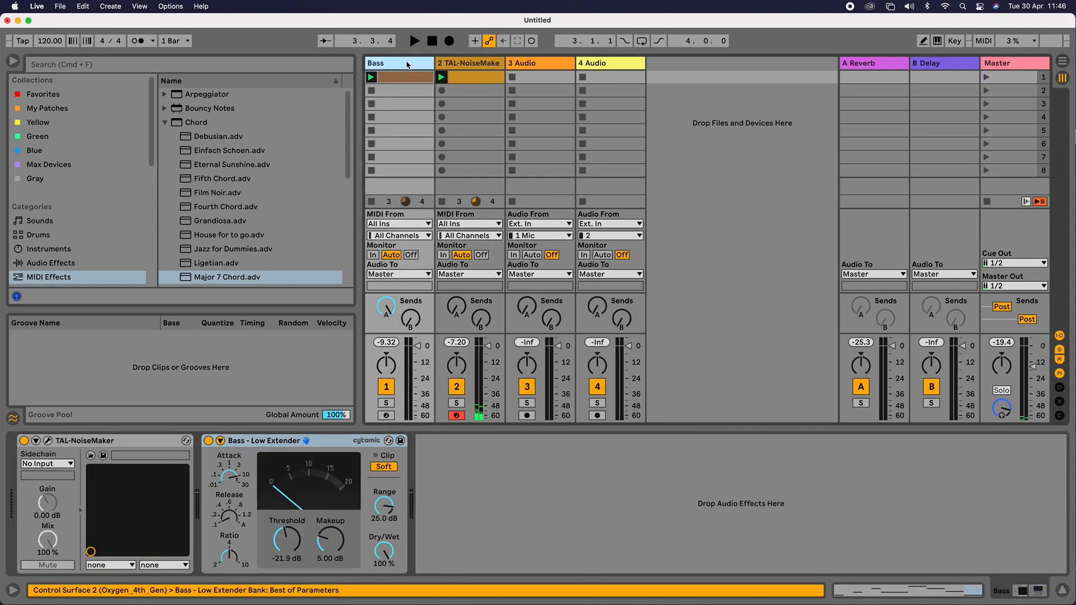
left_click(473, 63)
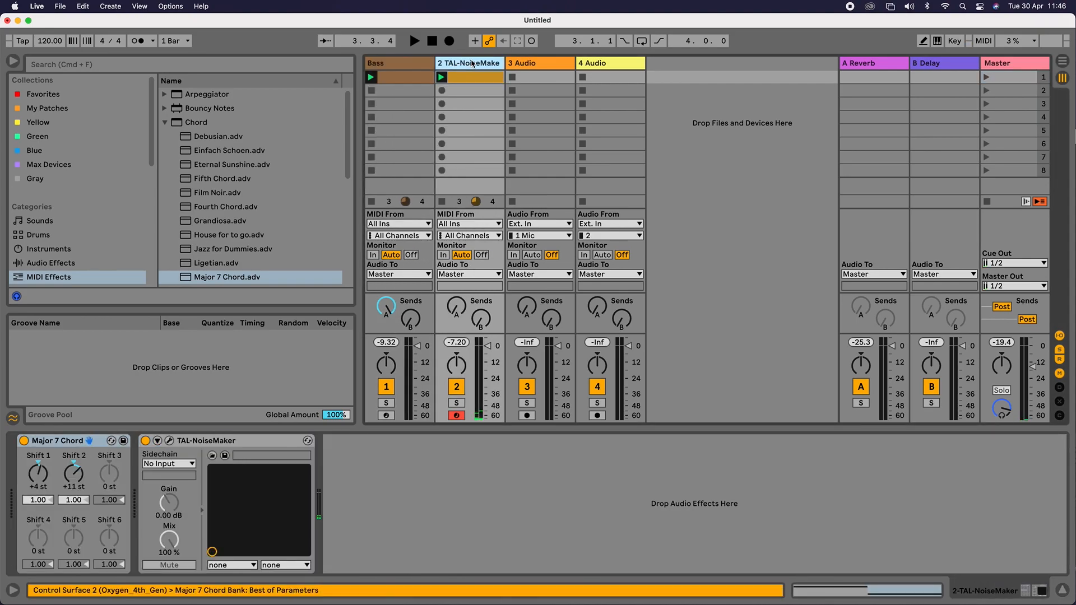
key("super+r")
type("Pad")
key("Return")
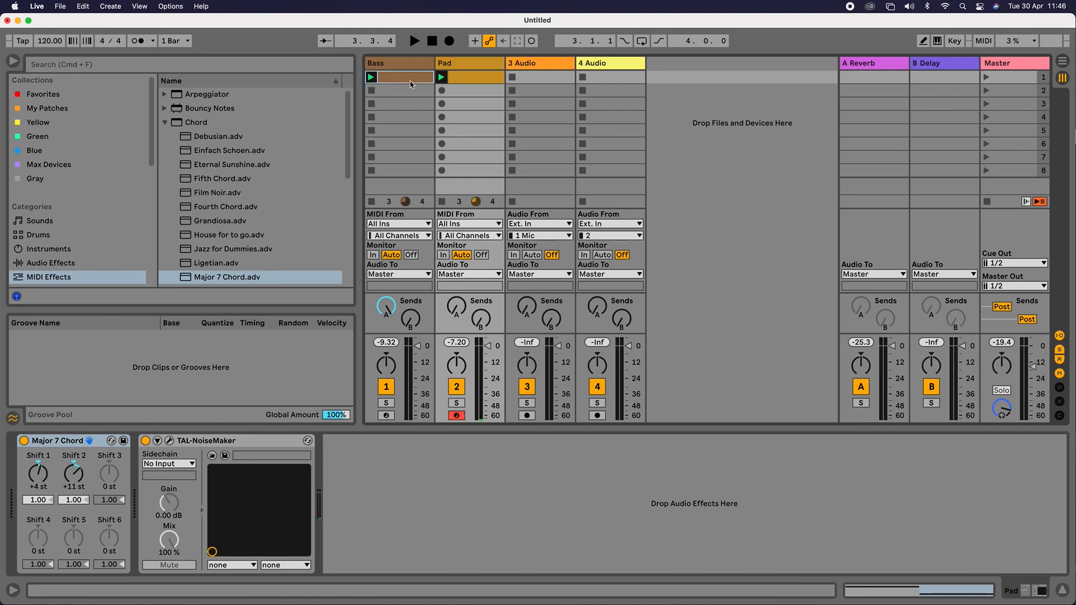
Name the first clip on the Bass track Bass and the clip on the Pad track Pad.
left_click(410, 85)
key("super+r")
type("Ba")
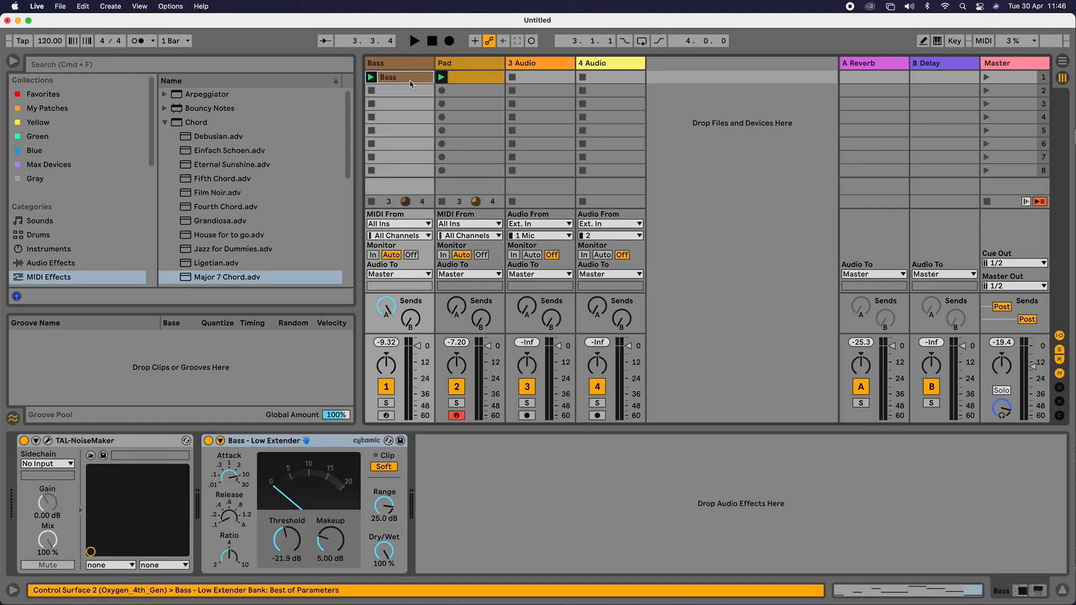
left_click(479, 81)
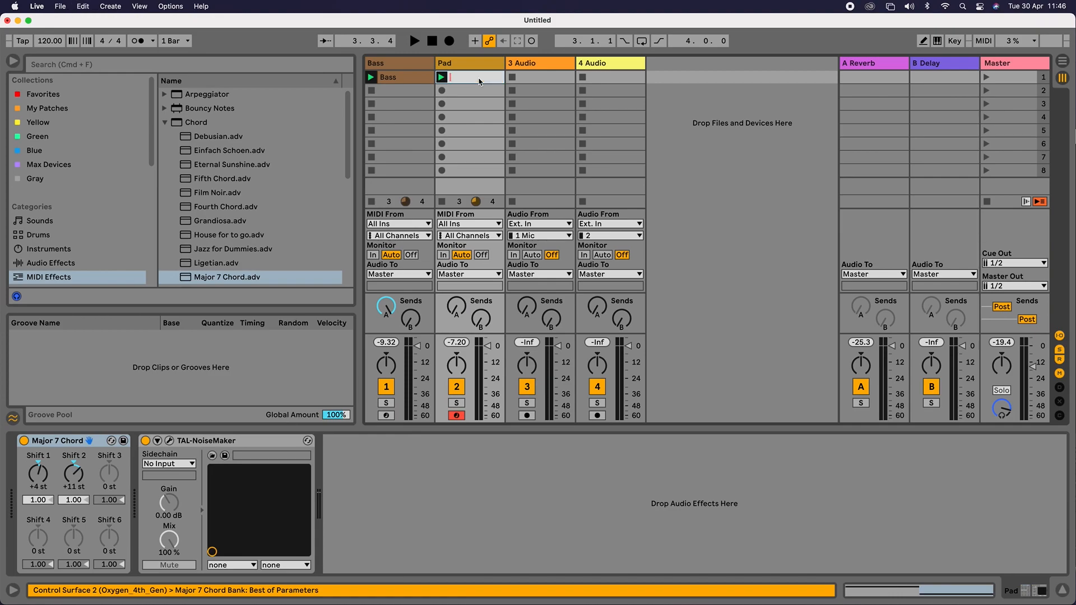
type("Pad")
key("Return")
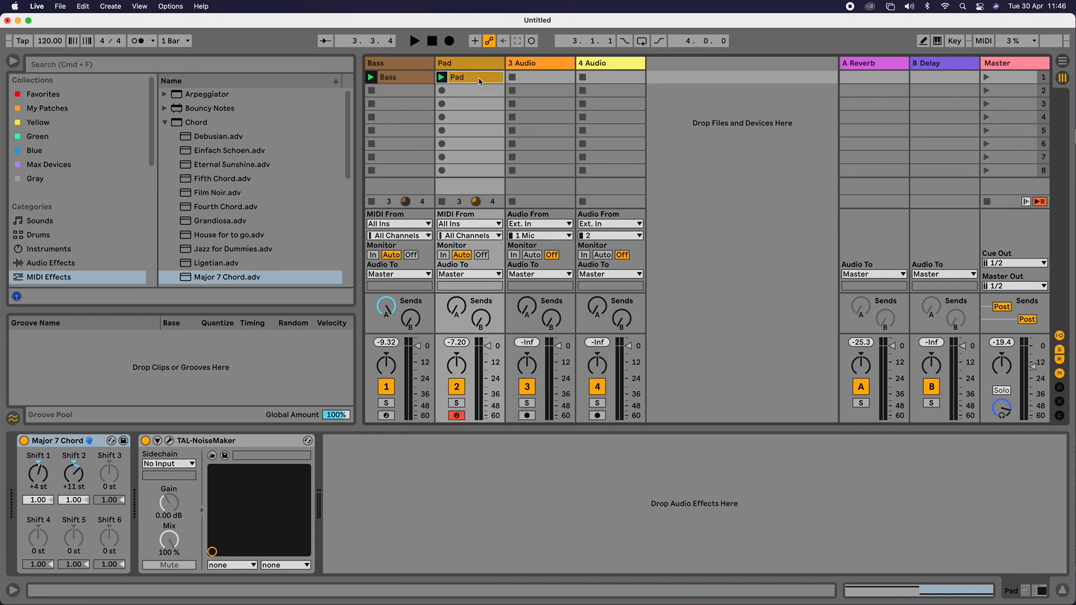
Freeze the Bass track and flatten it to audio.
left_click(410, 66)
right_click(409, 65)
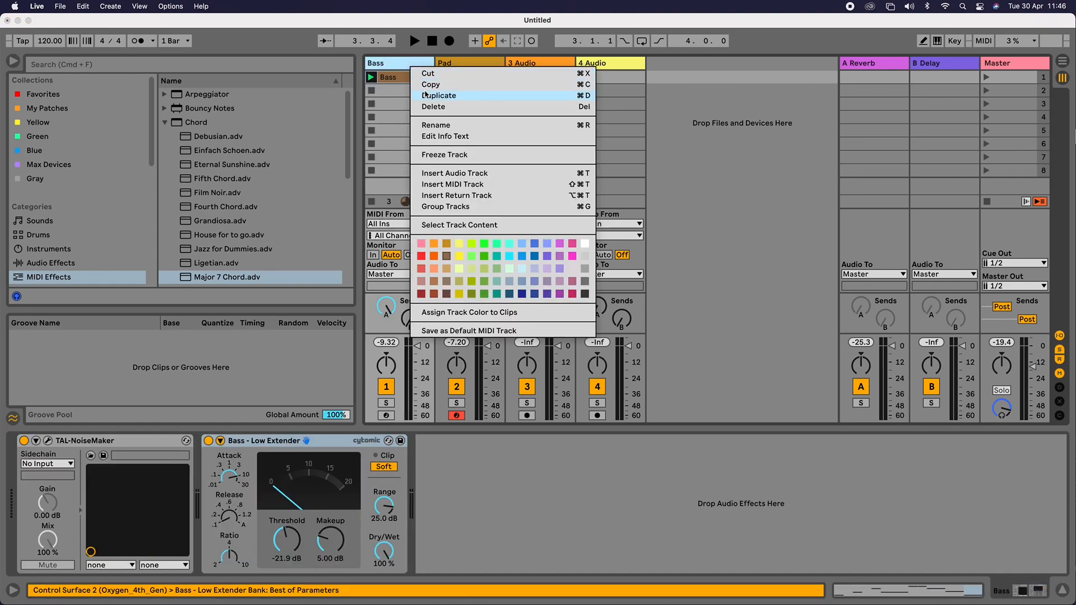
left_click(456, 159)
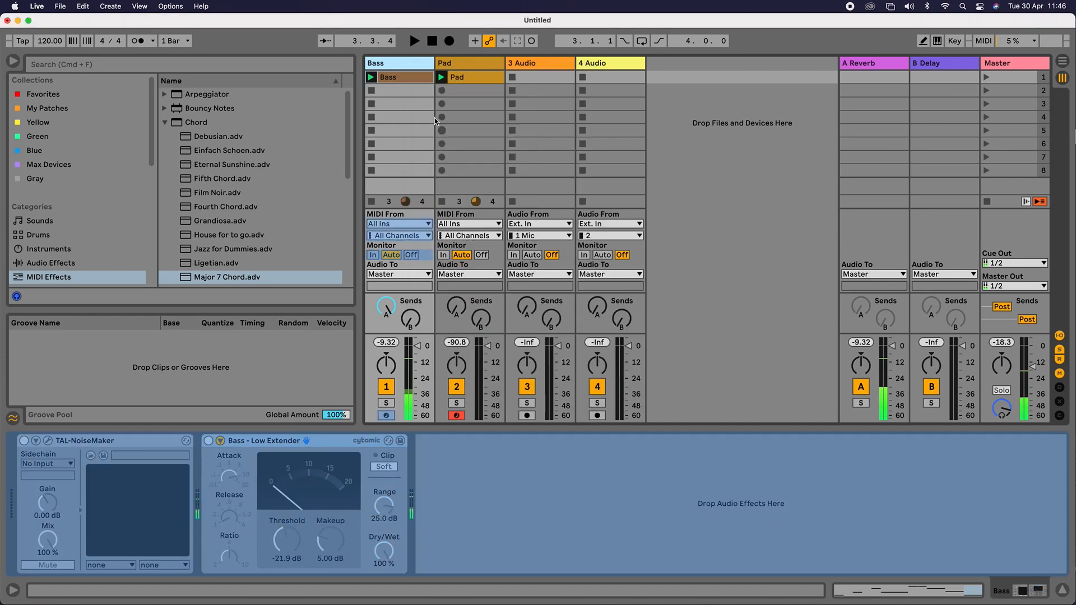
right_click(412, 69)
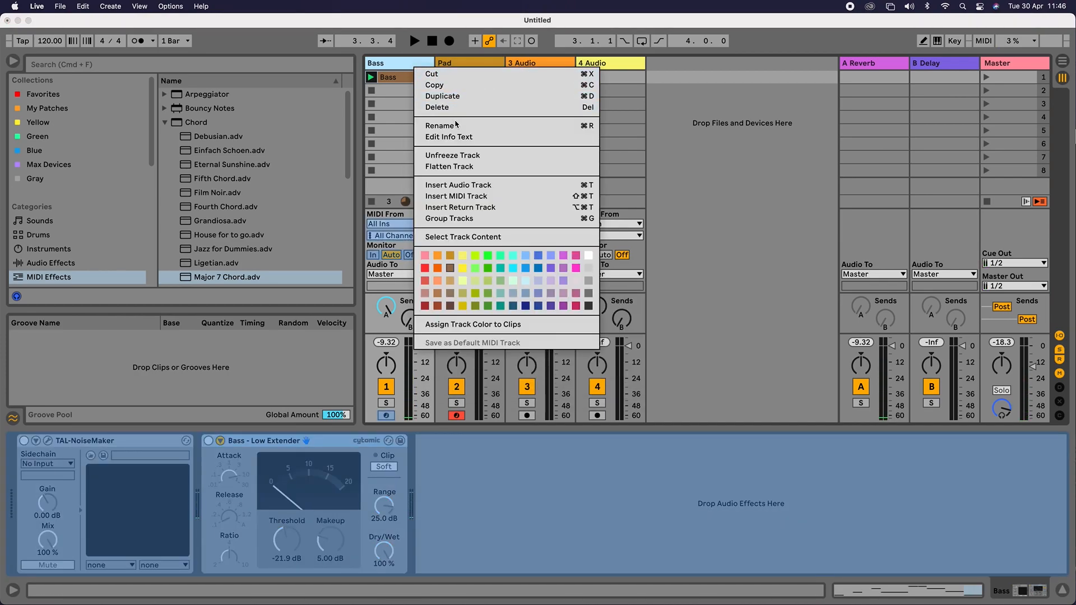
left_click(473, 166)
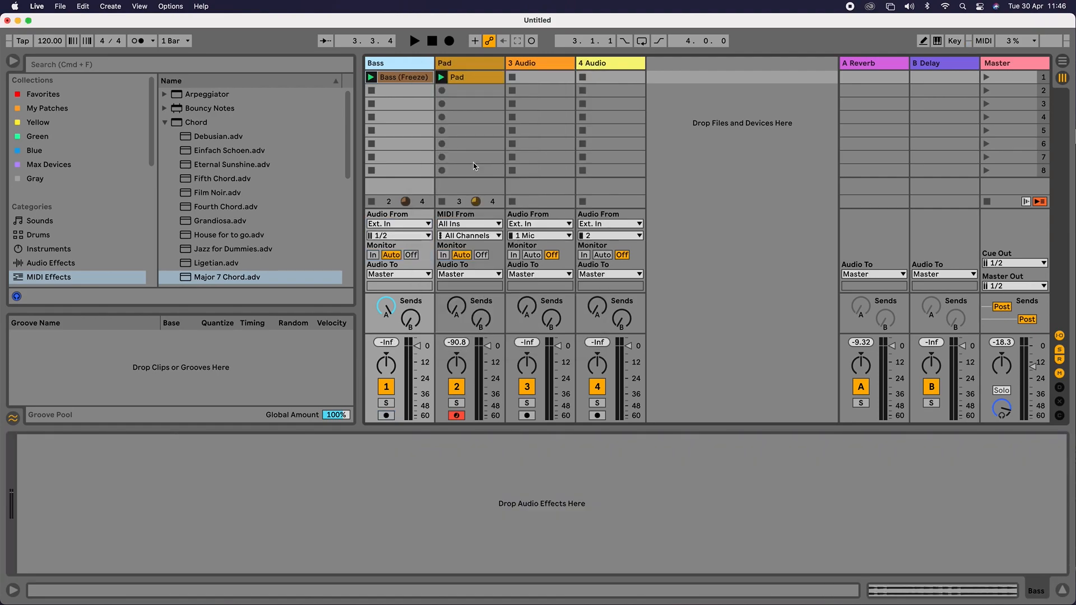
Examine the flattened bass clip's waveform and loop range, and close the clip view.
double_click(397, 78)
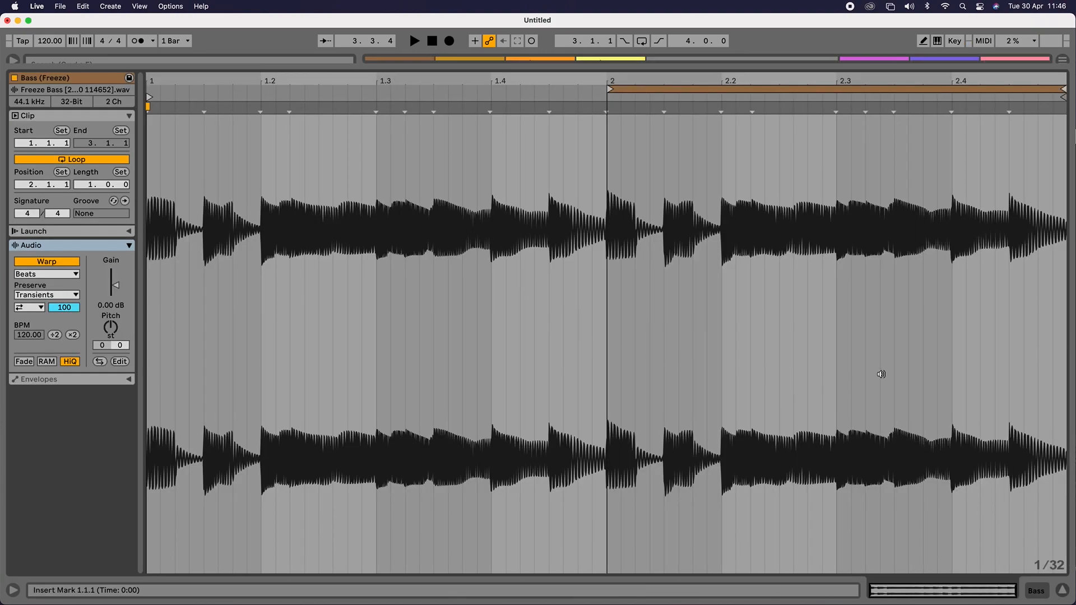
left_click(1063, 591)
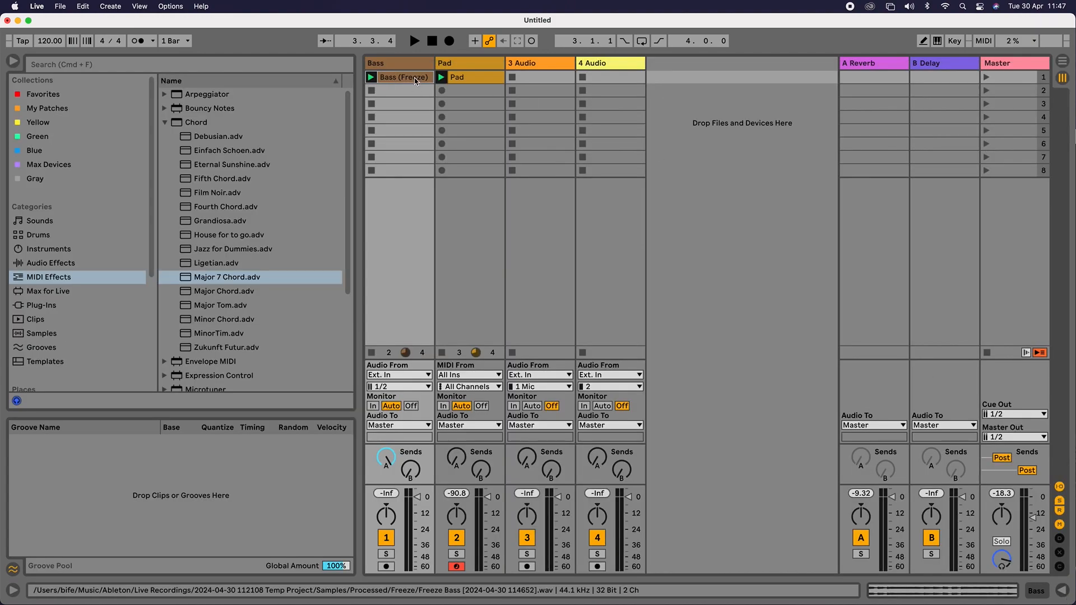
Reveal the flattened Bass clip's audio file in Finder, and close the open Finder windows to return to Live.
right_click(415, 82)
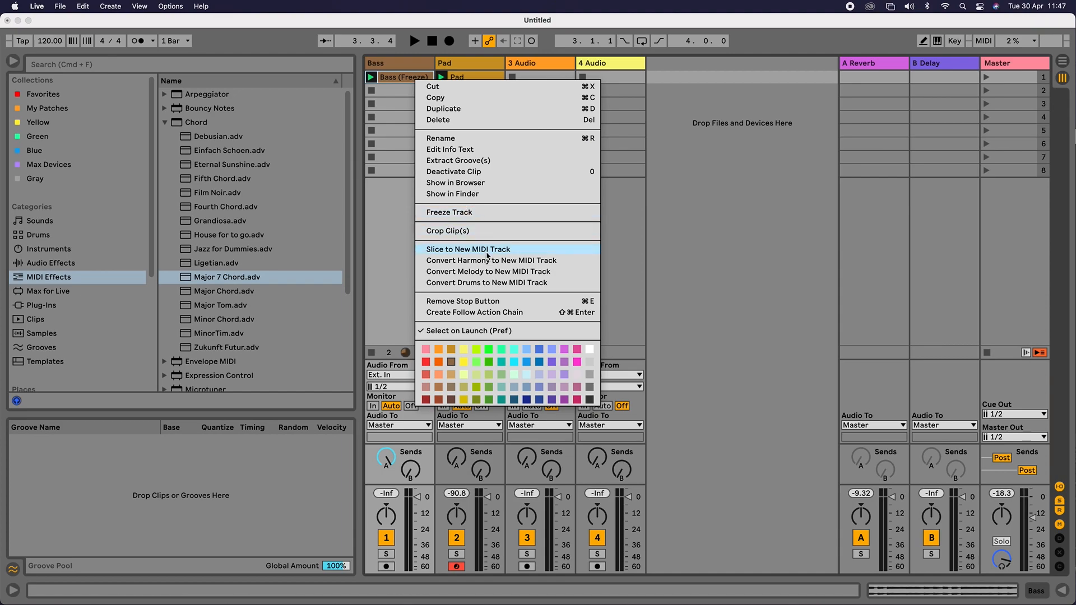
left_click(501, 198)
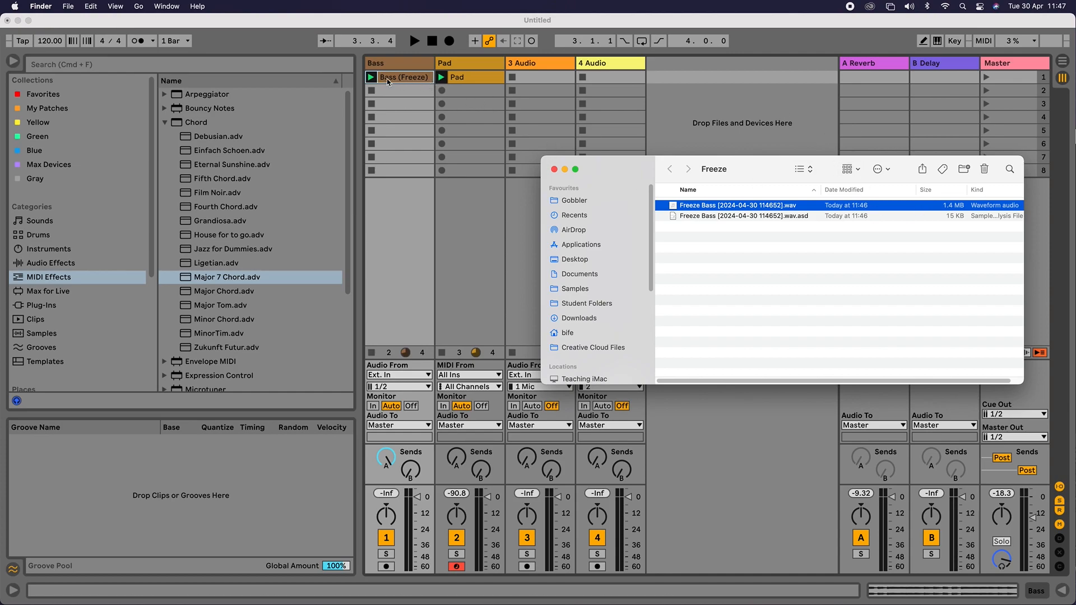
left_click(556, 169)
left_click(542, 152)
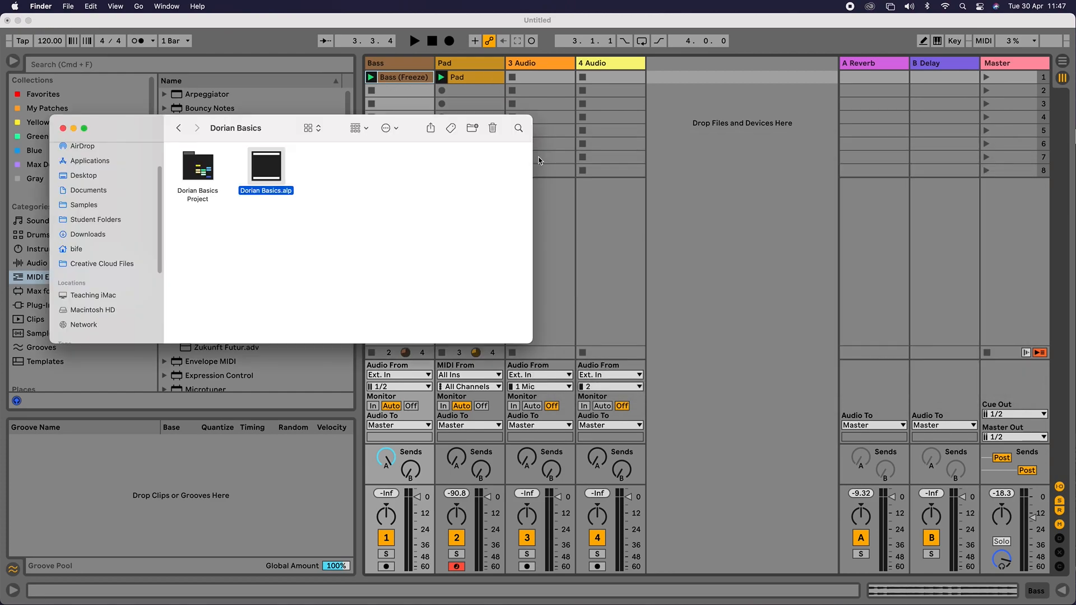
left_click(62, 129)
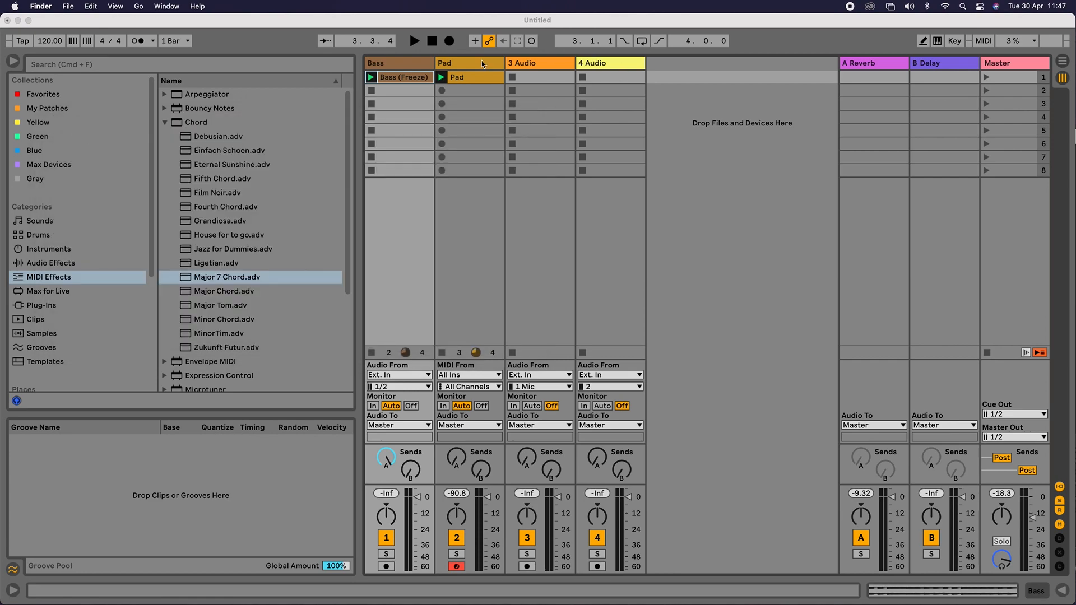
Freeze the Pad track and flatten it to audio.
right_click(482, 66)
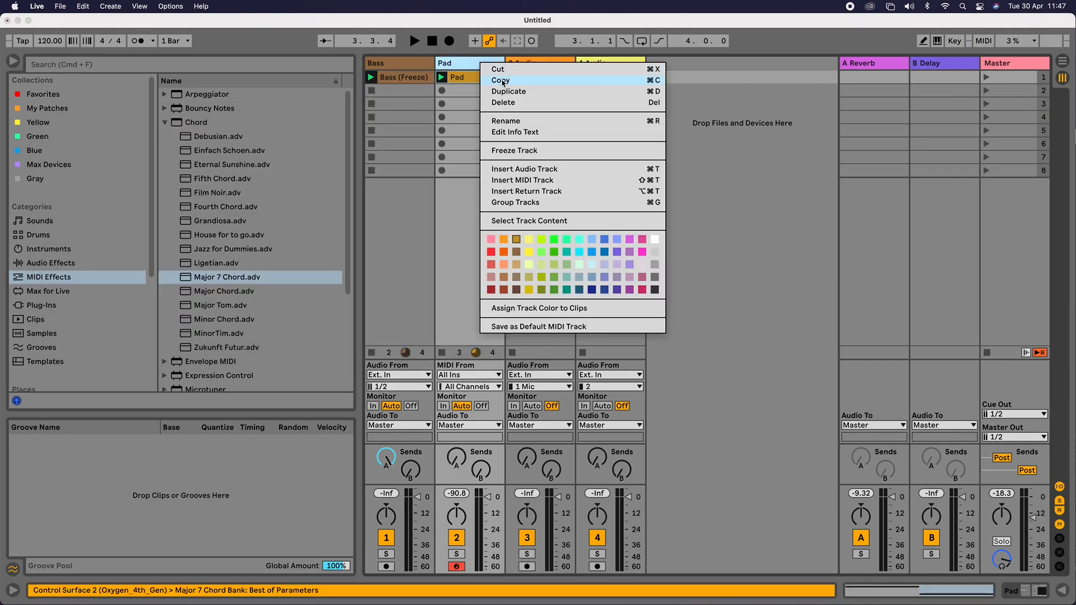
left_click(544, 151)
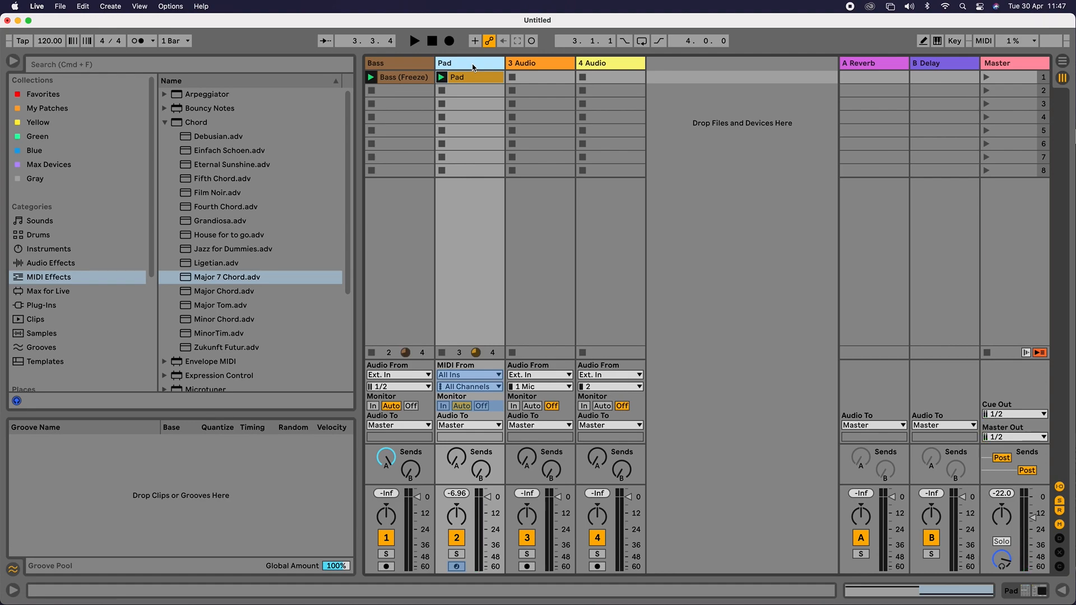
right_click(473, 67)
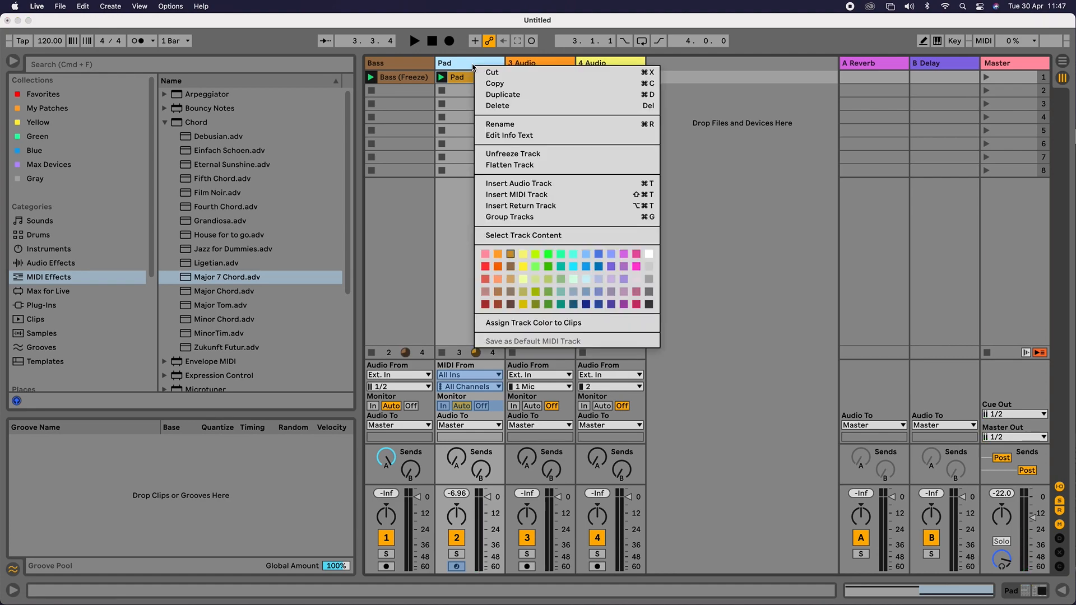
left_click(547, 165)
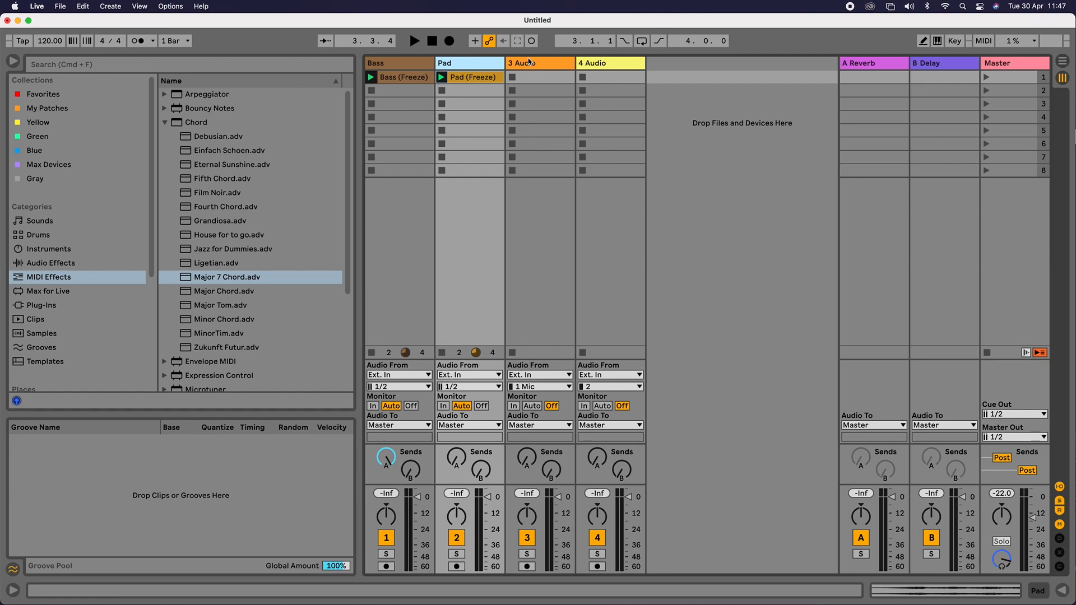
Undo the flattening and freezing of the Pad track.
right_click(492, 79)
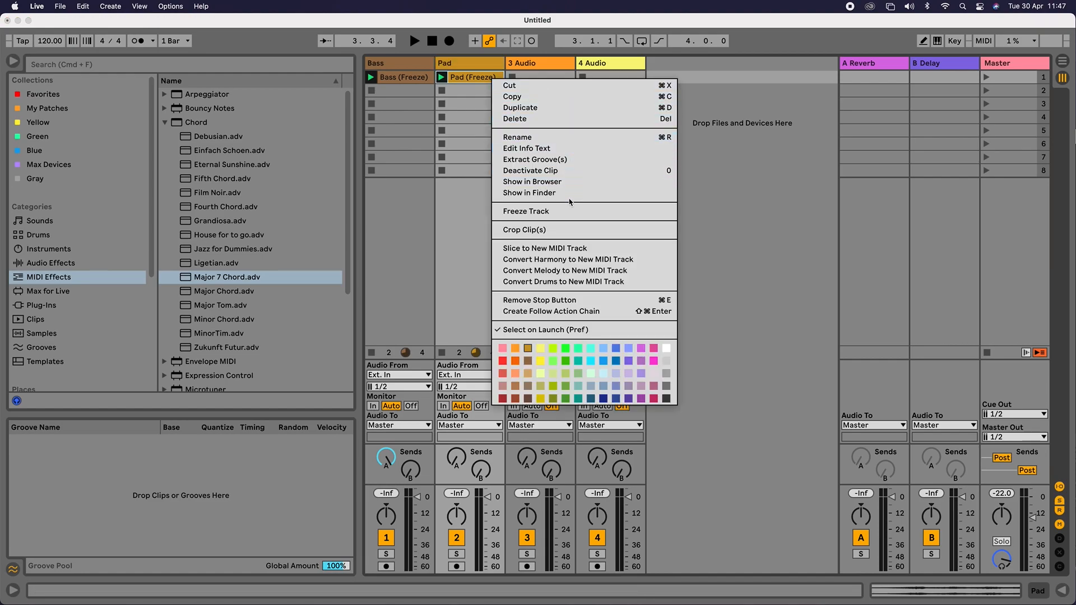
left_click(458, 147)
key("super+z")
key("super+z")
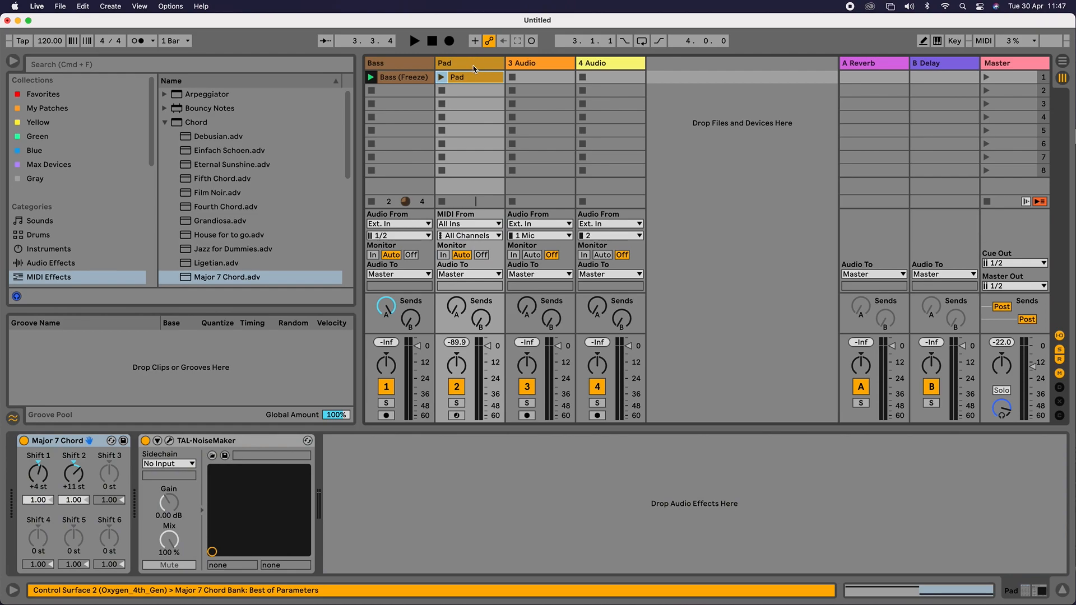
Freeze the restored Pad MIDI track again and flatten it to audio.
left_click(474, 69)
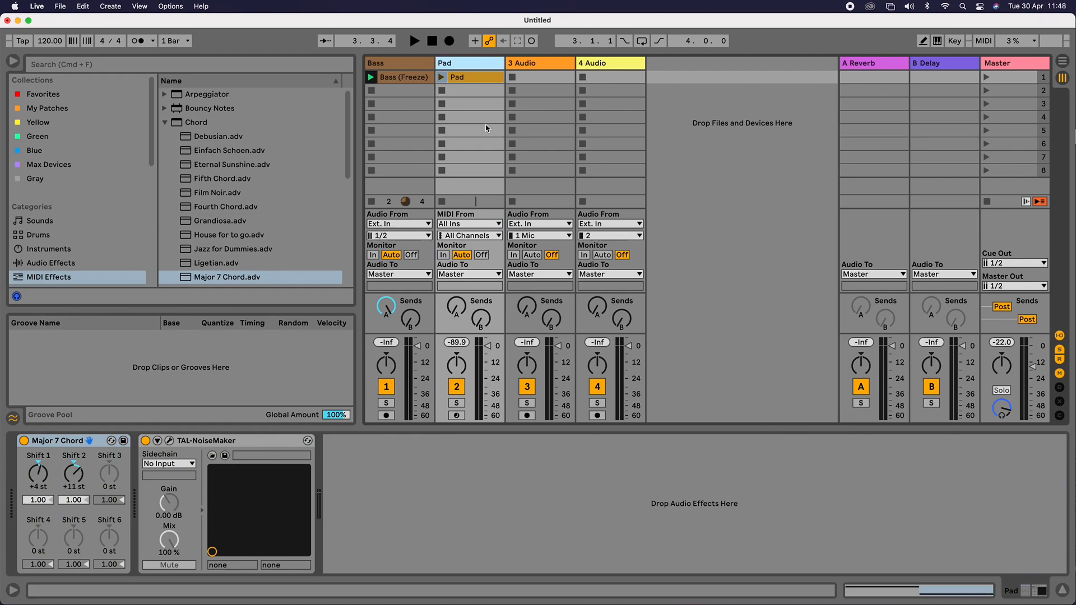
right_click(487, 67)
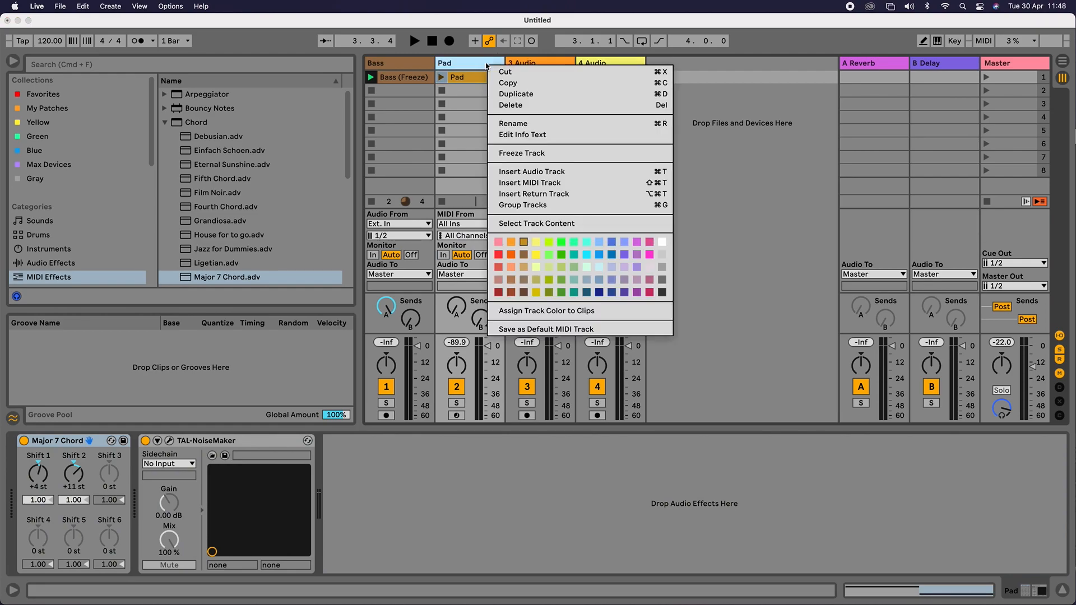
left_click(546, 153)
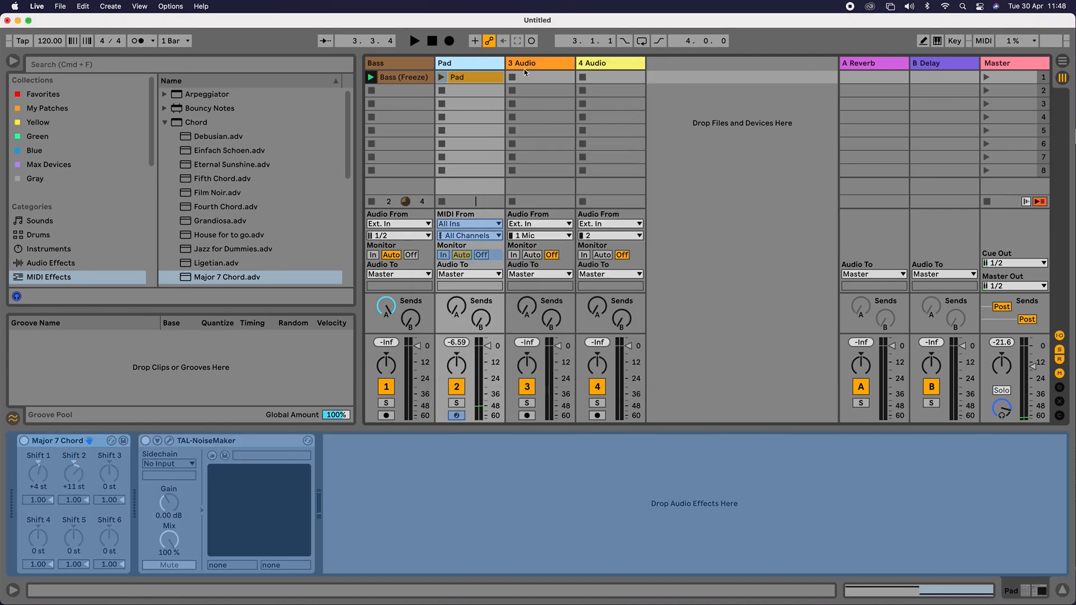
right_click(482, 63)
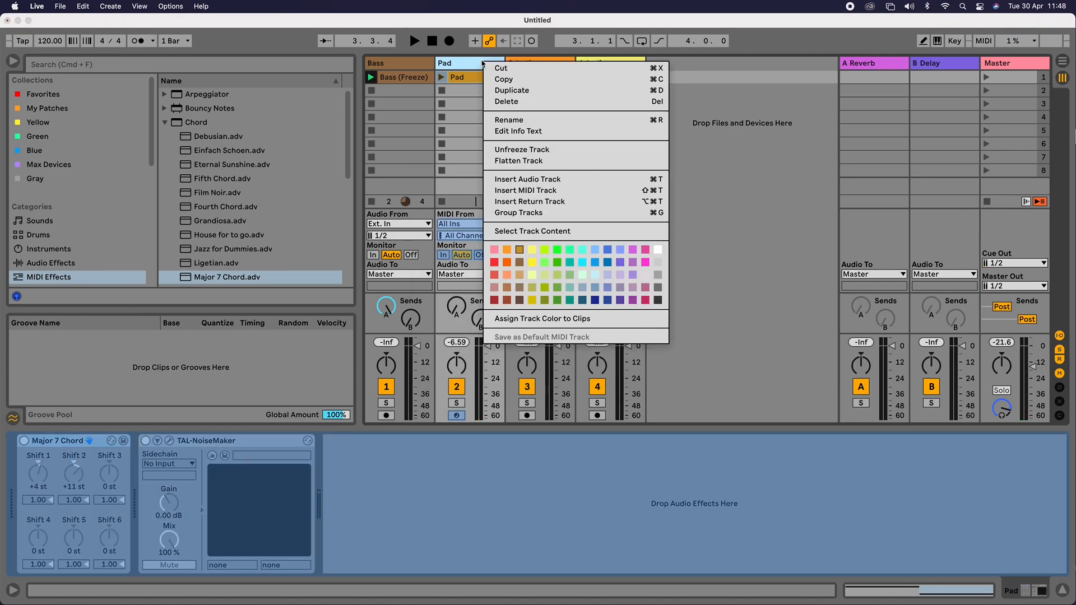
left_click(538, 161)
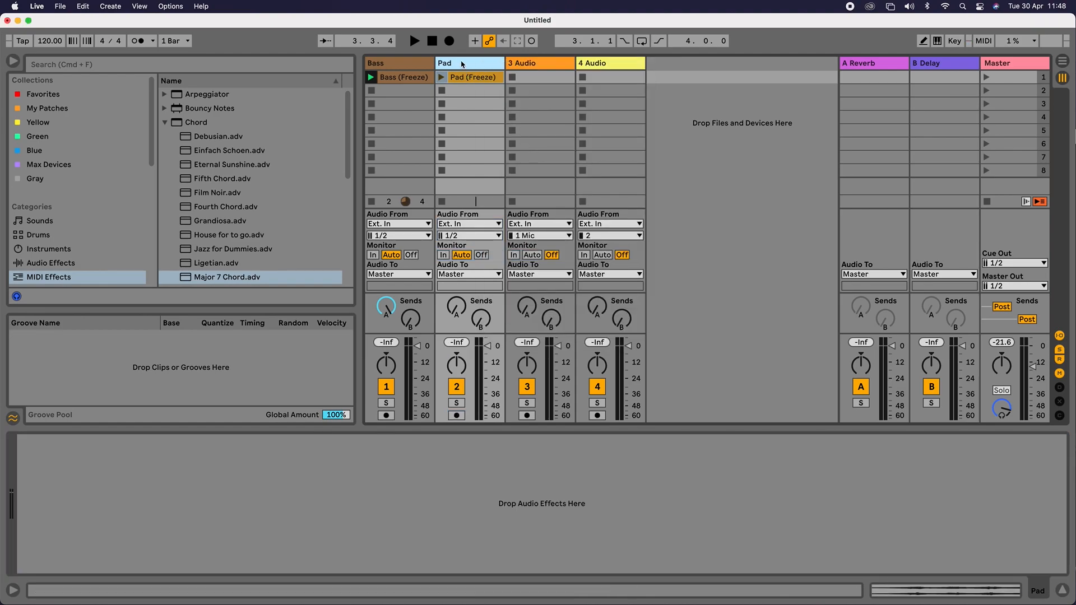
Reveal the flattened Pad clip's audio file in Finder.
right_click(480, 66)
key("Escape")
left_click(485, 81)
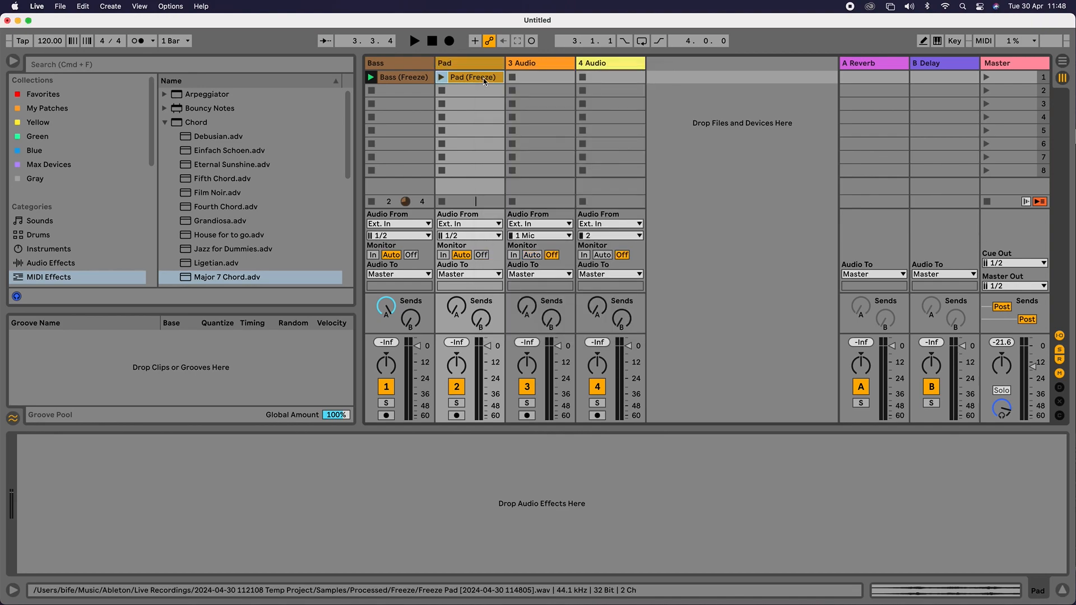
right_click(480, 82)
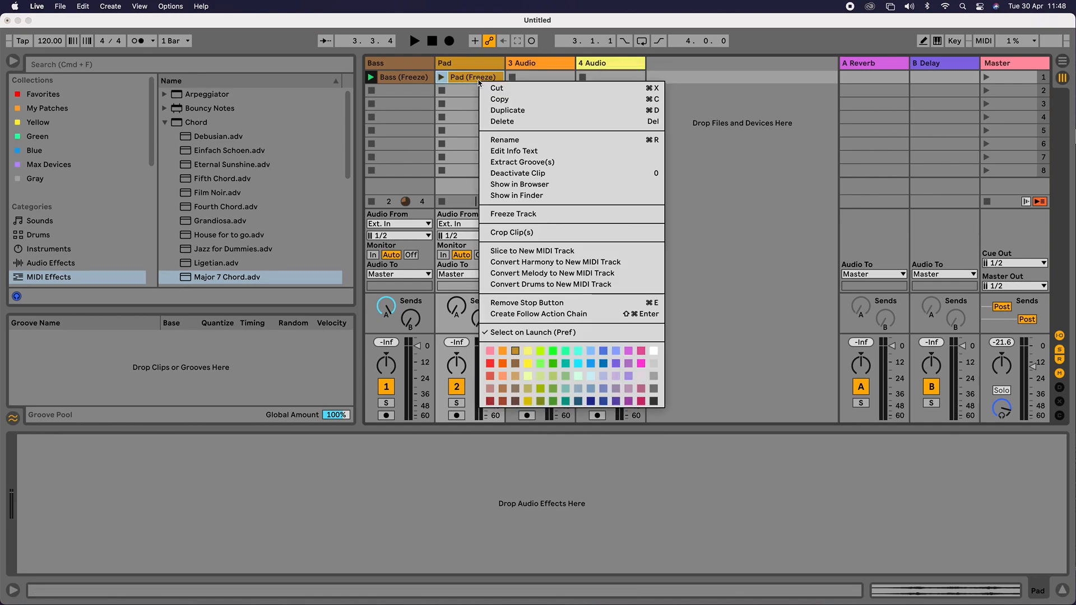
left_click(544, 195)
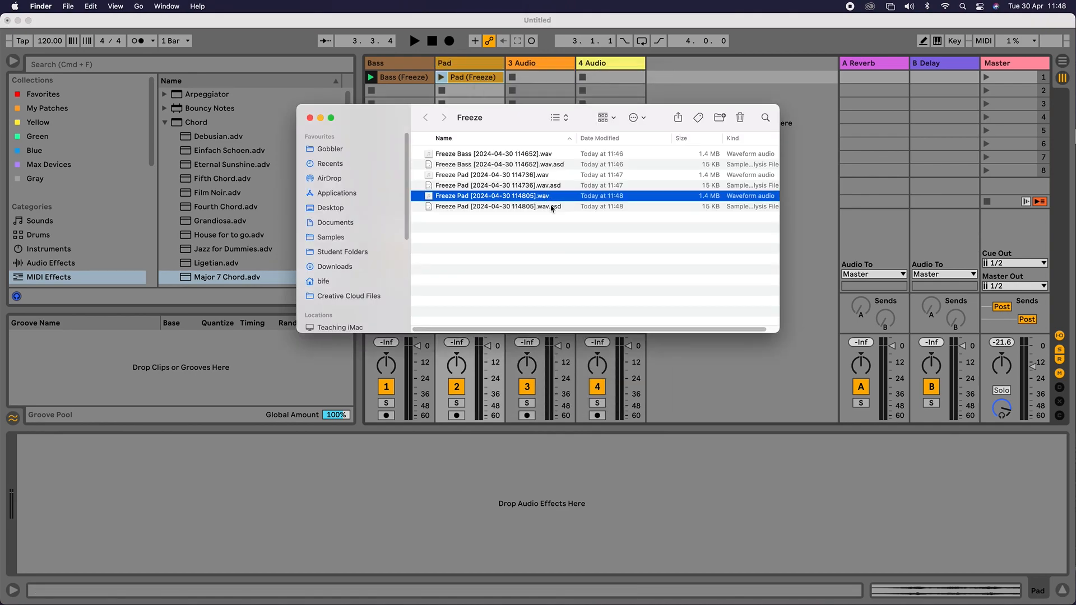